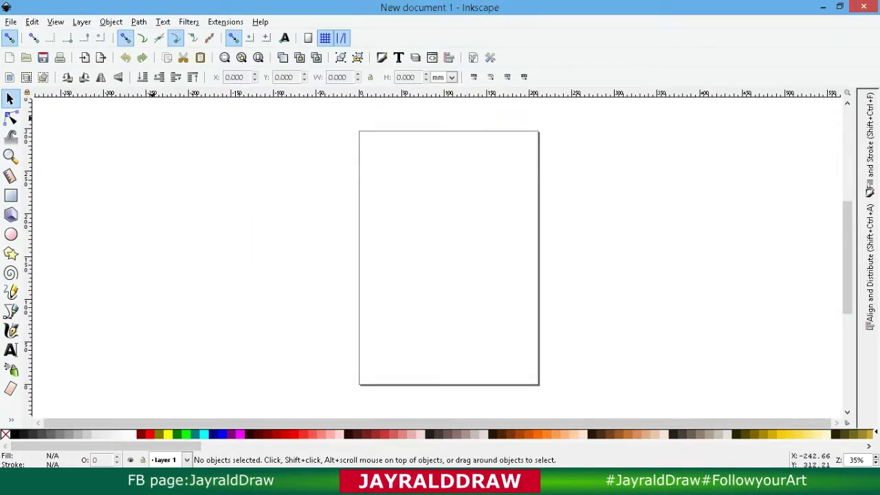
Set the document's display units to px and turn off the page border.
left_click(11, 22)
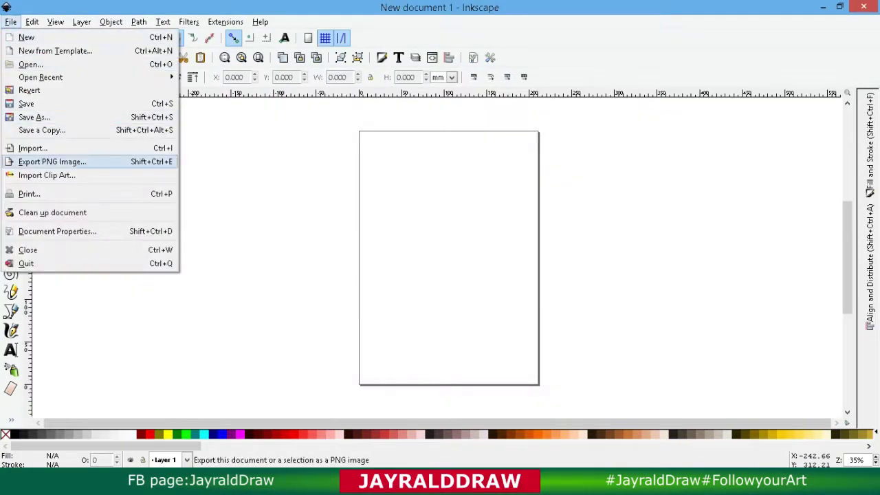
left_click(57, 230)
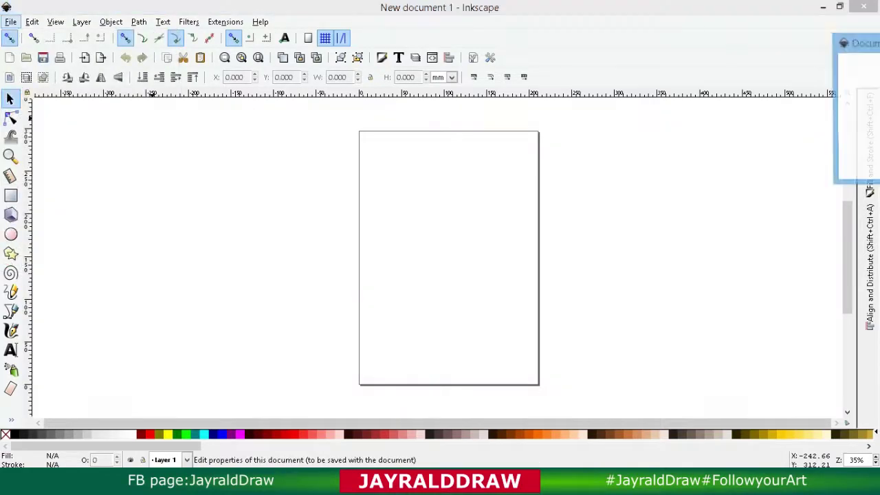
left_click_drag(859, 42, 349, 68)
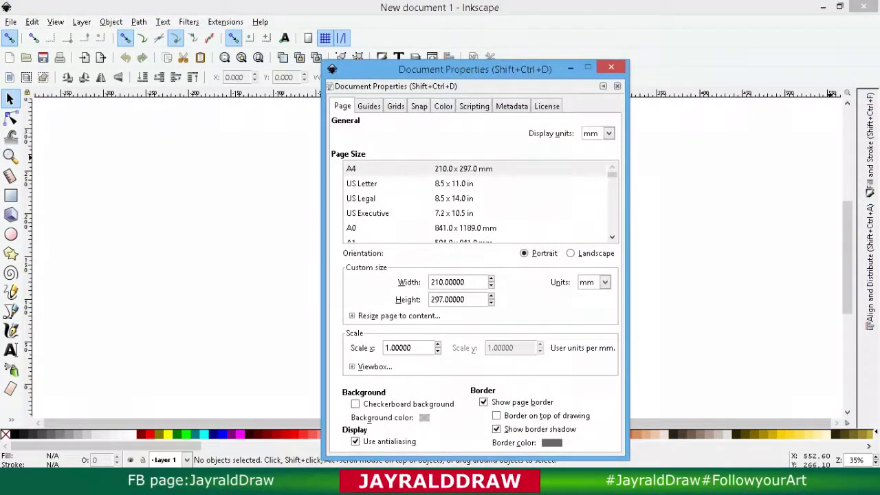
left_click(608, 133)
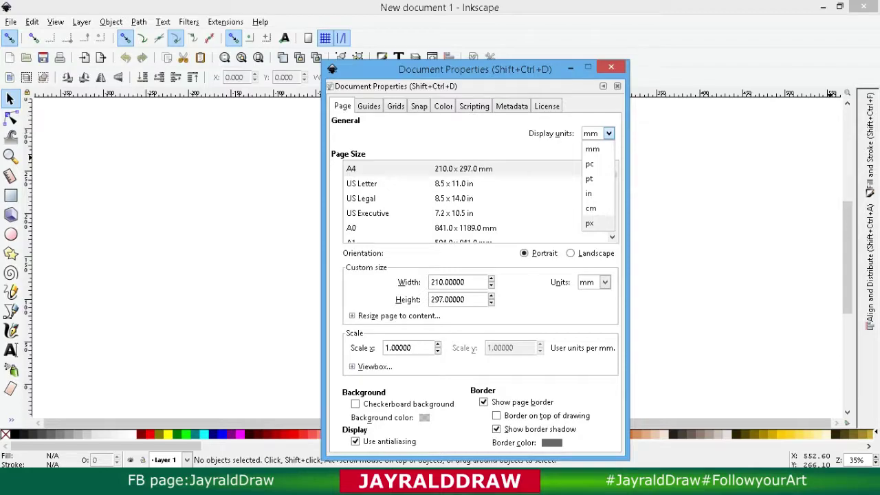
left_click(589, 223)
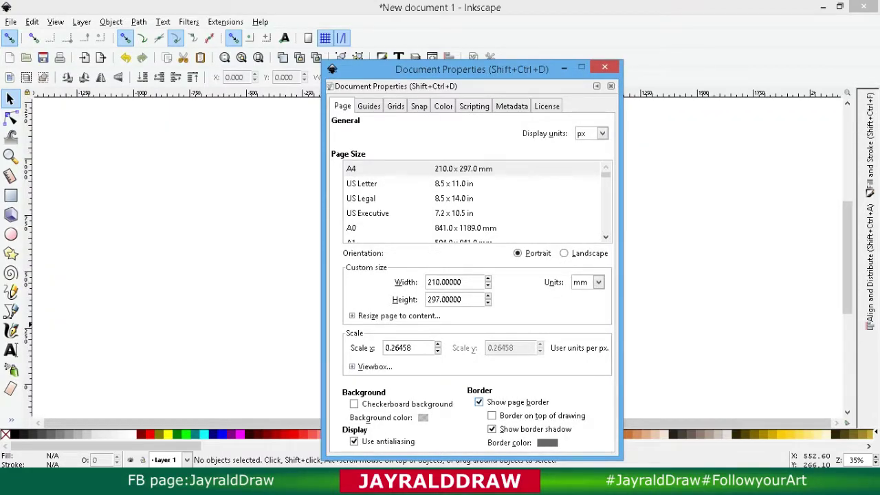
left_click(479, 402)
left_click(604, 67)
Import the reference sheet of cute bird drawings from the zate folder on drive D with the default import settings.
left_click(11, 22)
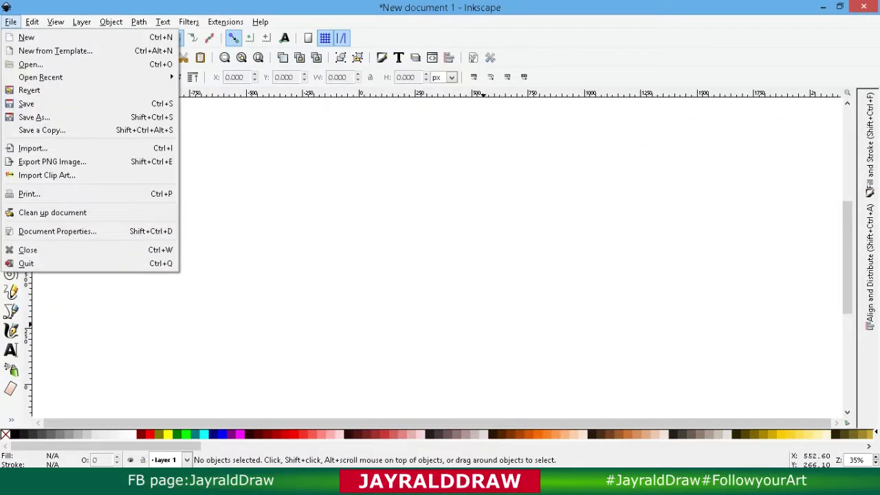
left_click(33, 147)
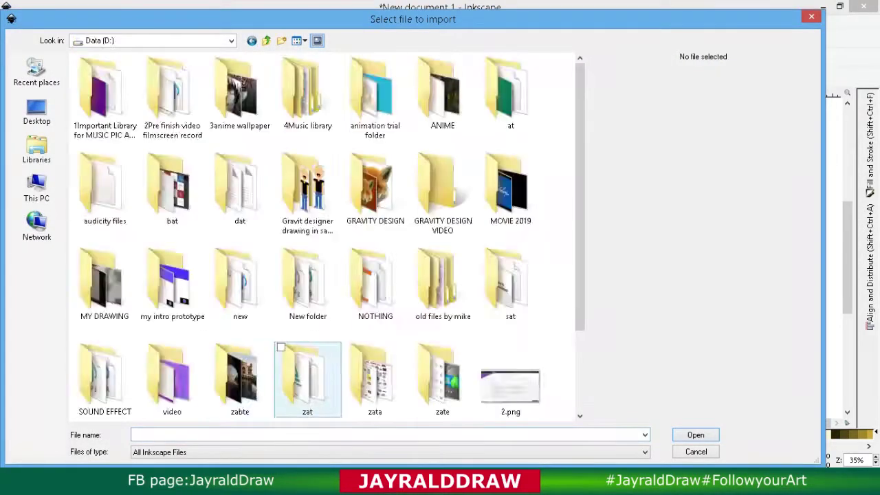
double_click(442, 382)
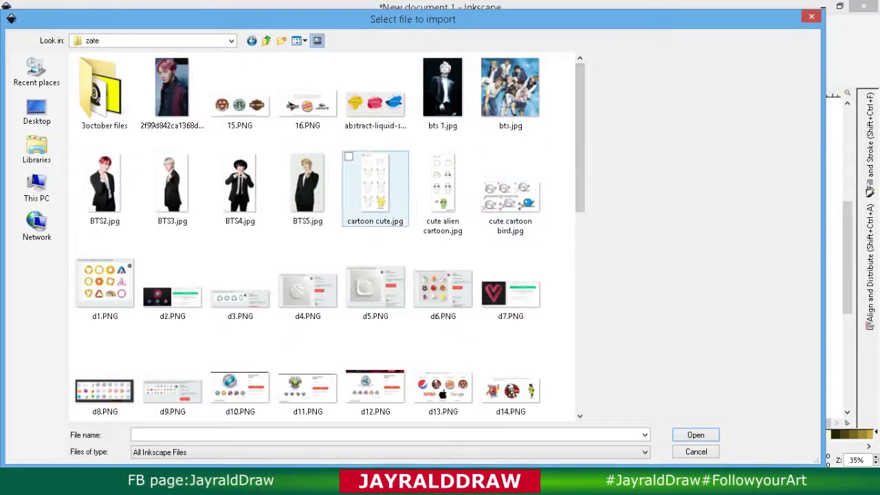
left_click(510, 189)
scroll(510, 195, "down", 4)
left_click(239, 230)
left_click(696, 434)
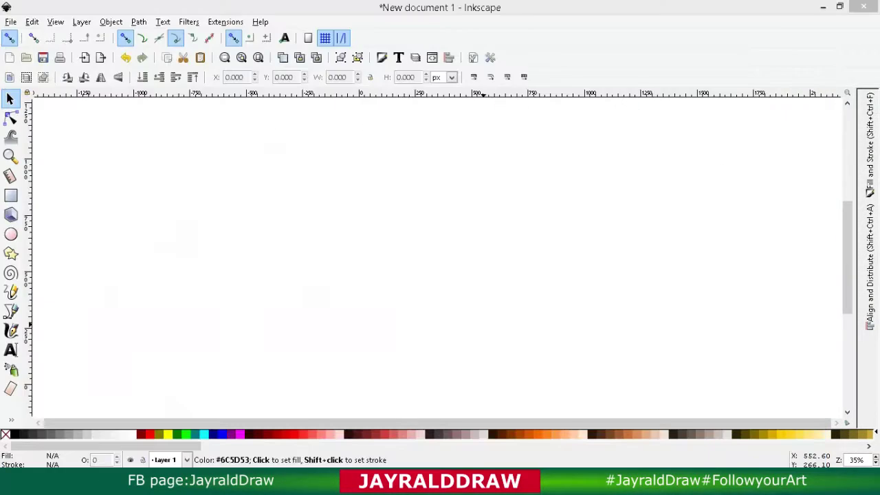
key("Return")
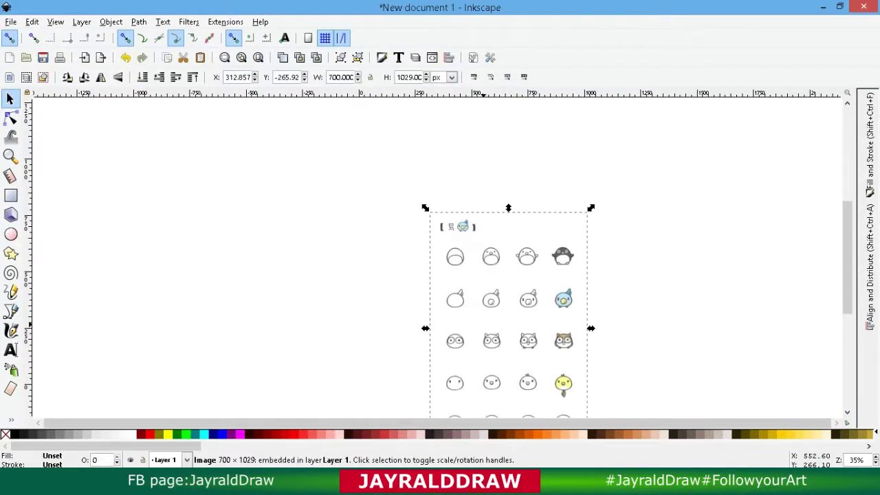
Move the imported reference sheet to the upper-left of the canvas, leaving free drawing space beside it.
left_click_drag(508, 324, 188, 223)
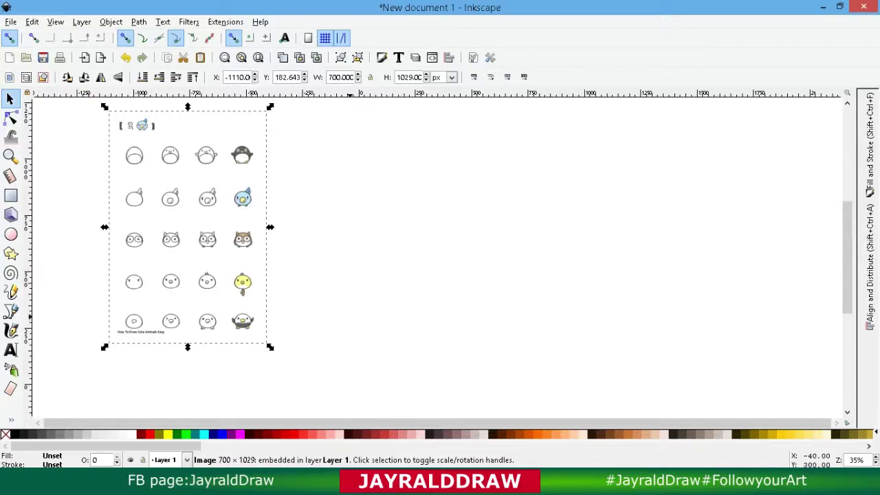
key("plus")
key("plus")
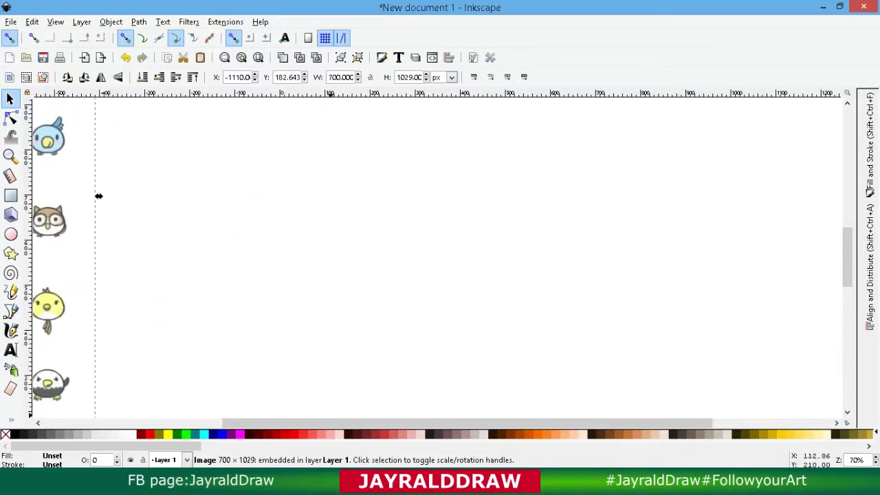
key("plus")
left_click_drag(467, 423, 345, 423)
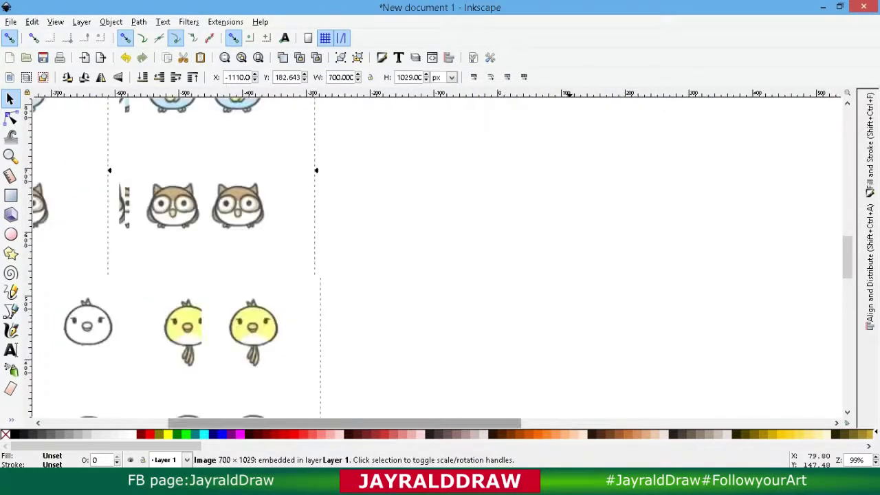
scroll(307, 170, "left", 4)
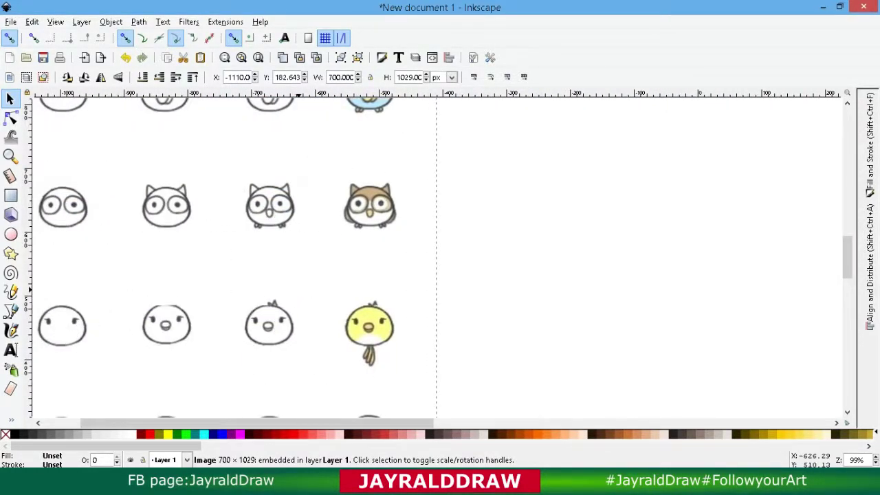
left_click_drag(298, 290, 308, 291)
Draw an unfilled ellipse about 93 by 104 px and place it over the first penguin sketch's body.
scroll(532, 302, "up", 4)
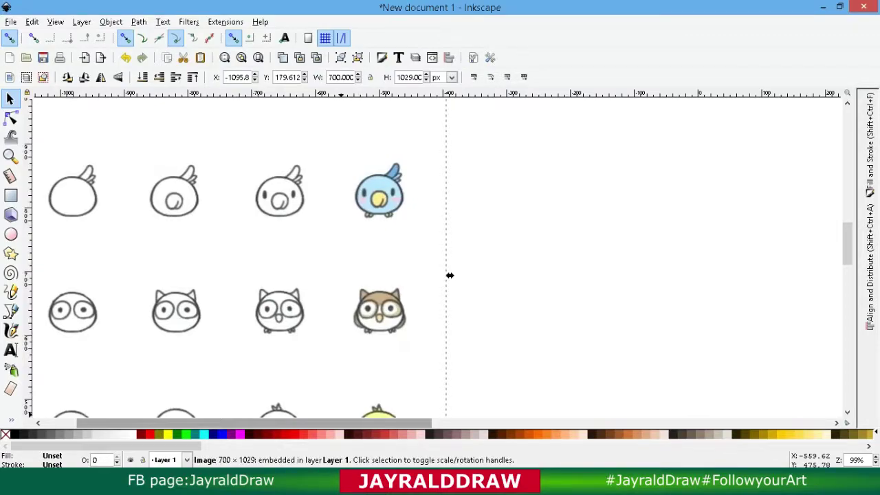
scroll(440, 261, "right", 1)
scroll(440, 262, "left", 3)
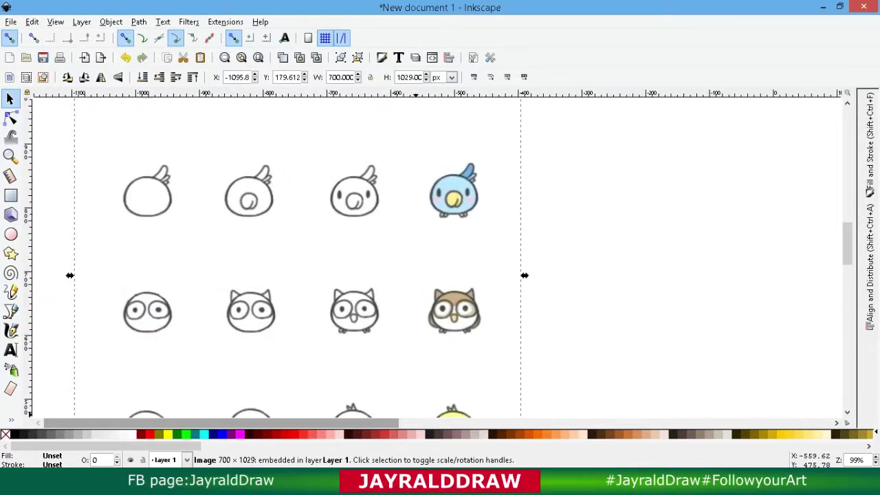
scroll(440, 261, "up", 4)
scroll(308, 385, "up", 6)
scroll(308, 384, "down", 4)
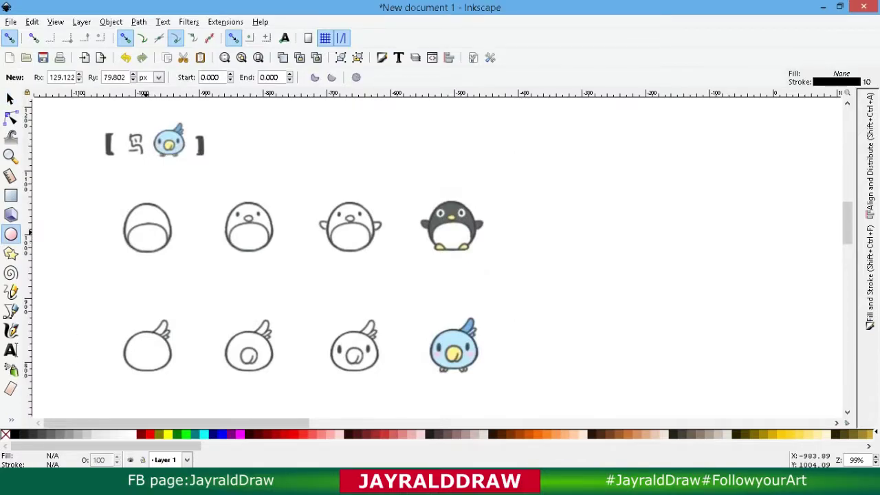
left_click_drag(145, 233, 202, 294)
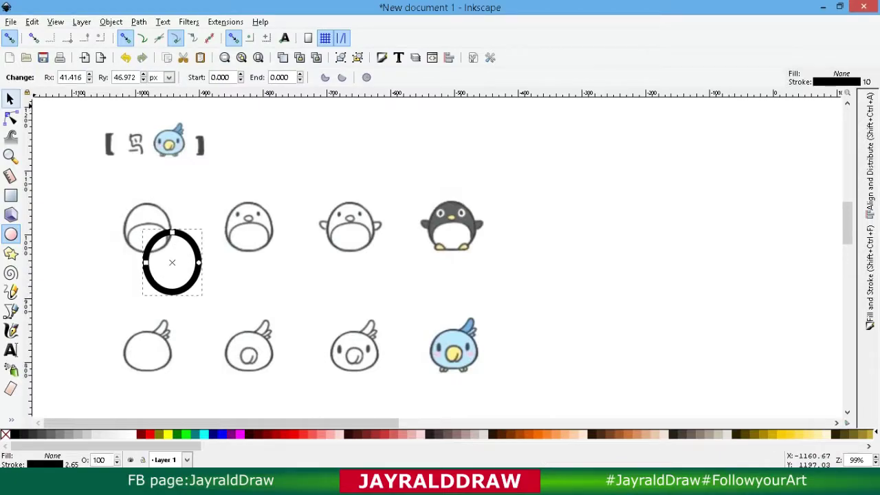
left_click(10, 99)
left_click_drag(146, 262, 120, 227)
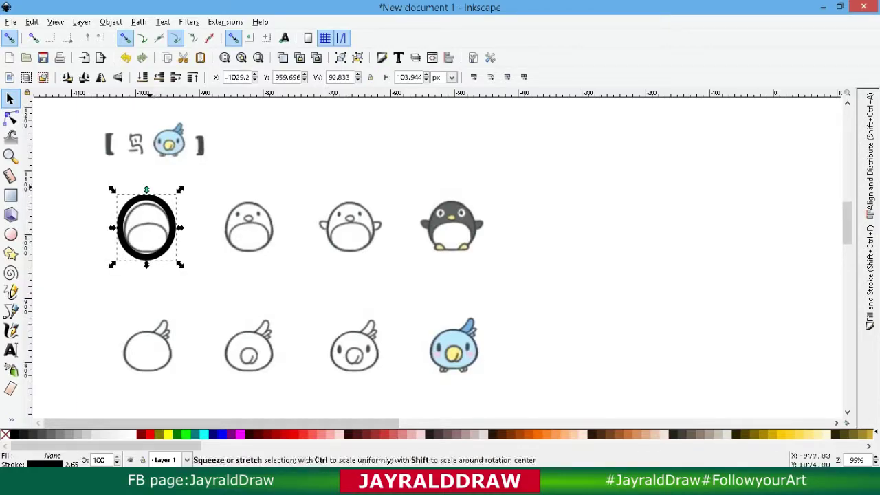
Resize the ellipse to a near-circle about 194 by 196 px and place it beside the coloured penguin.
mouse_move(146, 189)
left_mouse_down()
mouse_move(146, 177)
mouse_move(146, 194)
left_mouse_up()
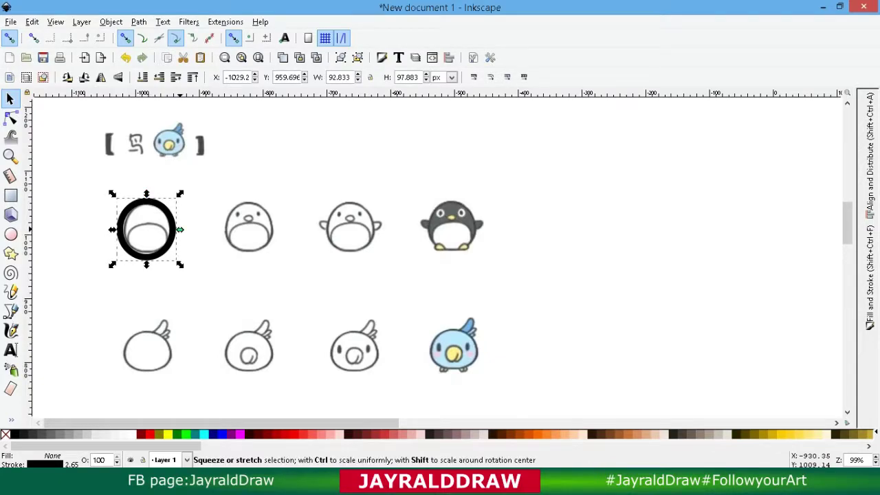
left_click_drag(180, 229, 183, 230)
left_click_drag(180, 261, 636, 278)
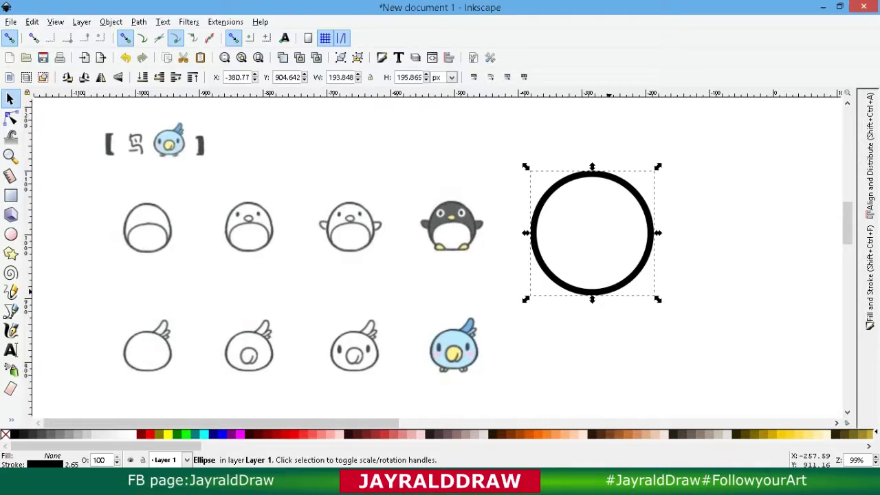
Duplicate the body circle and shrink the copy into a belly ellipse about 113 px high, narrowed on both sides inside the body.
scroll(29, 413, "right", 3)
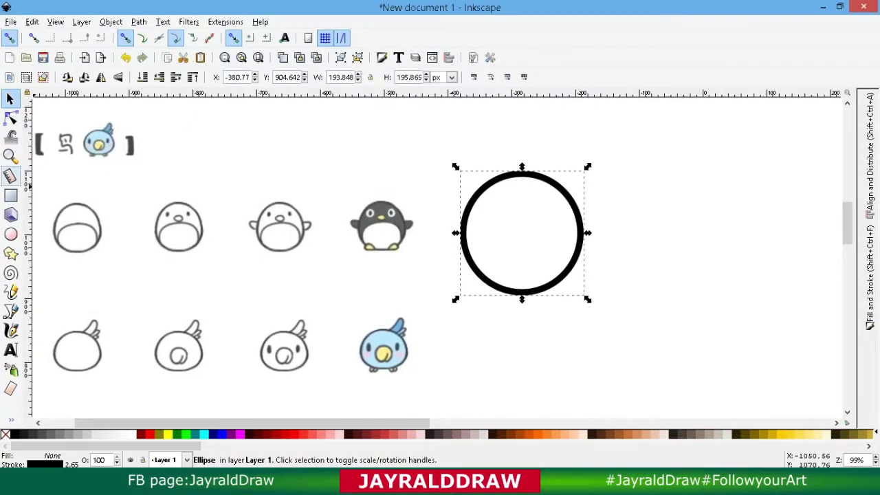
right_click(531, 176)
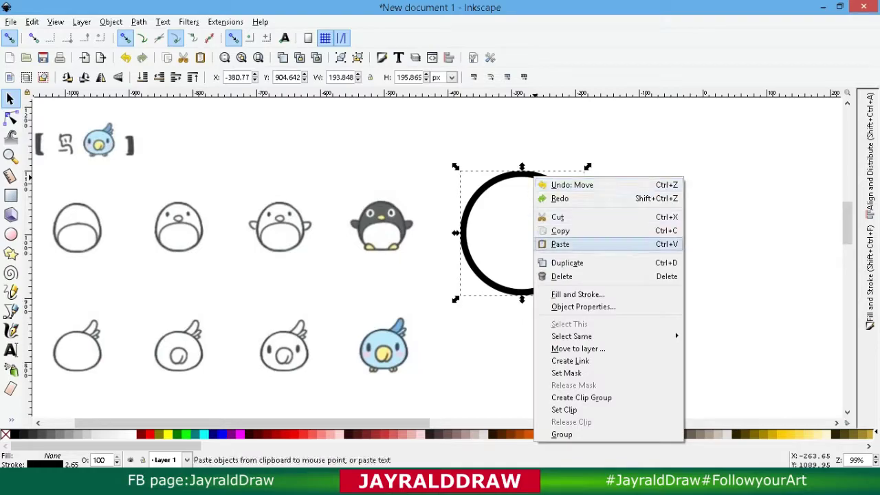
left_click(570, 263)
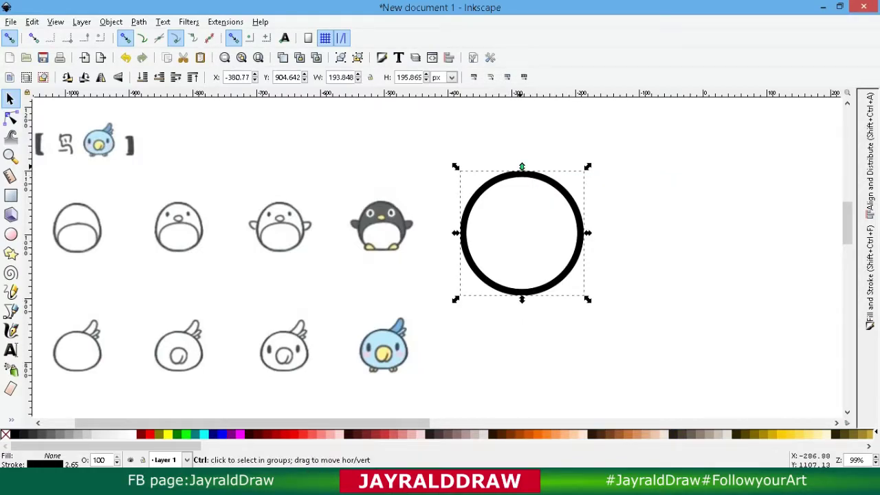
left_click_drag(522, 166, 521, 225)
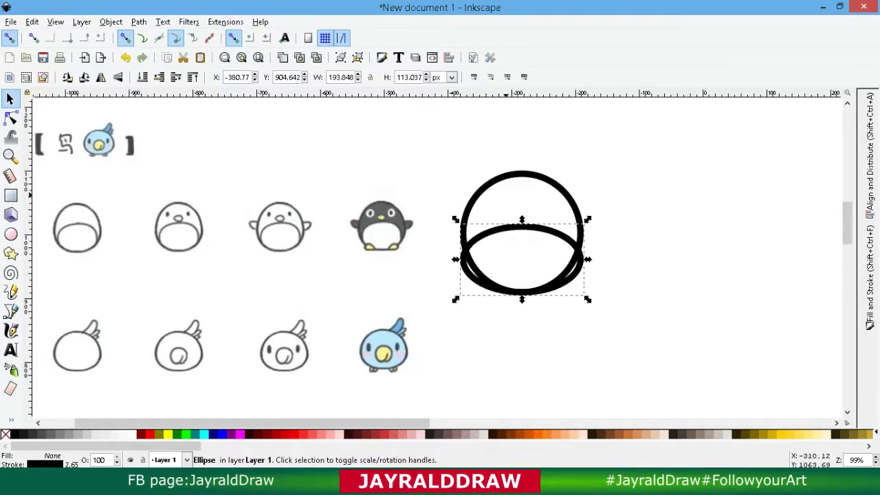
key("n")
left_click_drag(462, 259, 476, 259)
left_click(642, 261)
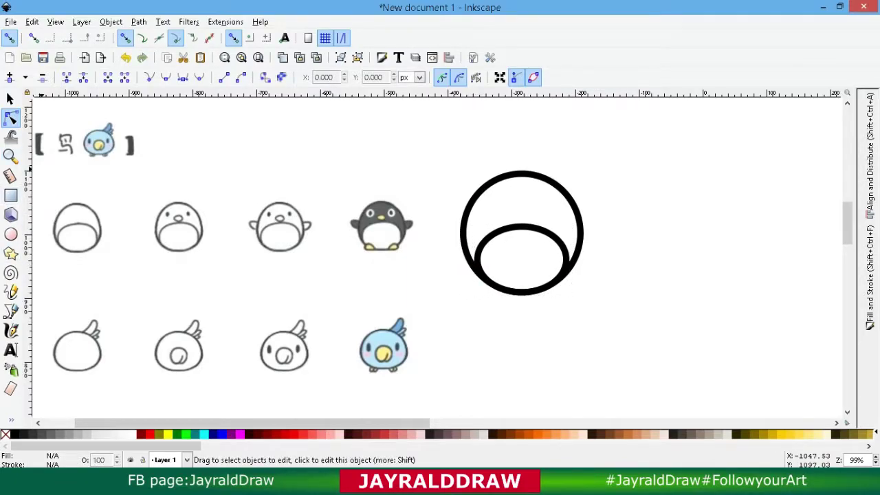
Draw a small beak ellipse with radii of about 18 by 12 px just above the belly.
left_click(11, 310)
left_click(10, 233)
left_click_drag(509, 203, 535, 220)
Set the beak ellipse's stroke width to 5 px and widen it to a horizontal radius of about 25 px.
key("ctrl+shift+f")
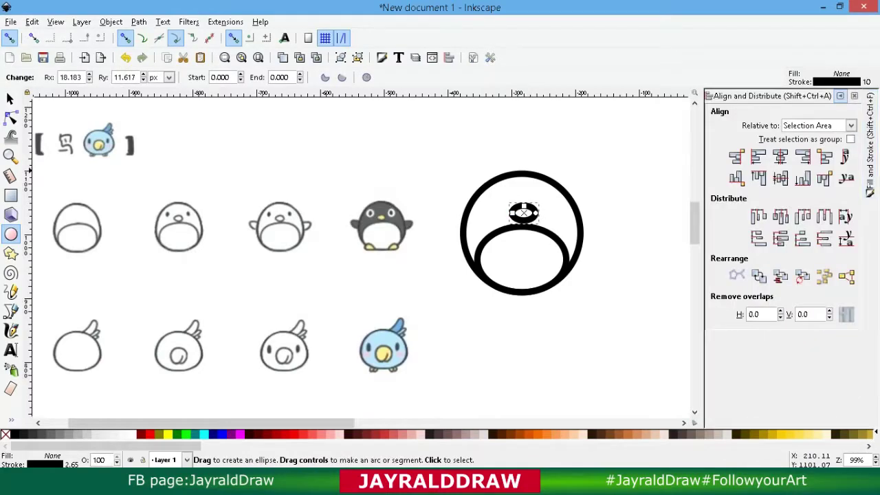
left_click_drag(764, 136, 659, 106)
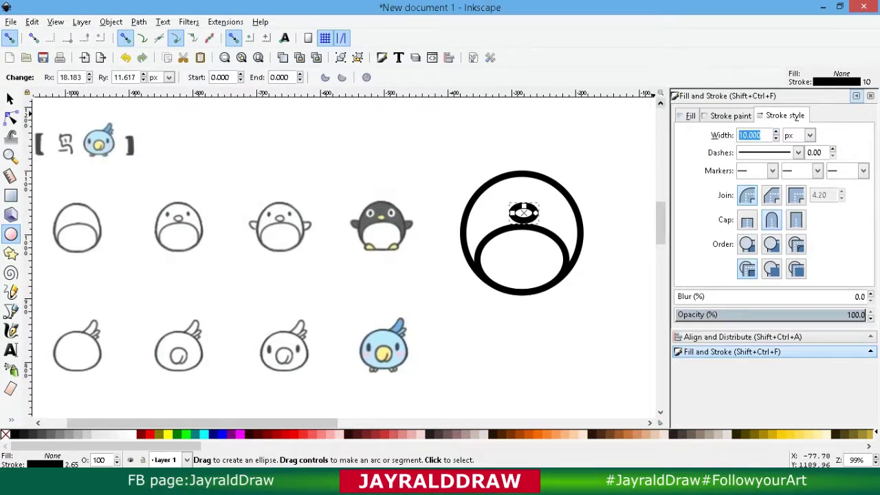
type("5")
key("Return")
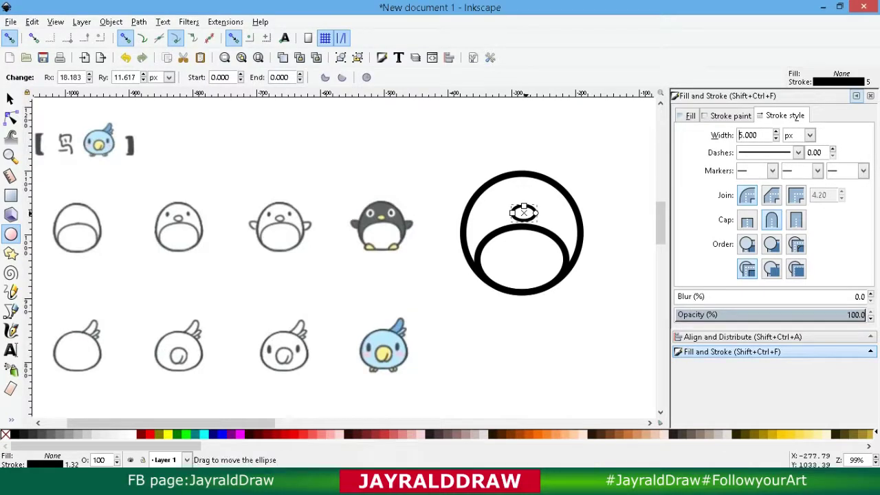
left_click_drag(536, 212, 541, 212)
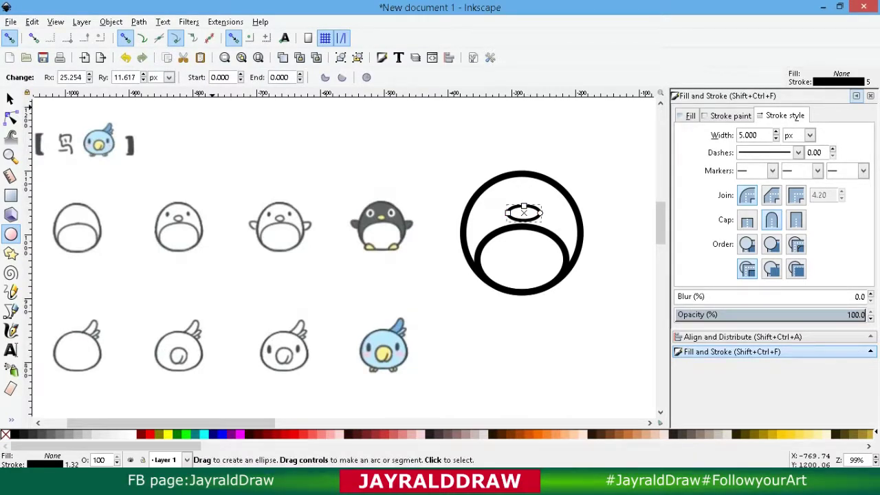
Convert the beak ellipse to a path and reshape it by pulling its left node outward and its top node upward.
left_click(138, 21)
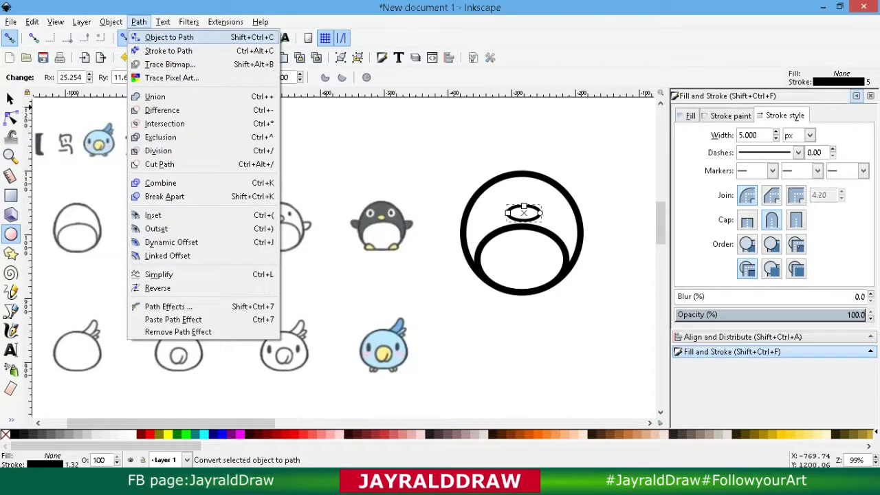
left_click(168, 37)
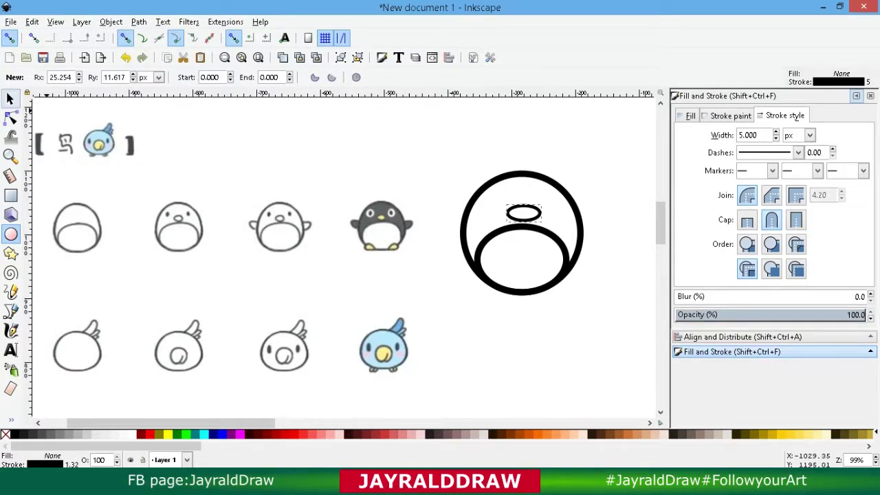
key("n")
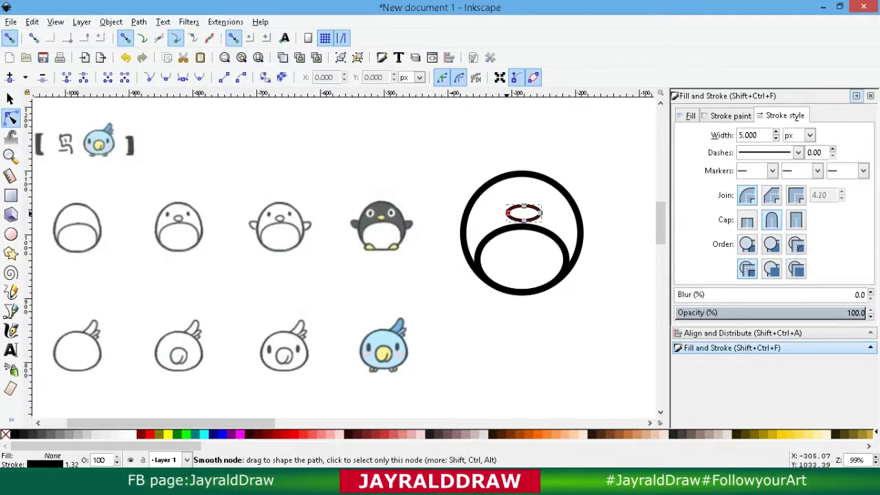
left_click_drag(507, 214, 519, 202)
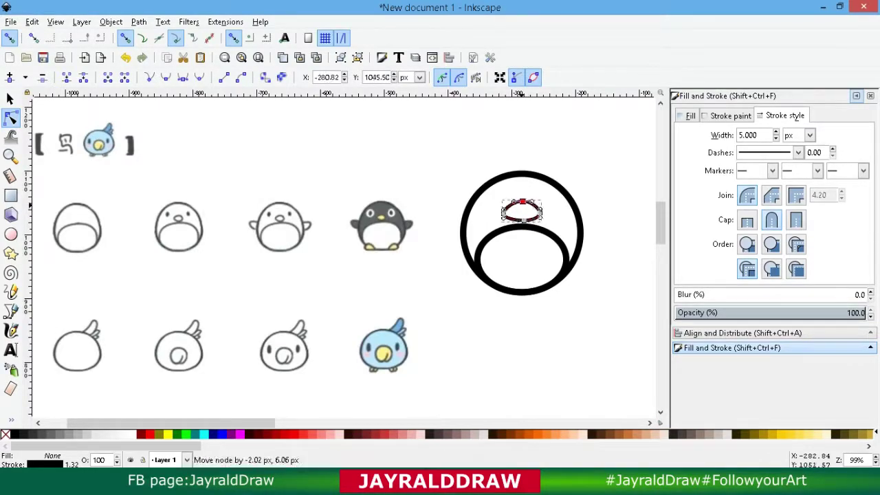
key("s")
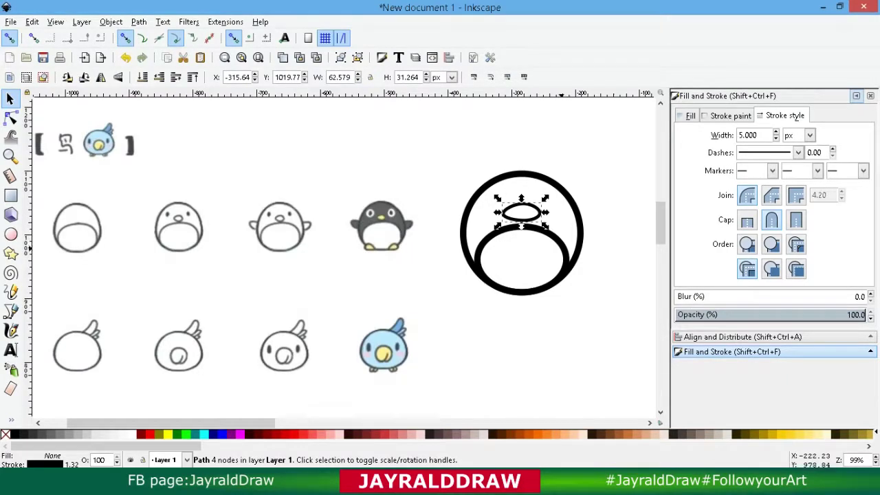
Set the belly ellipse's stroke width to 5 px and deselect it.
left_click(564, 248)
type("5")
key("Return")
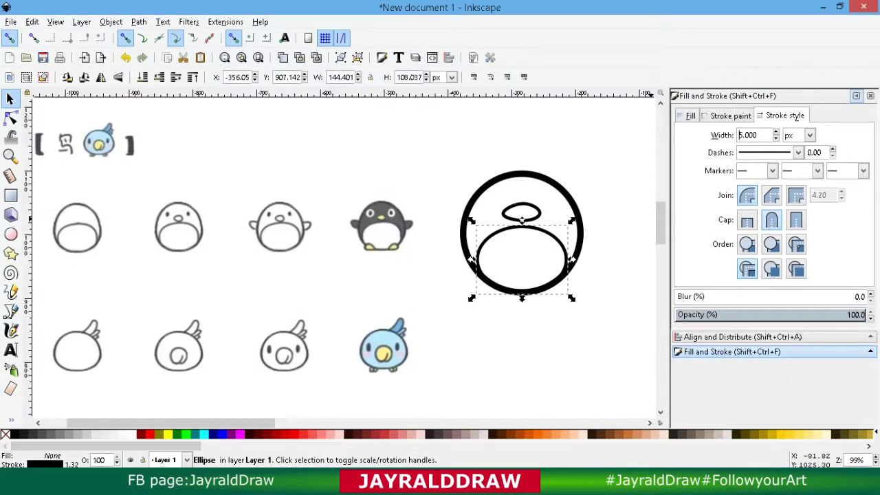
key("Escape")
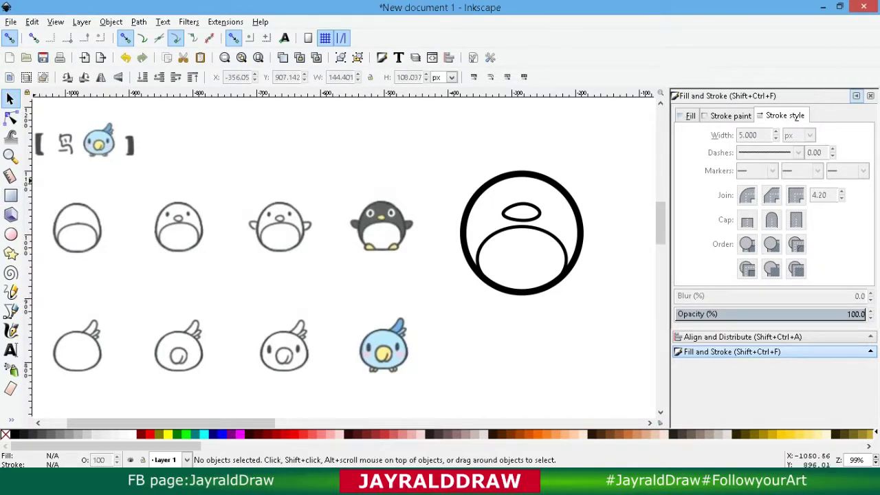
Draw an eye circle with a radius of about 19 px on the upper left of the penguin's body.
left_click(10, 234)
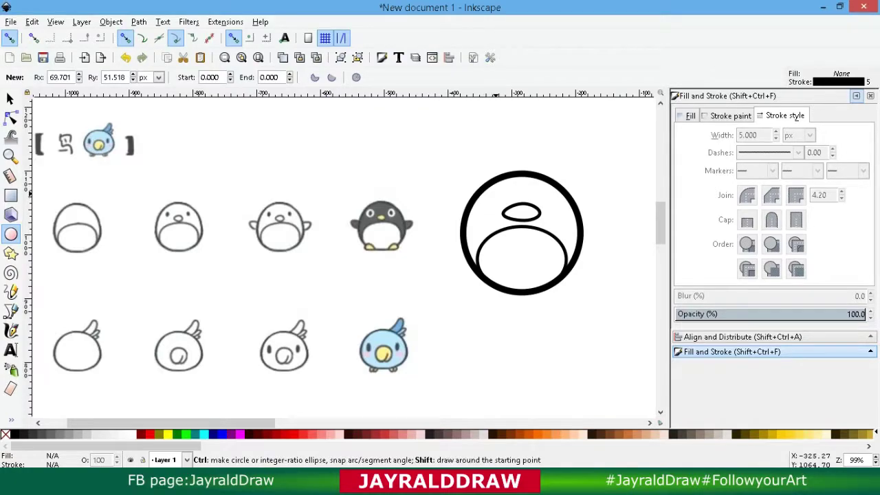
left_click_drag(476, 177, 502, 204)
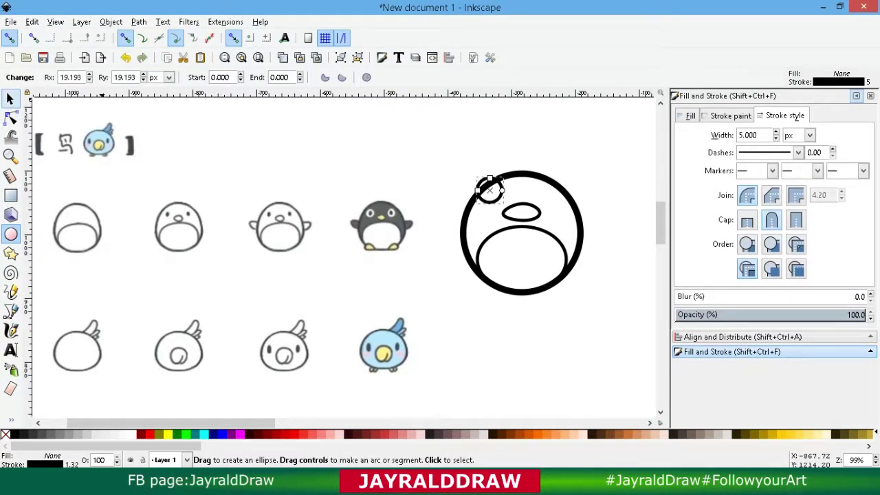
key("s")
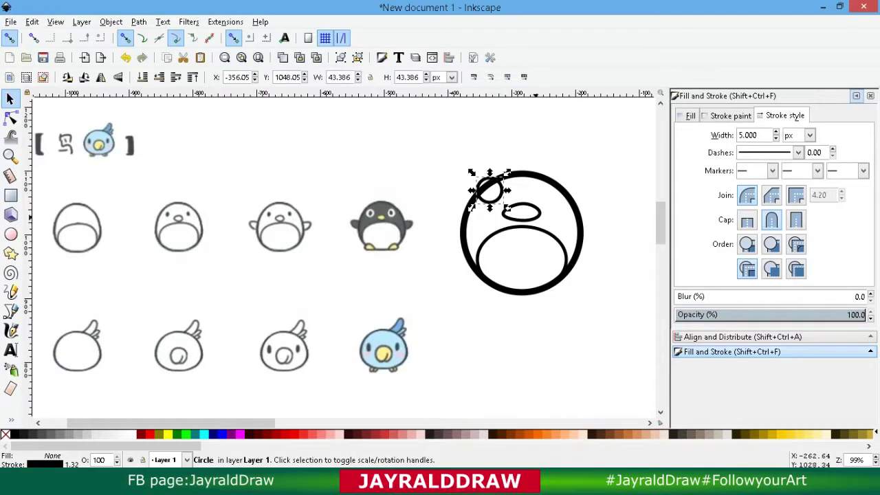
Shrink the beak to about 46 px wide and the eye circle to about 33 px, placing the eye inside the head.
left_click(535, 217)
mouse_move(545, 199)
left_mouse_down()
mouse_move(535, 205)
mouse_move(543, 202)
left_mouse_up()
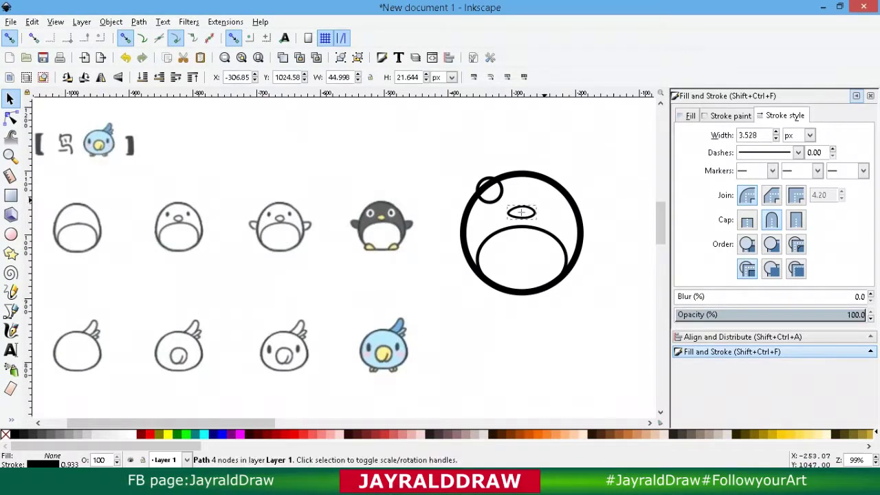
left_click(489, 190)
left_click_drag(474, 175, 505, 193)
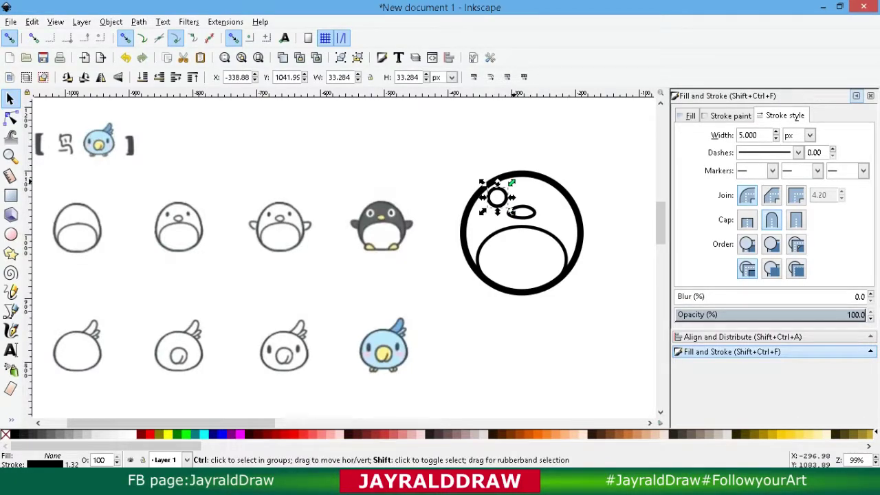
Add a concentric pupil about 14 px wide from a shrunken copy of the eye circle, without stroke and filled solid black.
left_click_drag(511, 182, 504, 190)
left_click(730, 115)
left_click(688, 137)
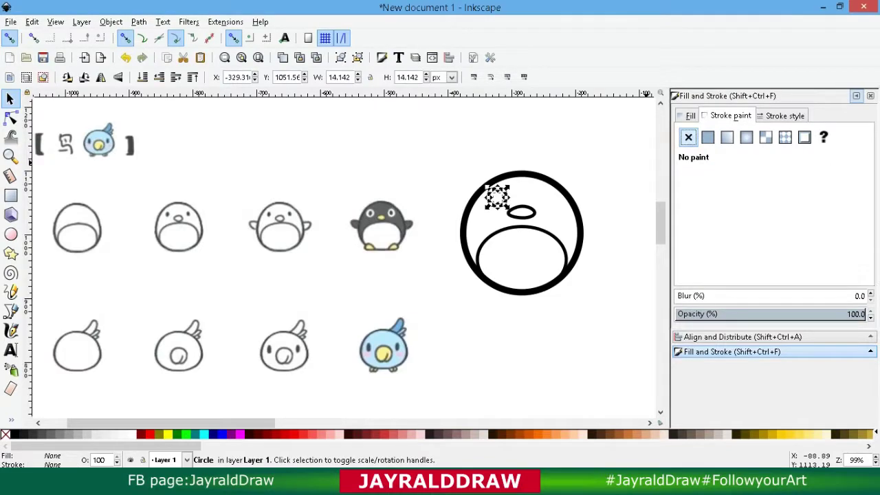
left_click(690, 115)
left_click(707, 136)
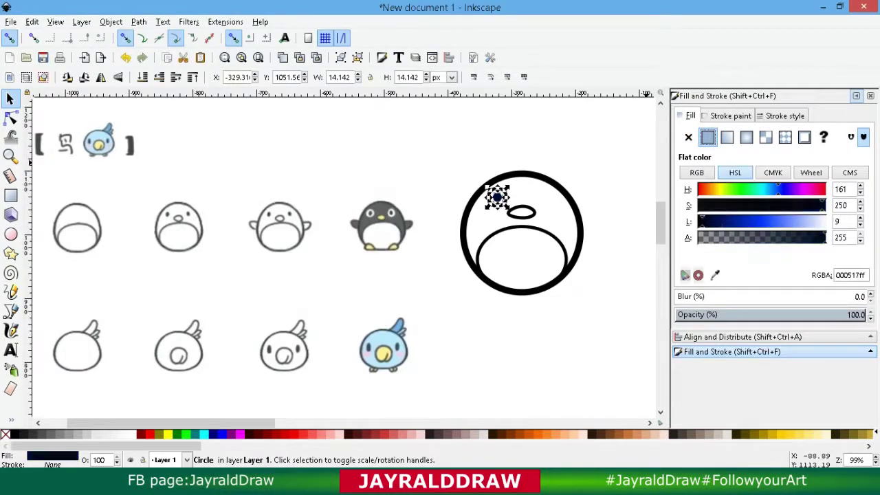
left_click_drag(701, 222, 696, 223)
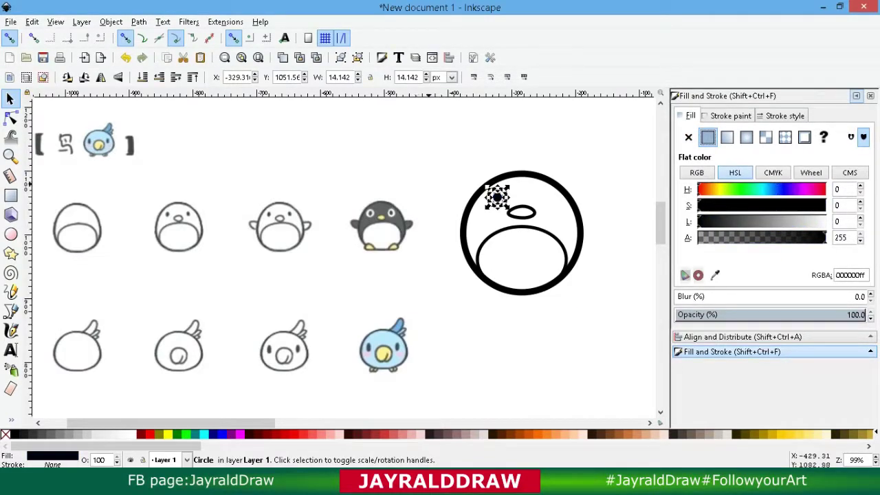
left_click(428, 183)
left_click(497, 198)
key("Escape")
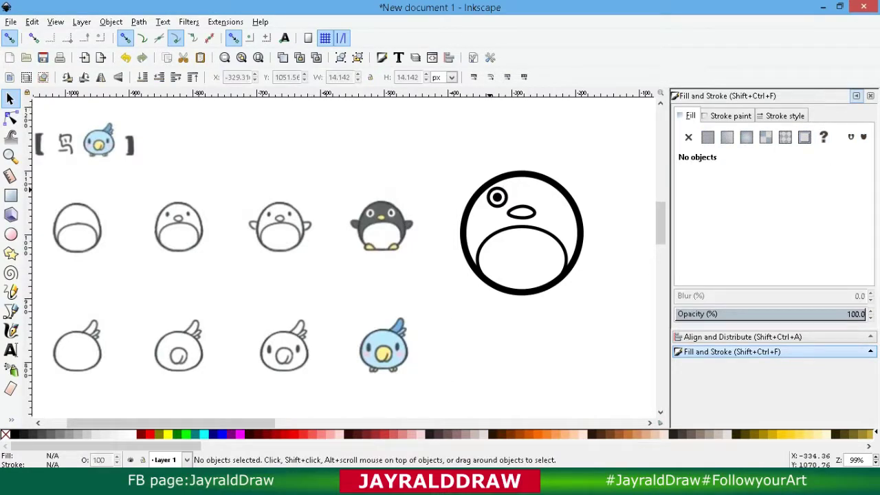
Try to group the eye circle with its pupil and duplicate the group.
mouse_move(472, 164)
left_mouse_down()
mouse_move(509, 215)
mouse_move(521, 200)
left_mouse_up()
left_click(341, 57)
key("ctrl+d")
key("ctrl+z")
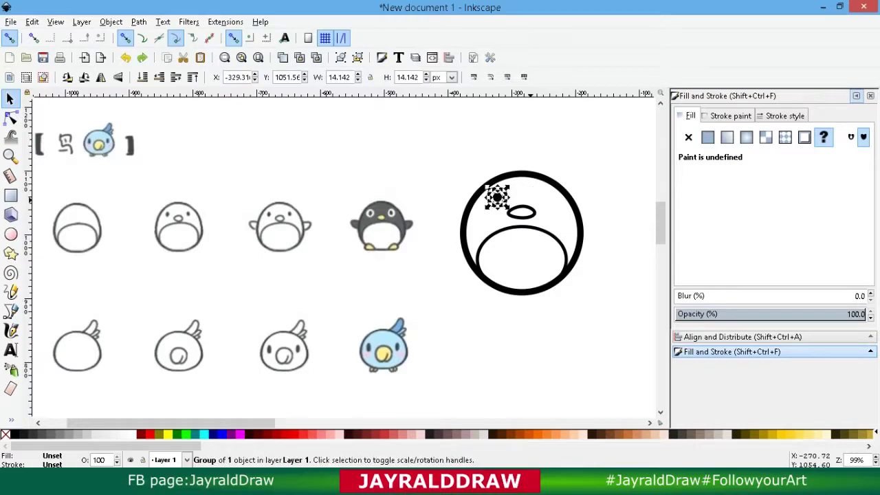
Group the eye circle with its pupil and place a duplicate about 73 px to the right at the same height.
left_click(445, 180)
left_click_drag(477, 170, 482, 175)
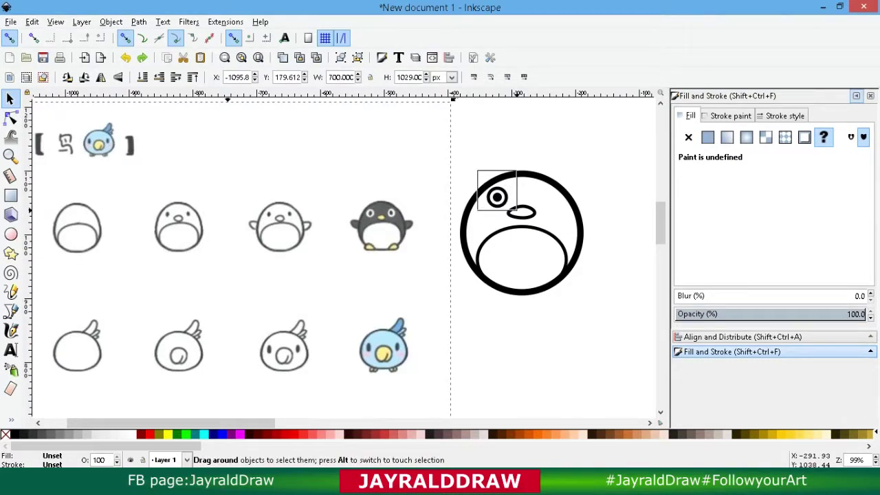
left_click_drag(517, 209, 543, 197)
key("ctrl+g")
key("ctrl+d")
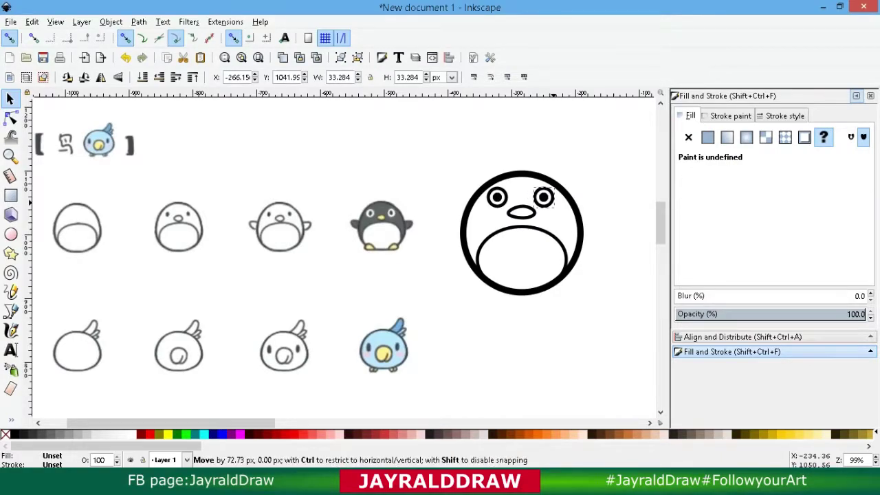
left_click(575, 131)
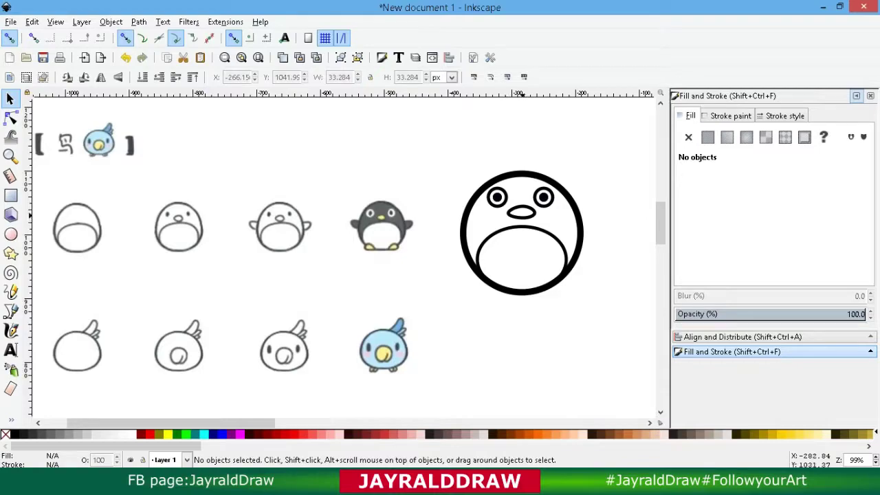
Duplicate the beak and enlarge the copy into a foot about 59 px wide at the body's lower right.
left_click(522, 217)
key("ctrl+d")
left_click_drag(520, 217, 575, 274)
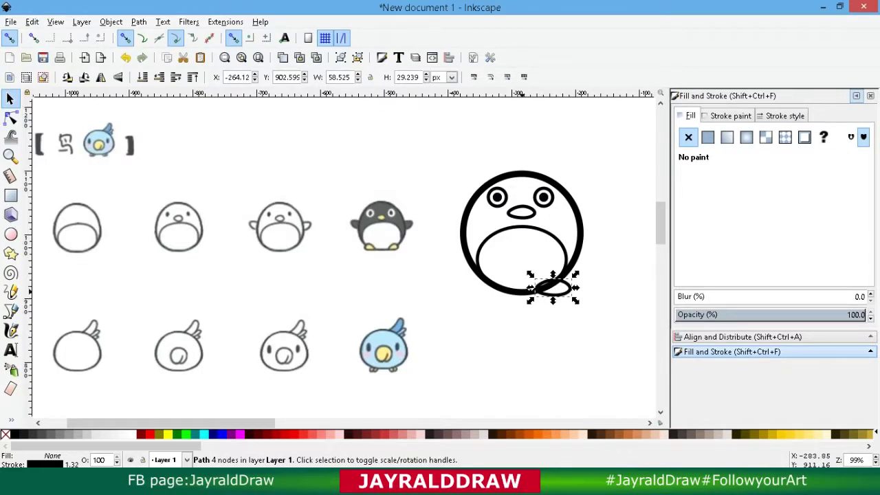
Fill the foot with a flat golden yellow of hue 32 and lightness about 167.
left_click(522, 292, "shift")
left_click(439, 261)
left_click(566, 293)
left_click(708, 137)
left_click_drag(720, 189, 713, 189)
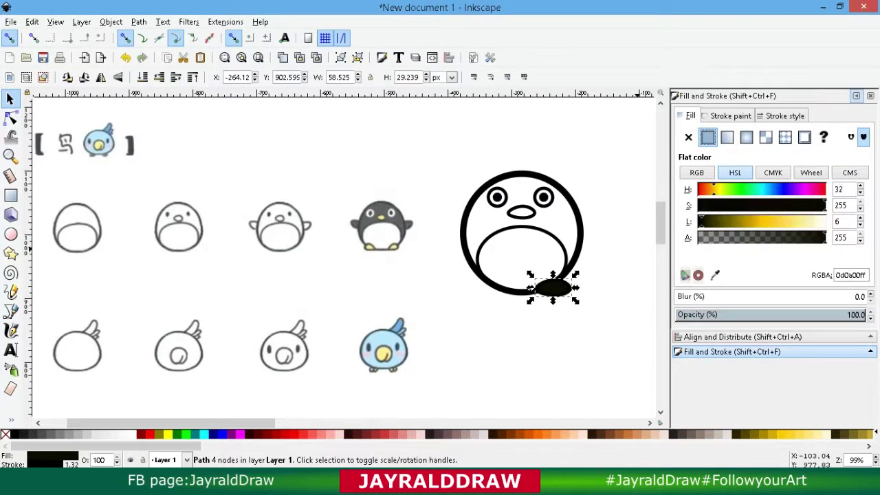
left_click_drag(701, 221, 782, 221)
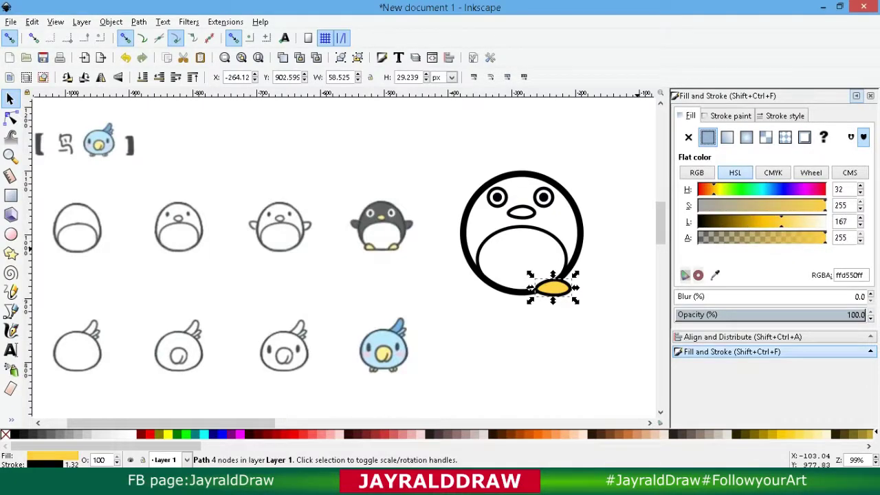
Place a horizontally flipped duplicate of the foot at the body's lower left and pull its top node up and outward.
key("ctrl+d")
left_click_drag(552, 289, 504, 289)
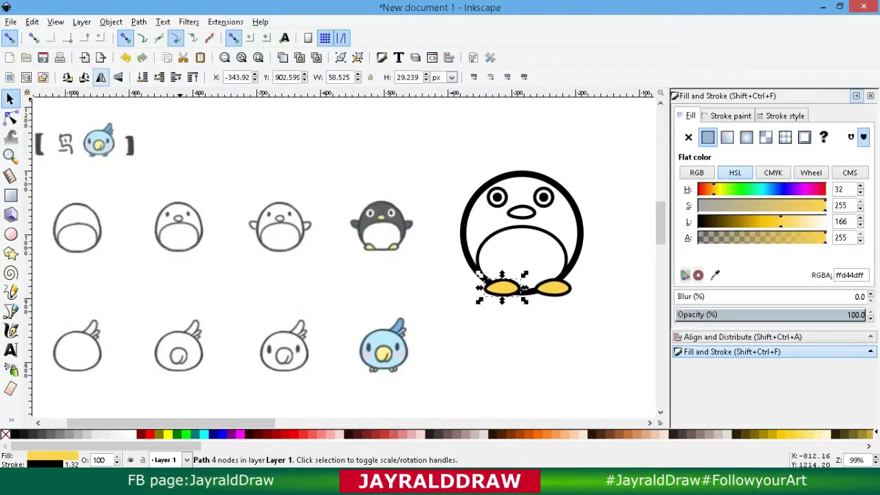
left_click(101, 77)
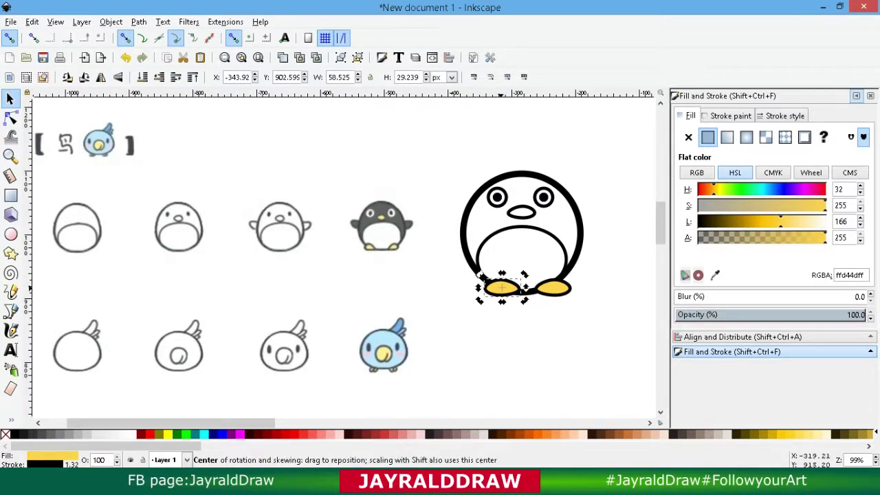
key("n")
left_click_drag(500, 280, 494, 277)
Reshape the right foot by pulling its top node upward to make it about 37 px high.
left_click(561, 284)
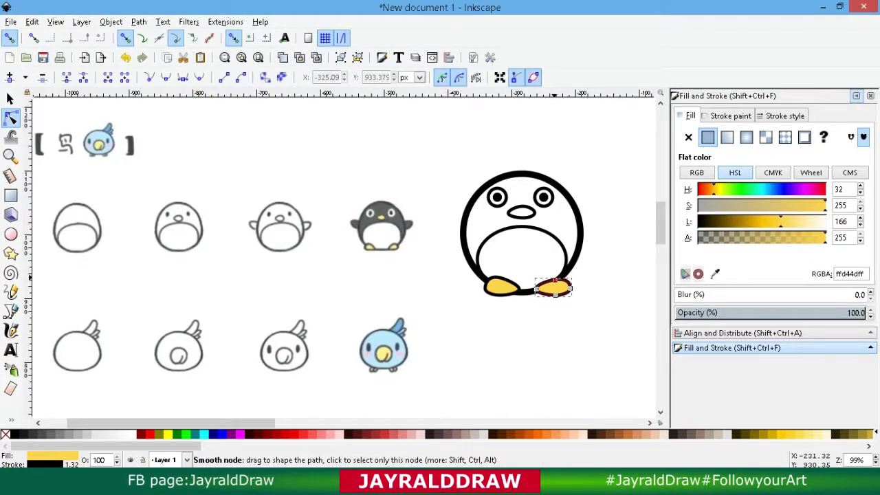
left_click_drag(555, 280, 571, 274)
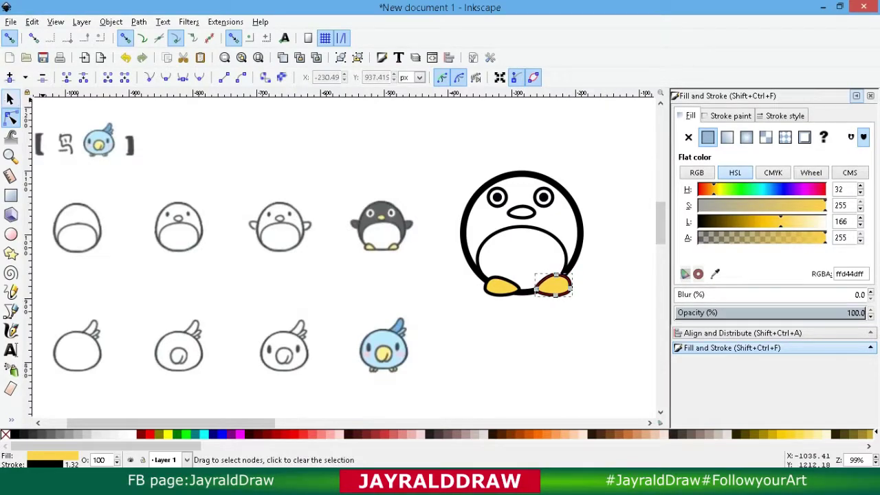
left_click(10, 99)
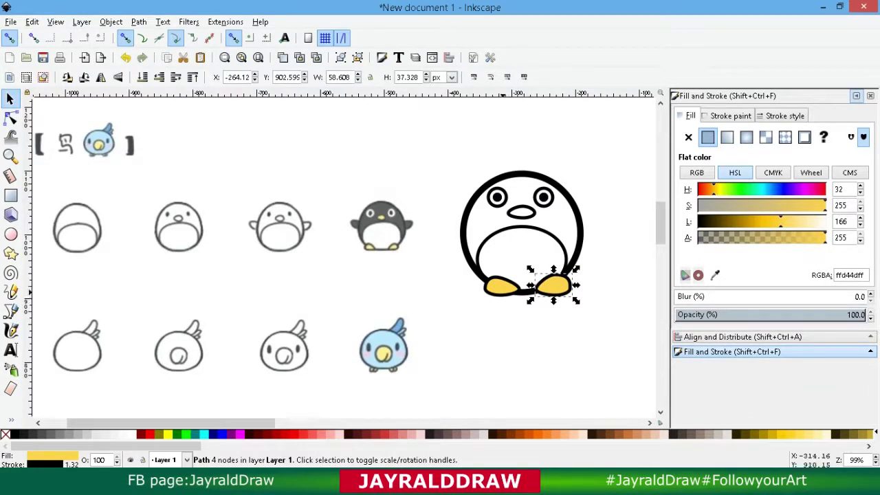
Replace the left foot with a horizontally flipped duplicate of the reshaped right foot.
left_click(505, 286)
key("Delete")
left_click(560, 289)
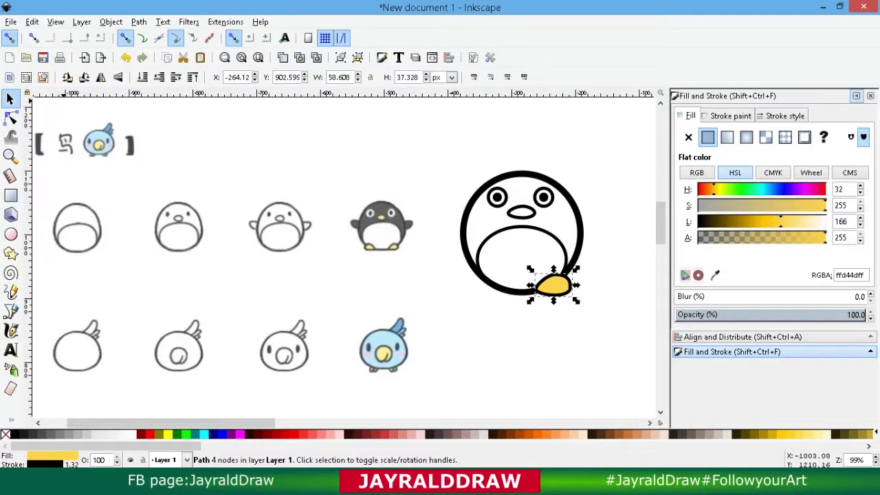
left_click(102, 77)
left_click_drag(540, 284, 496, 285)
Fill the beak with the yellow sampled from the right foot.
left_click(535, 208)
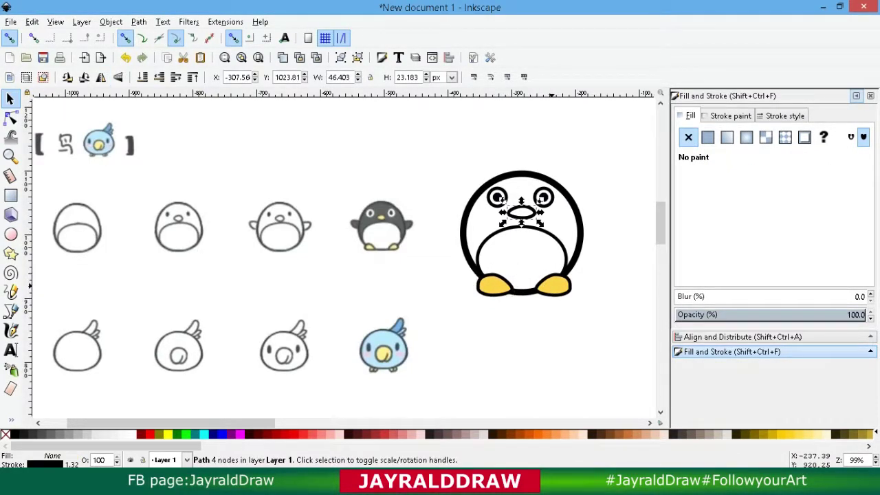
key("d")
left_click(557, 285)
key("s")
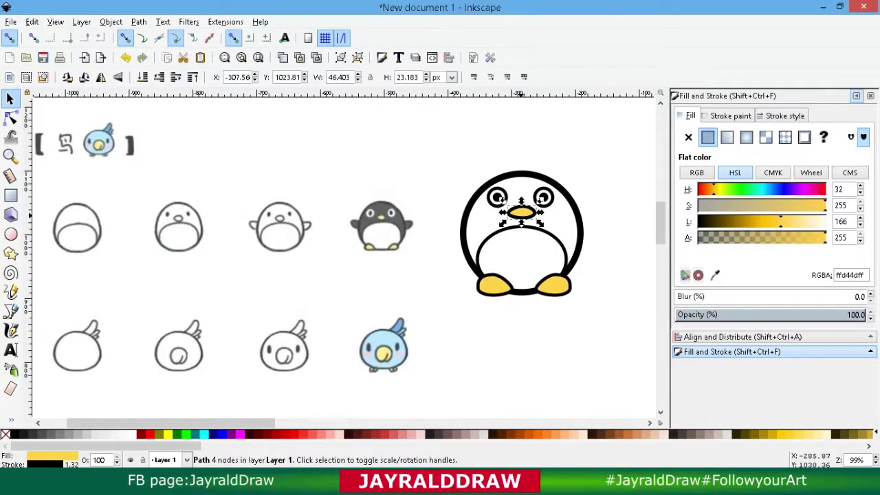
Place a duplicate of the beak at the body's left edge as a wing and fill it with the reference penguin's dark grey.
left_click_drag(521, 219, 458, 219)
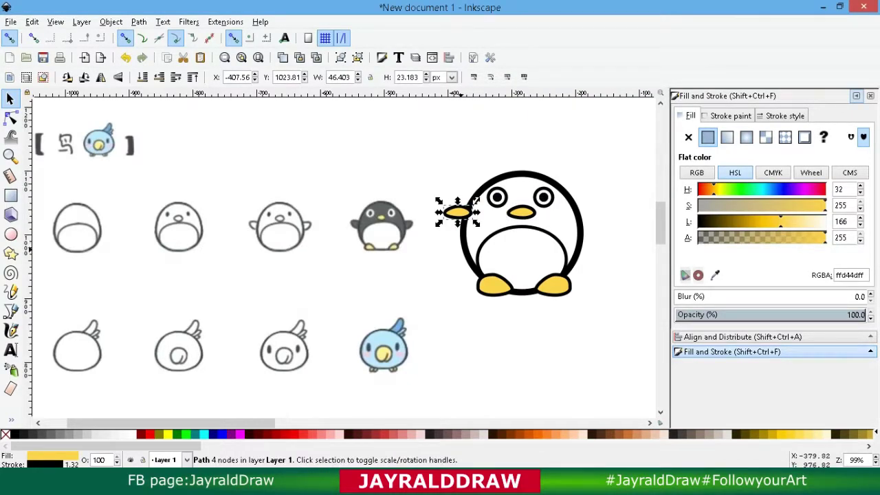
left_click(715, 275)
left_click(396, 219)
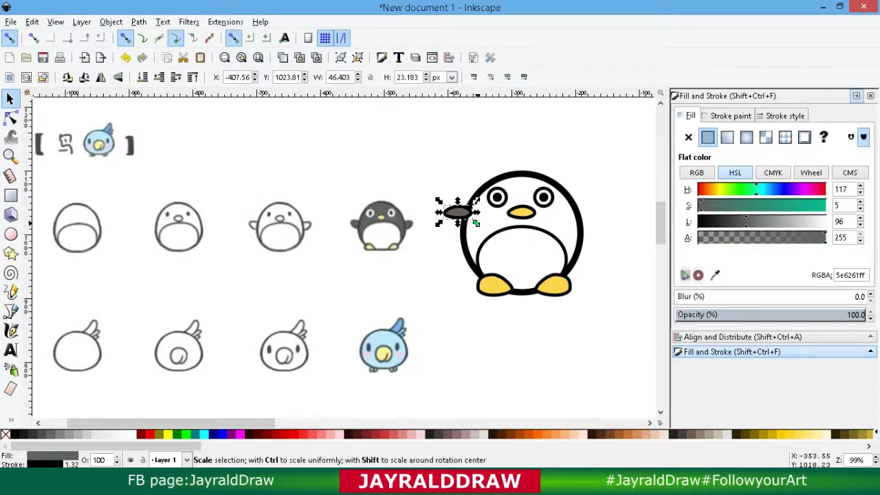
left_click(504, 221)
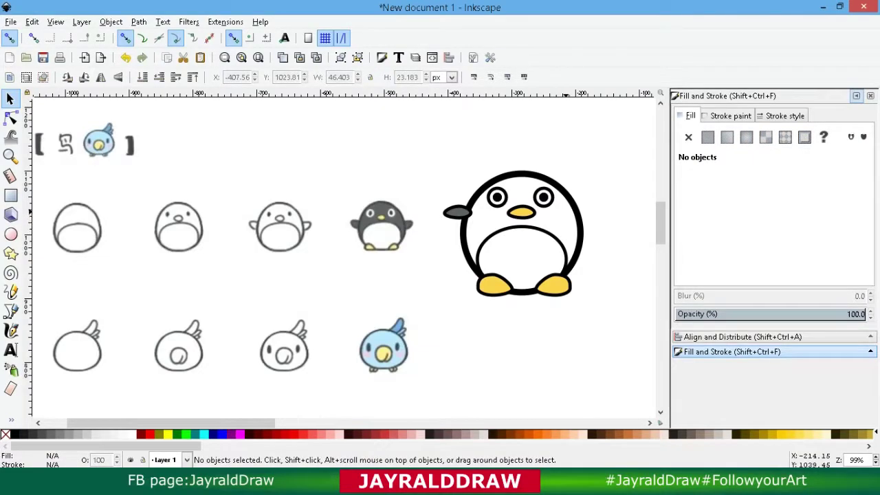
Fill the body circle with the dark grey sampled from the reference penguin.
left_click(566, 206)
key("d")
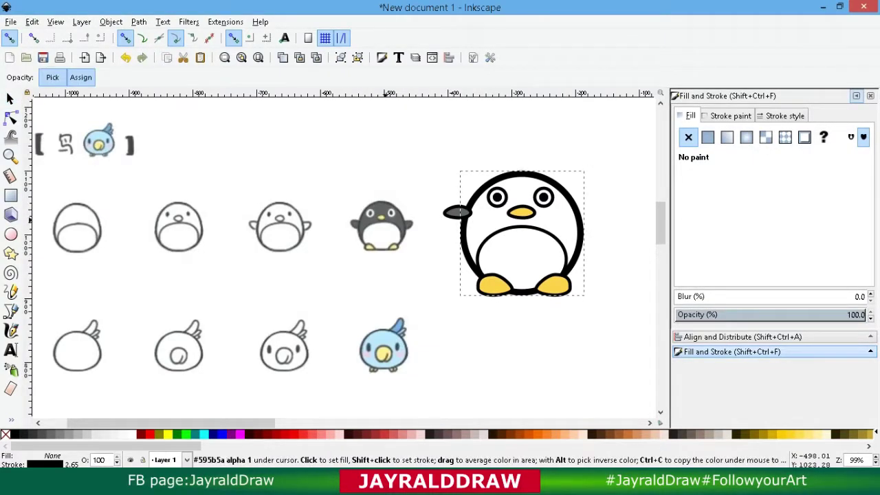
left_click(396, 220)
left_click(10, 99)
Fill the belly ellipse with the white sampled from the reference penguin's belly.
left_click(546, 242)
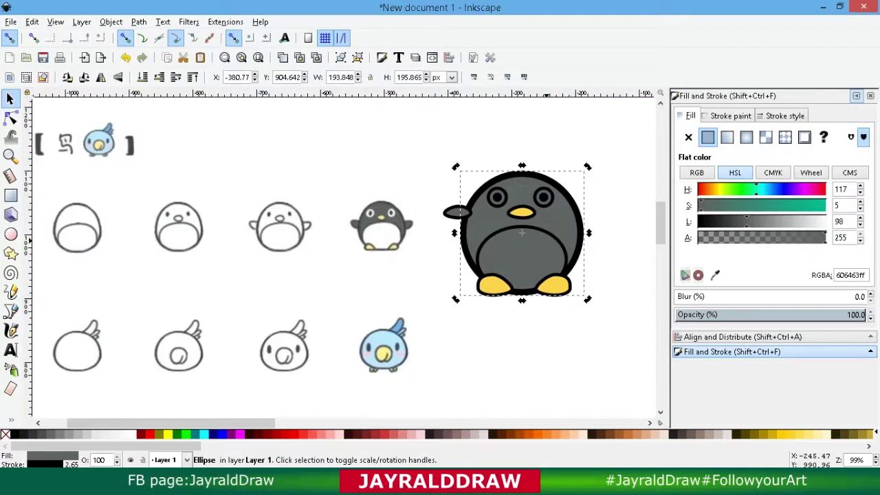
left_click(555, 235)
key("d")
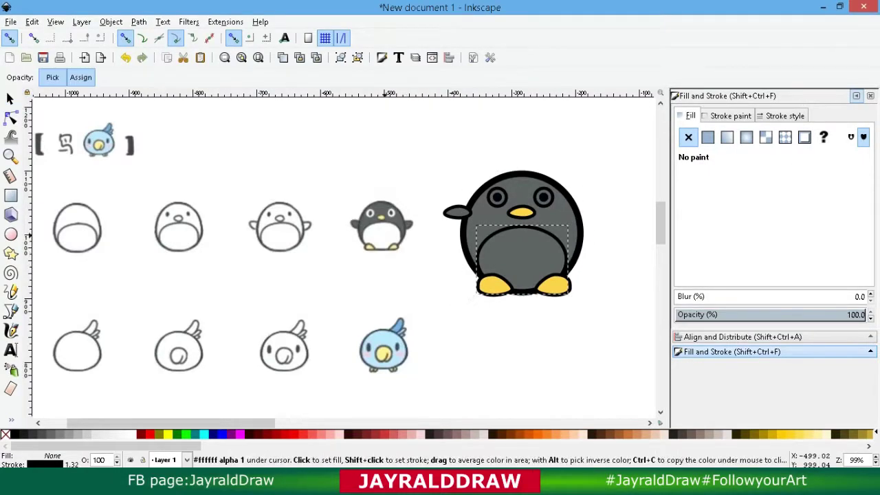
left_click(386, 238)
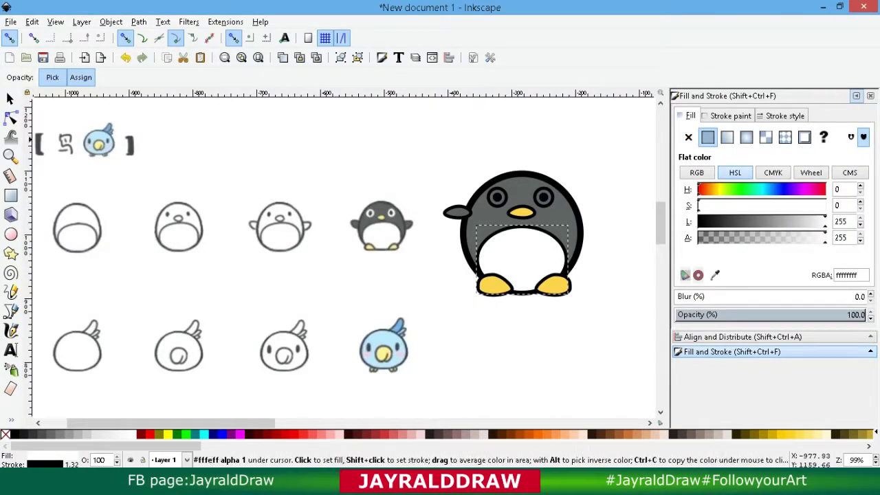
key("d")
Fill the left eye group with the white sampled from the reference penguin's belly.
left_click(502, 202)
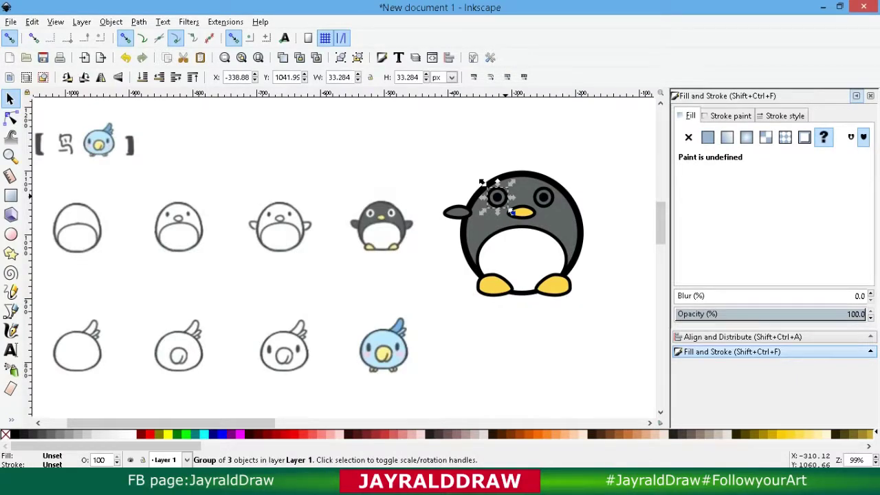
key("d")
left_click(392, 232)
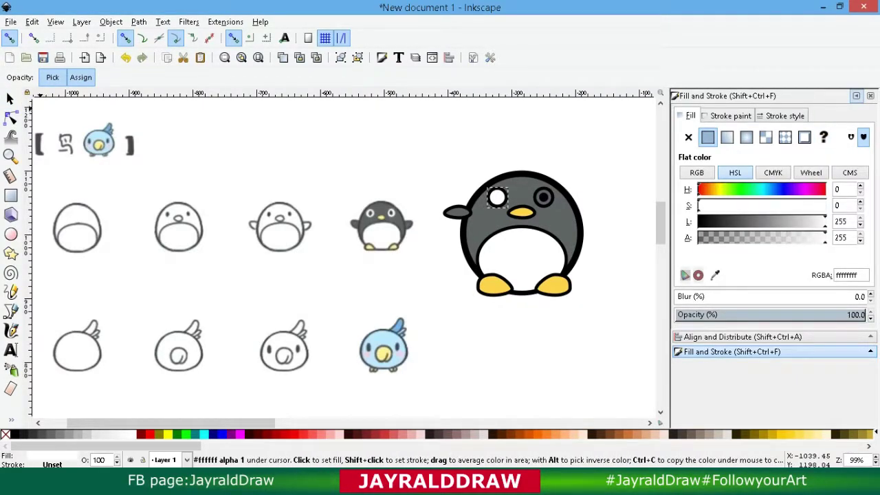
Ungroup the left eye and make its pupil black again inside the white ring.
key("d")
left_click(159, 76)
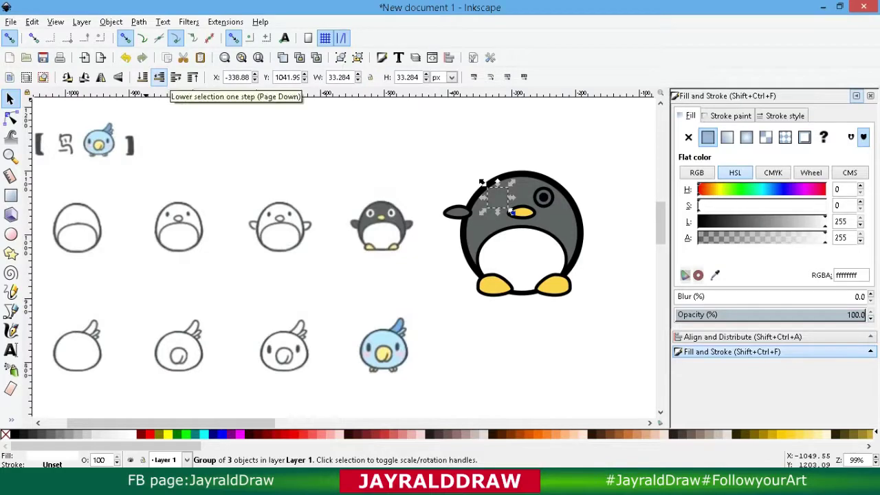
left_click(175, 76)
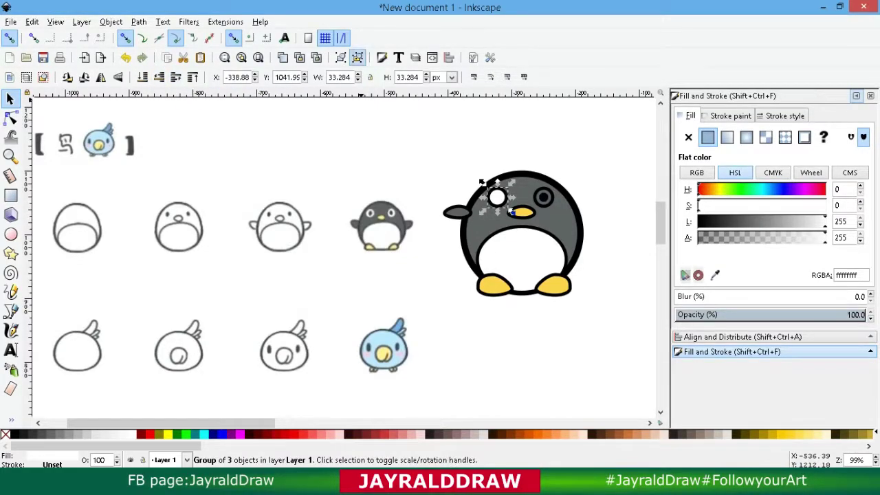
left_click(496, 197, "shift")
left_click(439, 189)
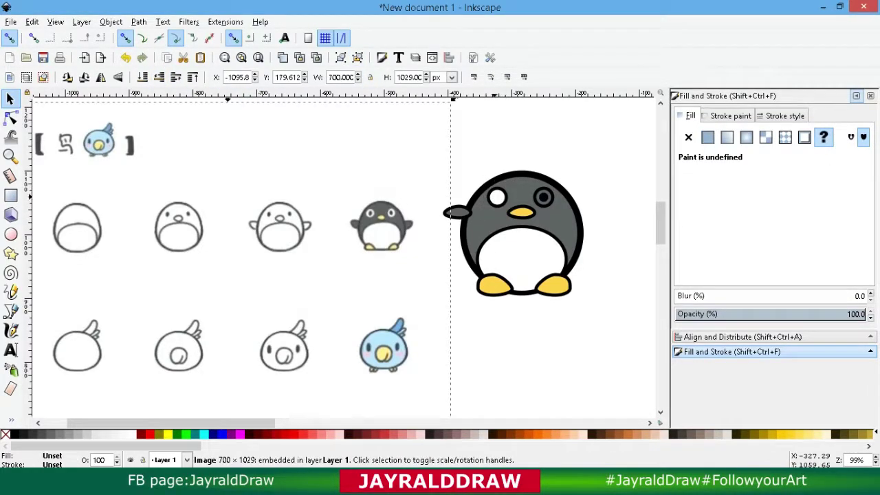
left_click(498, 198)
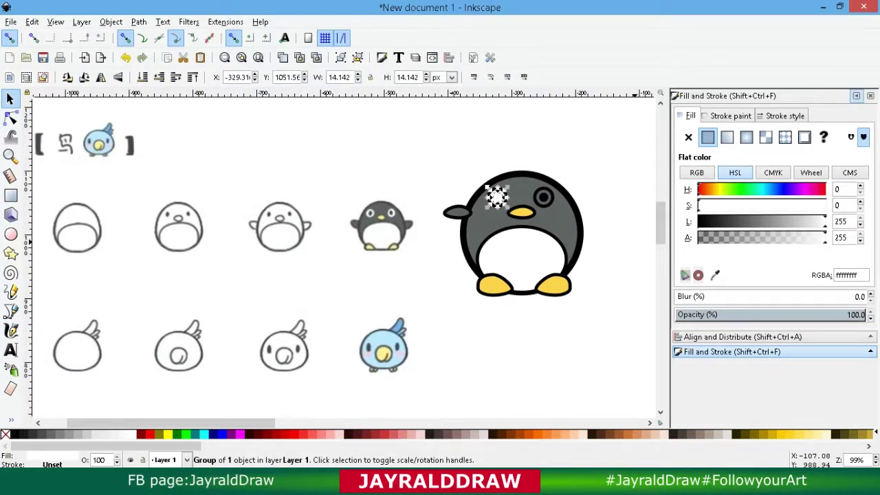
key("ctrl+z")
left_click(343, 170)
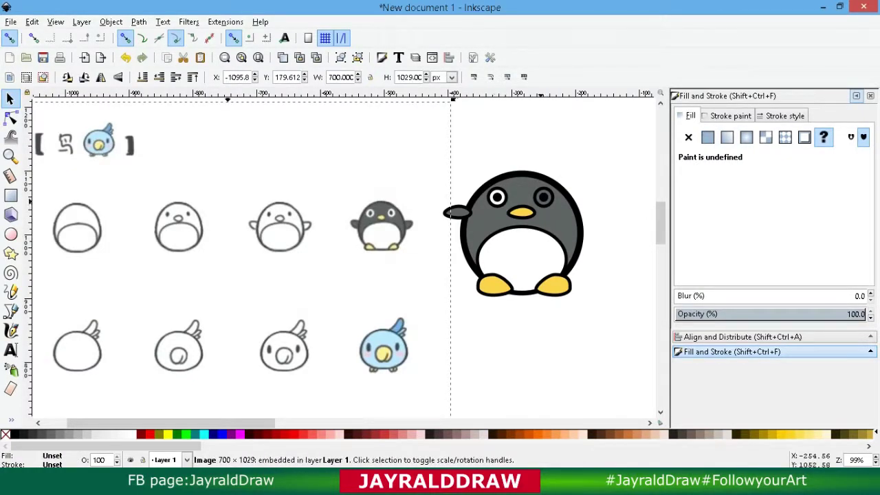
Replace the right eye with a duplicate of the left eye, whose parts are grouped first.
left_click(543, 198)
key("Delete")
left_click(500, 201)
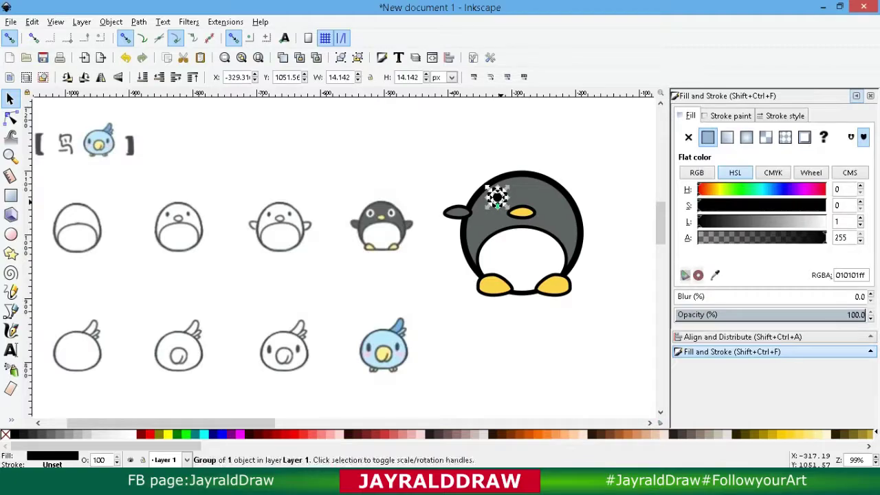
left_click_drag(507, 205, 505, 204)
key("ctrl+z")
left_click(483, 158)
left_click(500, 199)
left_click_drag(469, 161, 549, 199)
left_click(341, 58)
key("ctrl+d")
left_click(628, 146)
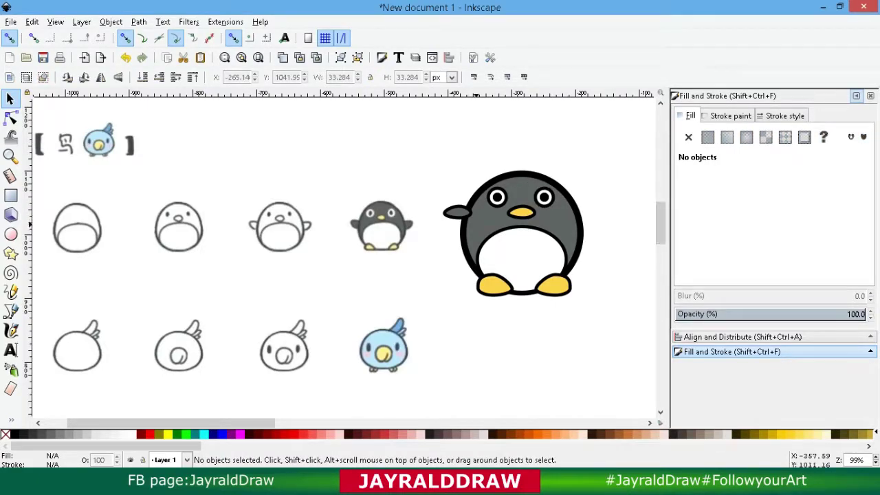
Reshape the left wing's nodes into an upturned flipper and place a horizontally mirrored duplicate at the body's right edge.
left_click(454, 213)
key("n")
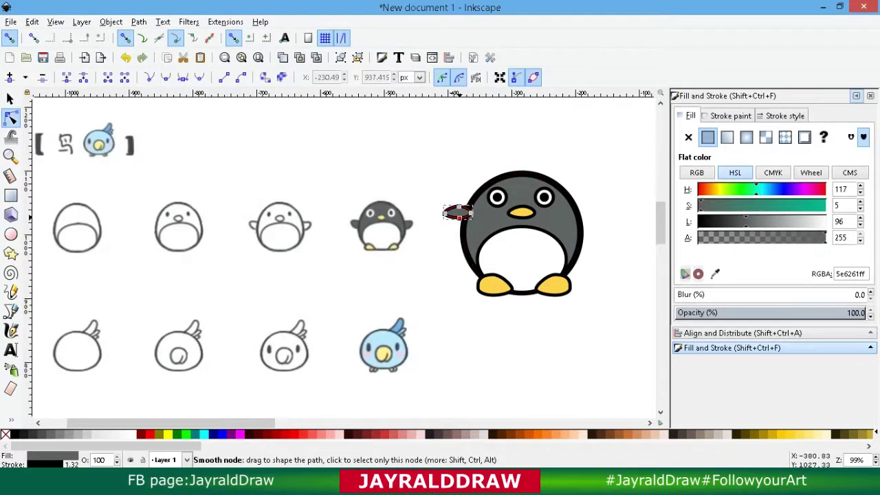
mouse_move(459, 218)
left_mouse_down()
mouse_move(462, 233)
mouse_move(459, 211)
mouse_move(449, 230)
mouse_move(457, 209)
left_mouse_up()
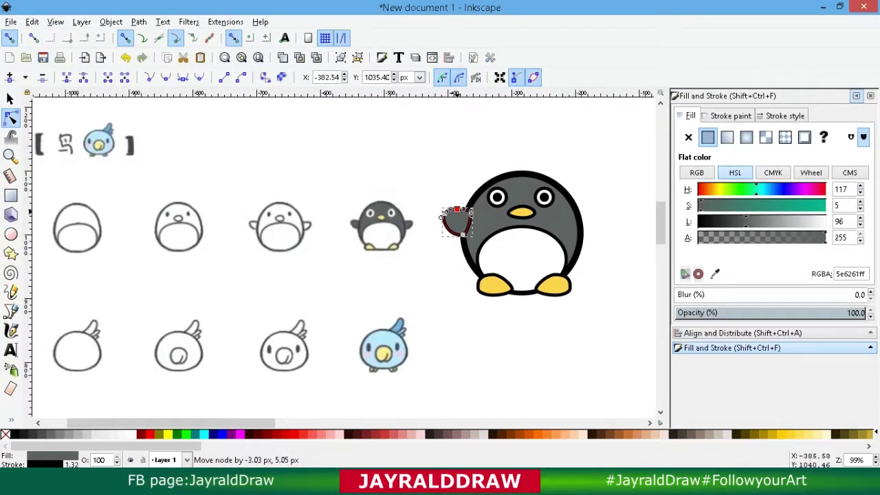
key("s")
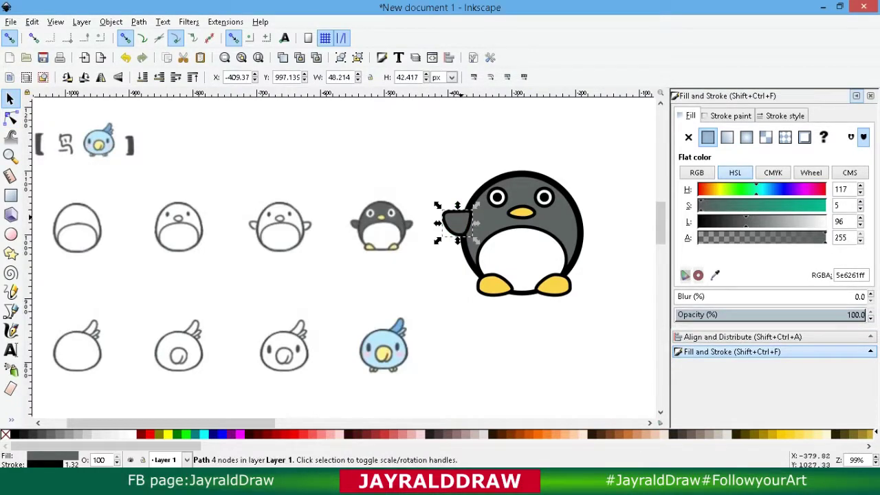
key("n")
left_click_drag(466, 216, 471, 213)
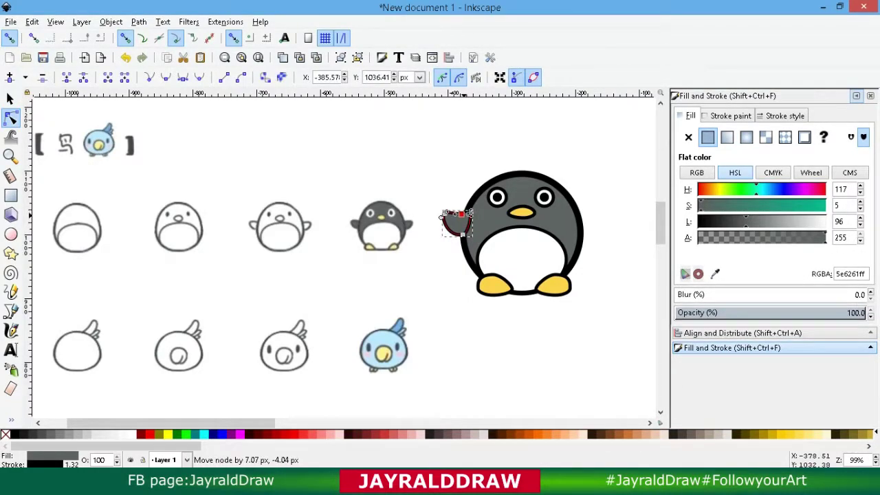
key("s")
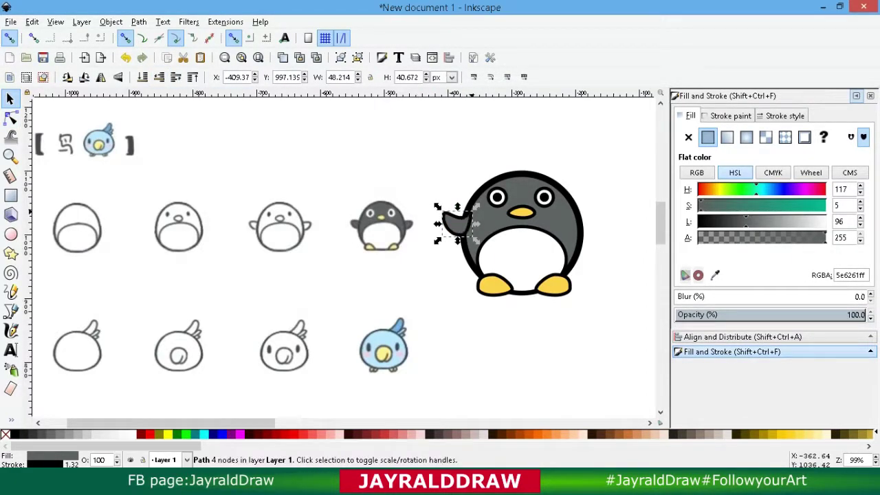
left_click(101, 77)
left_click_drag(453, 228, 590, 216)
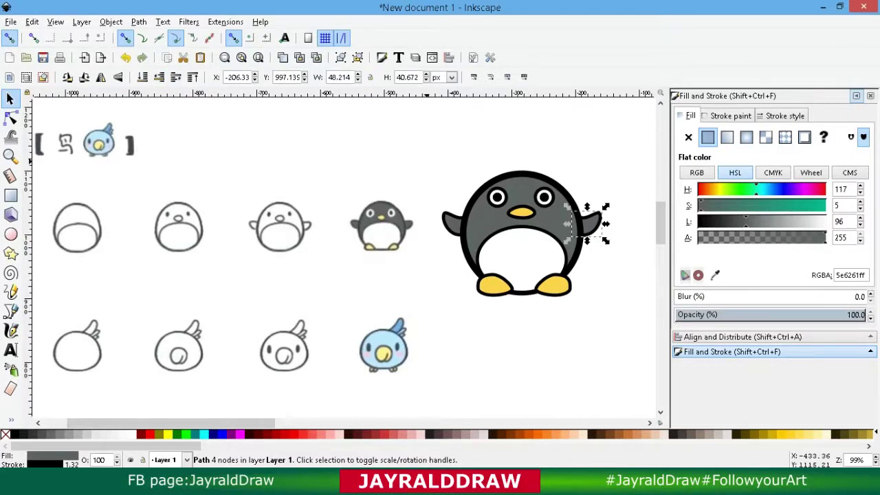
Stretch the penguin's body ellipse upward to a height of about 226 px.
left_click(488, 183)
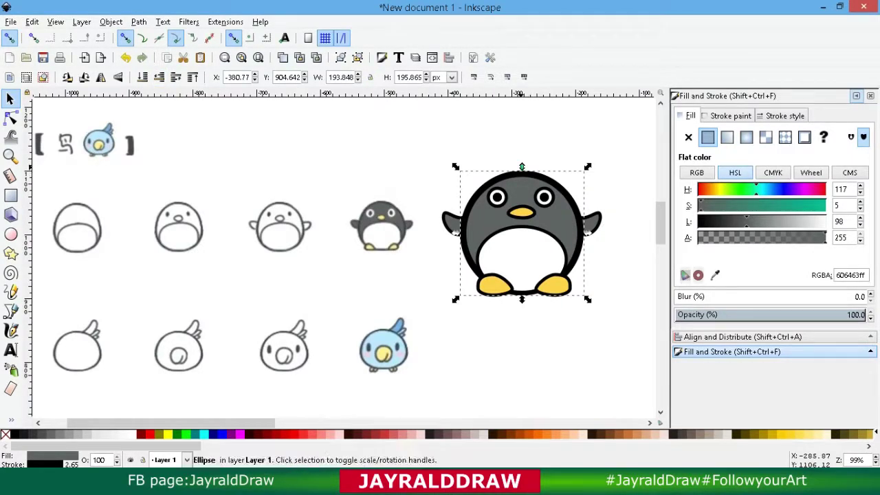
left_click_drag(521, 167, 522, 149)
left_click(543, 197)
left_click(543, 197, "ctrl")
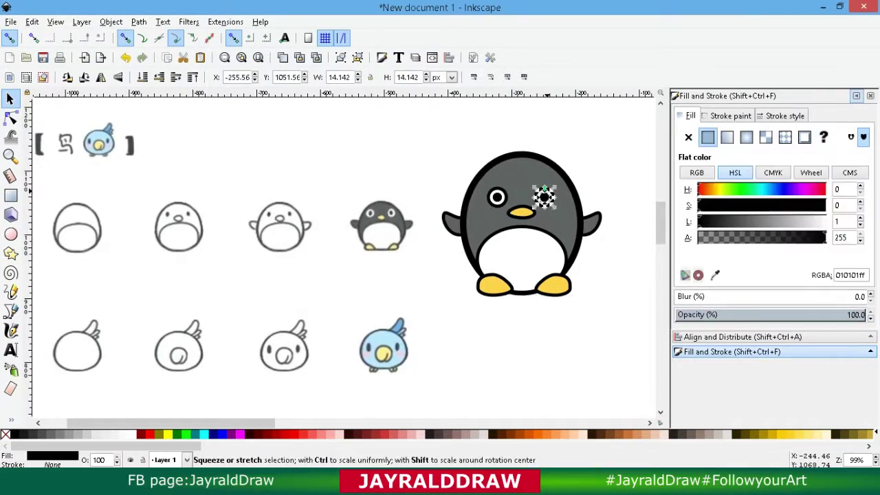
left_click(500, 191, "shift")
left_click_drag(540, 187, 501, 180)
left_click(501, 187, "shift")
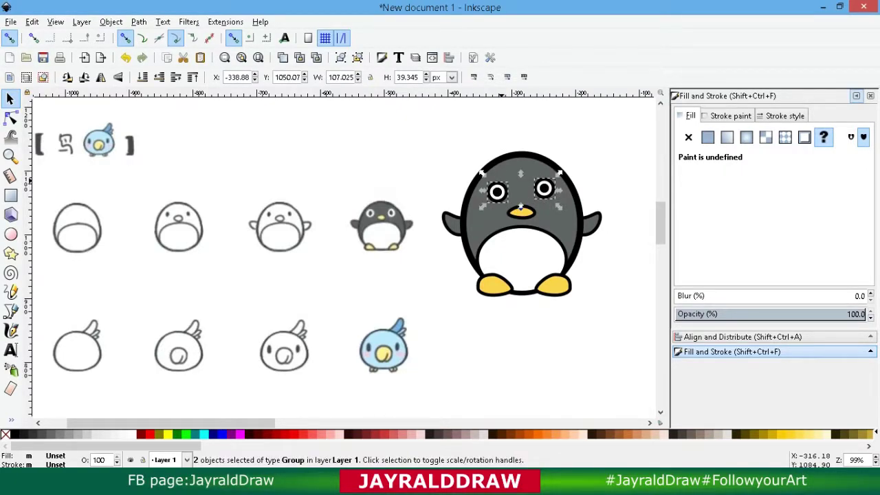
key("alt+Up")
left_click(503, 184)
left_click(509, 183)
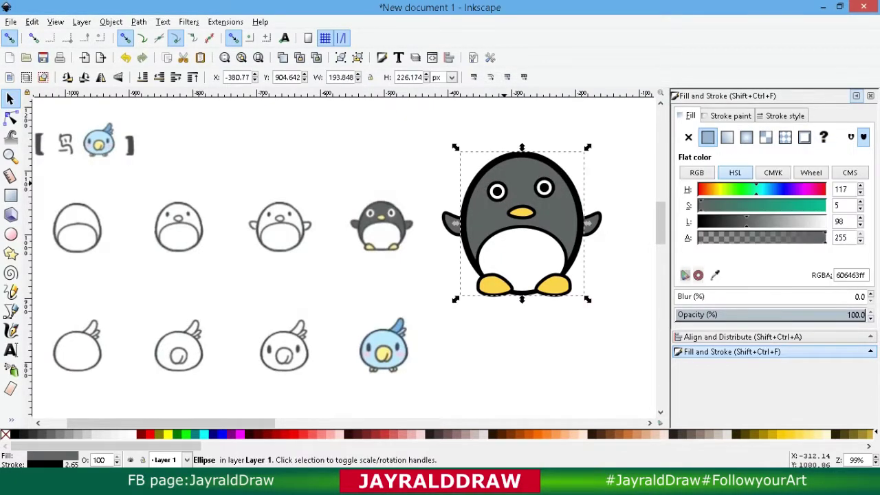
left_click(501, 183)
left_click_drag(501, 182, 510, 181)
key("ctrl+z")
key("ctrl+z")
key("ctrl+z")
key("ctrl+z")
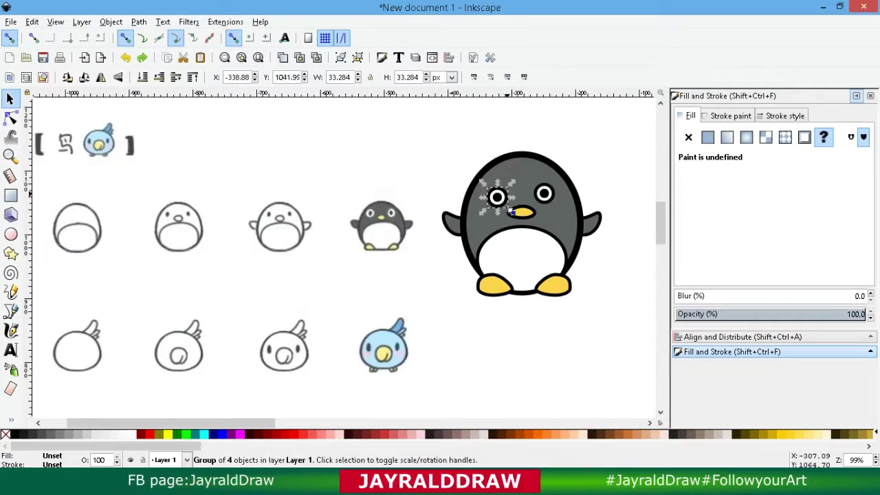
left_click(545, 192, "shift")
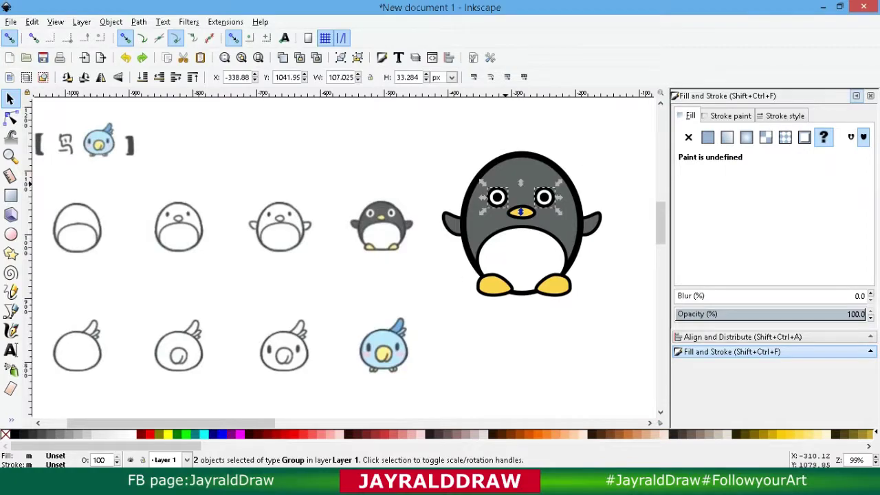
left_click_drag(505, 183, 506, 179)
key("ctrl+z")
Select both eye groups together and move them up about 10 px on the penguin's body.
left_click(497, 197, "ctrl")
left_click(544, 198, "shift")
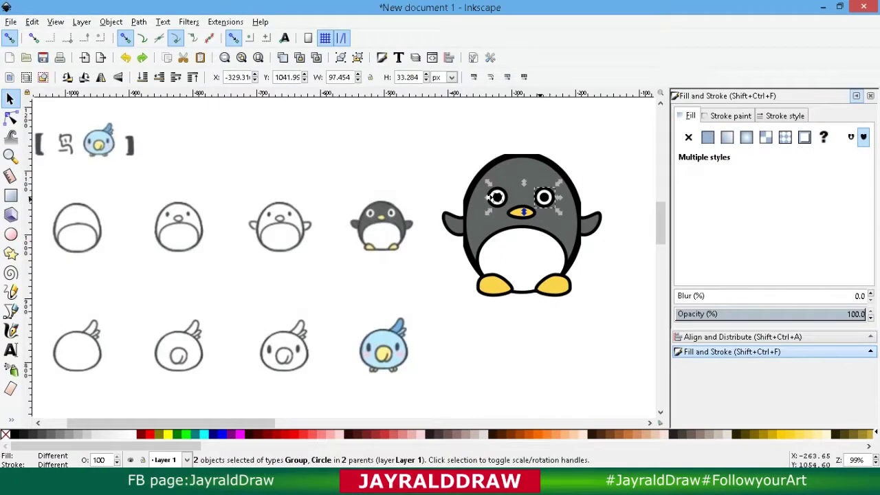
left_click(497, 198)
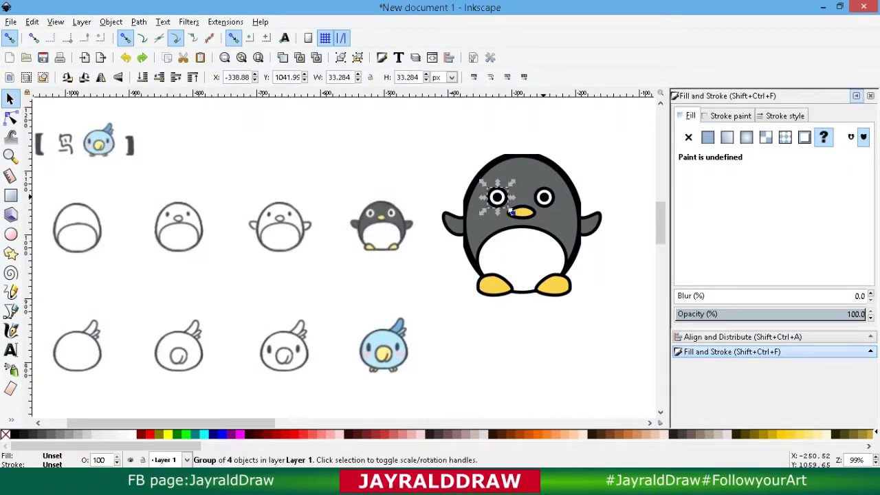
left_click(542, 196, "shift")
left_click_drag(543, 198, 543, 193)
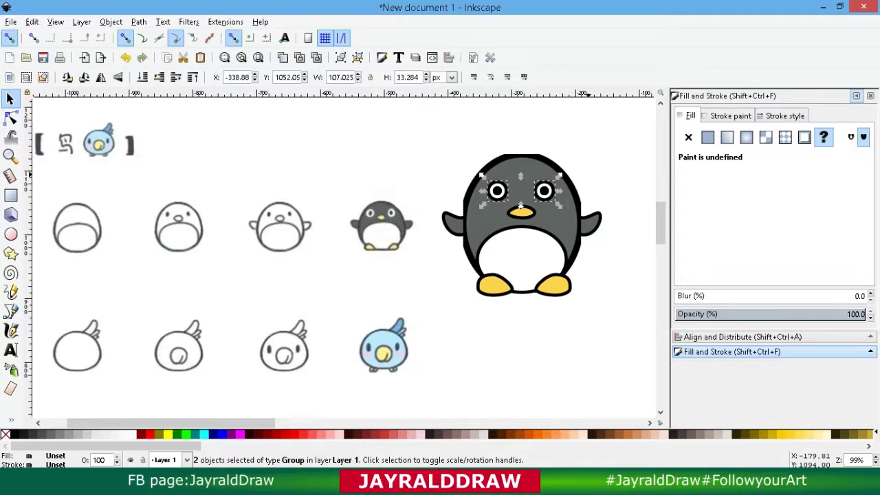
Convert the white belly ellipse to an editable path.
left_click(489, 242)
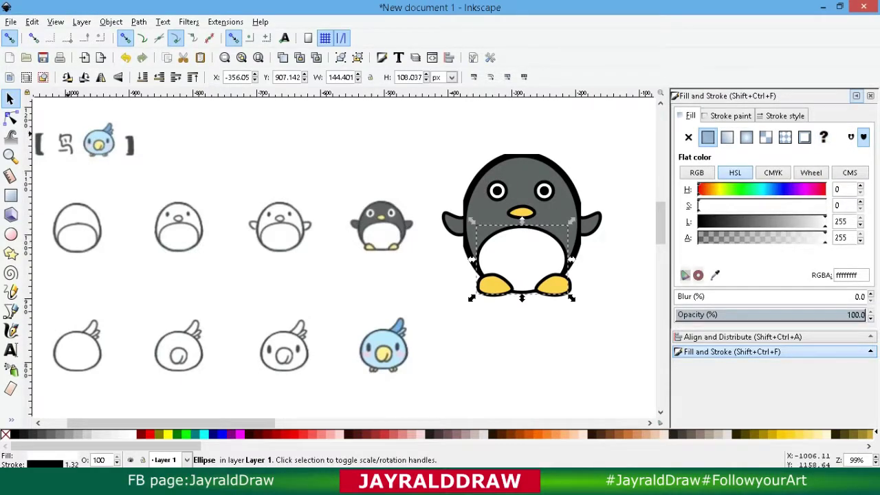
key("n")
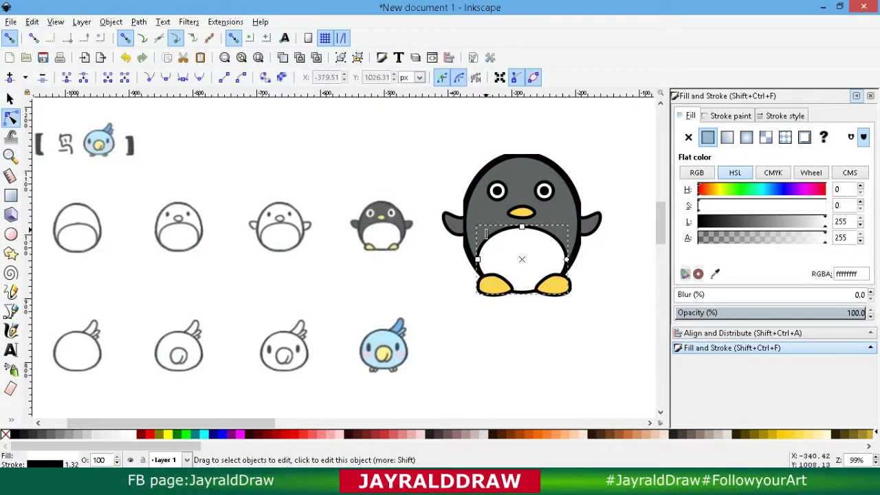
key("Escape")
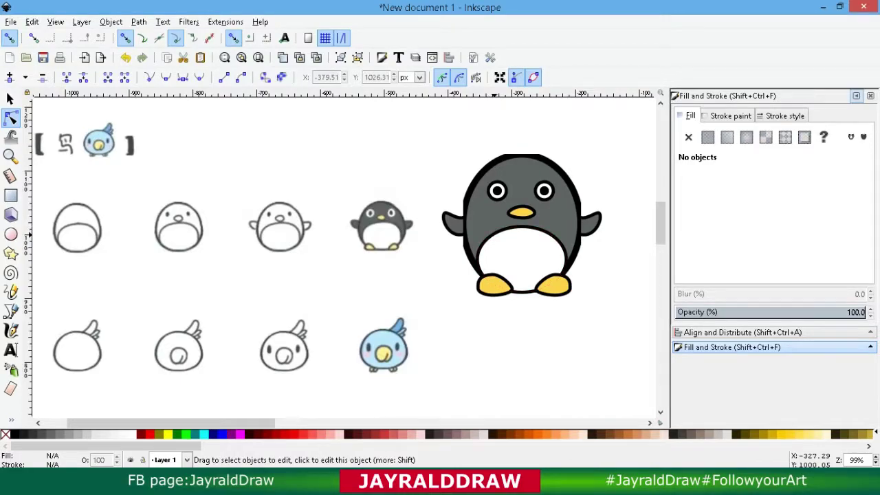
left_click(494, 235)
key("Escape")
left_click(491, 237)
left_click(138, 22)
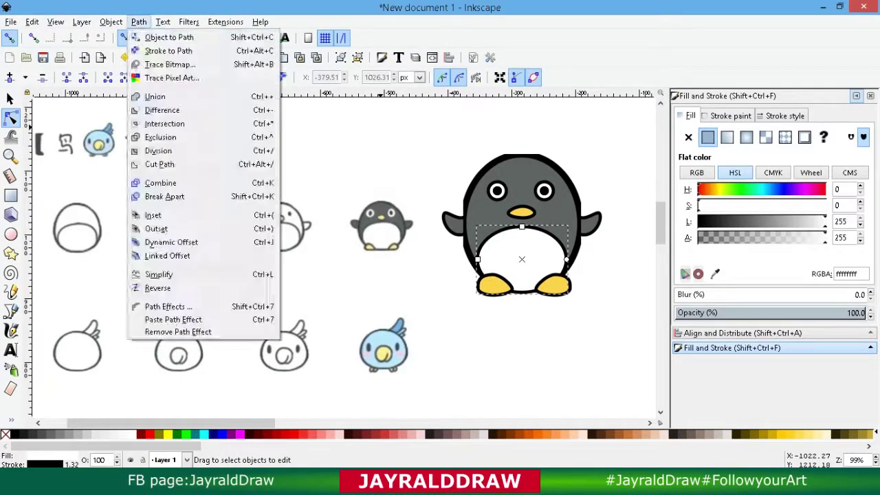
left_click(169, 37)
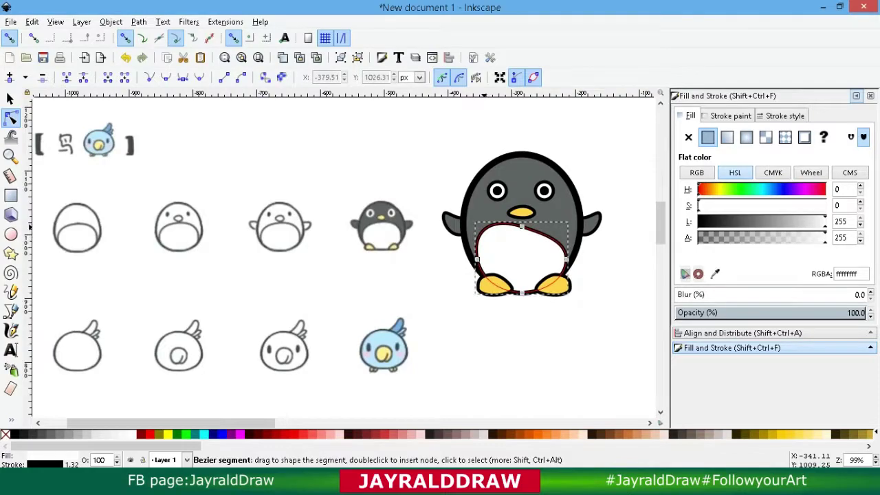
Bulge the belly's upper curves outward on both sides, making the belly about 149 px wide with broad rounded shoulders.
left_click_drag(542, 236, 561, 232)
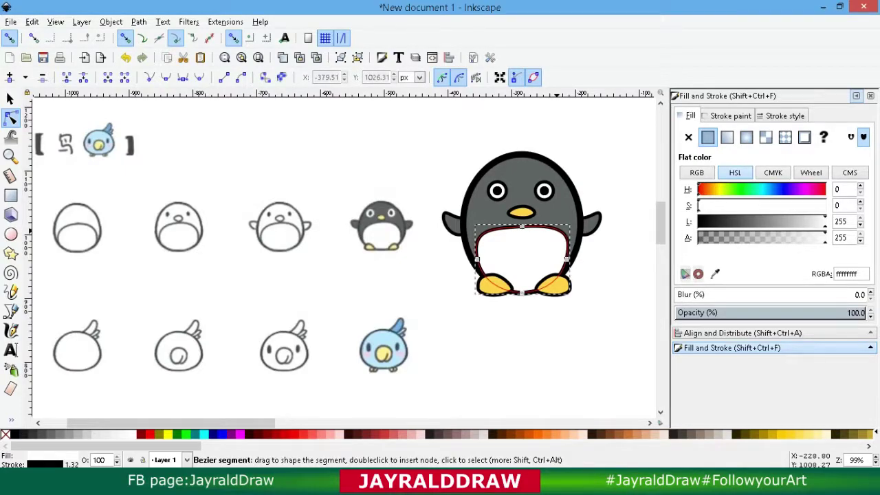
left_click_drag(556, 230, 556, 232)
left_click(615, 257)
key("s")
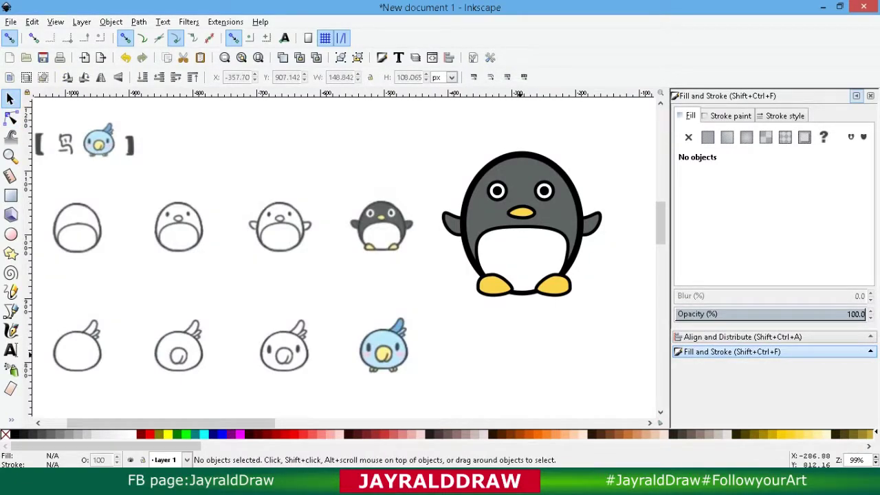
Draw a circle of about 50.5 px radius over the first blue-bird outline sketch, with no fill and a flat black stroke.
scroll(344, 257, "down", 2)
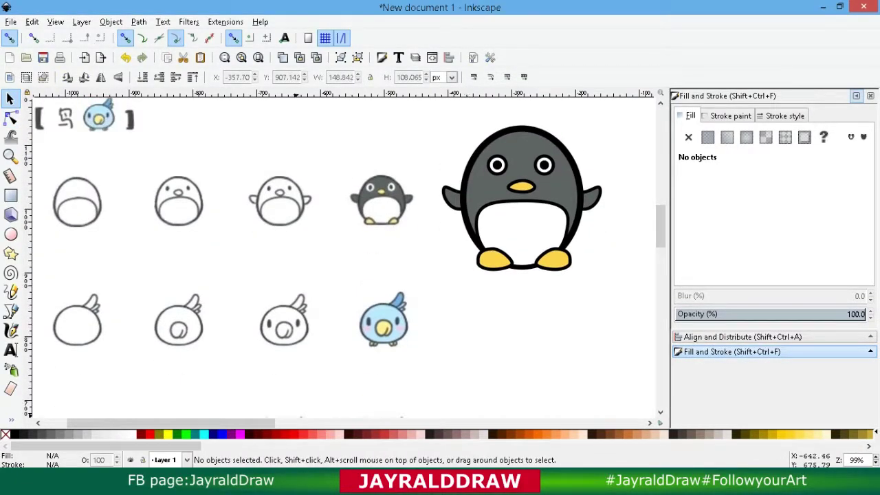
left_click_drag(265, 423, 270, 423)
scroll(522, 309, "down", 1)
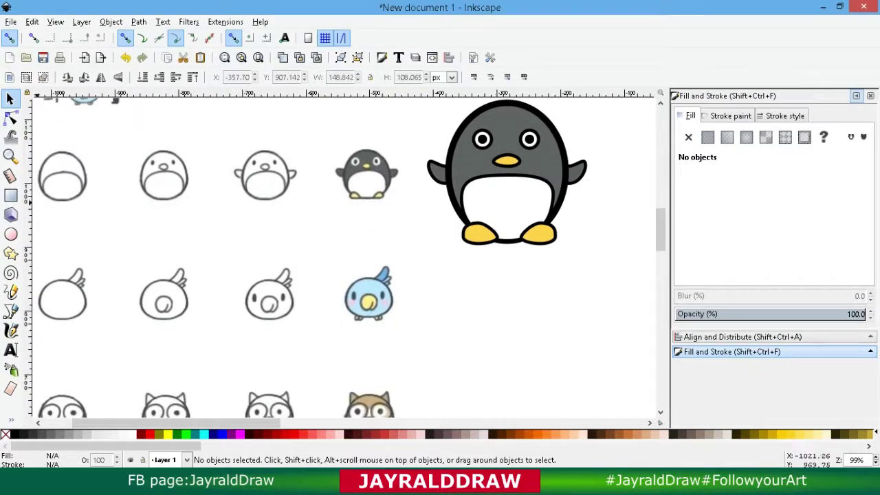
left_click(11, 234)
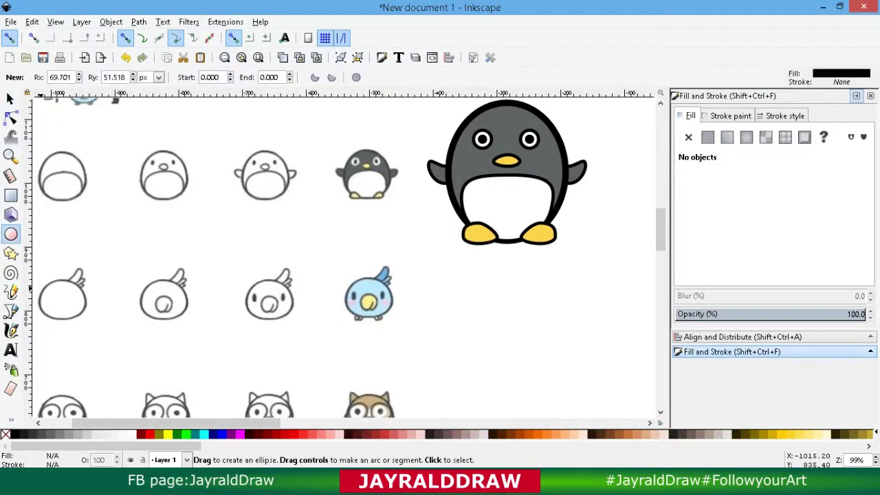
left_click_drag(55, 295, 87, 328)
left_click(688, 136)
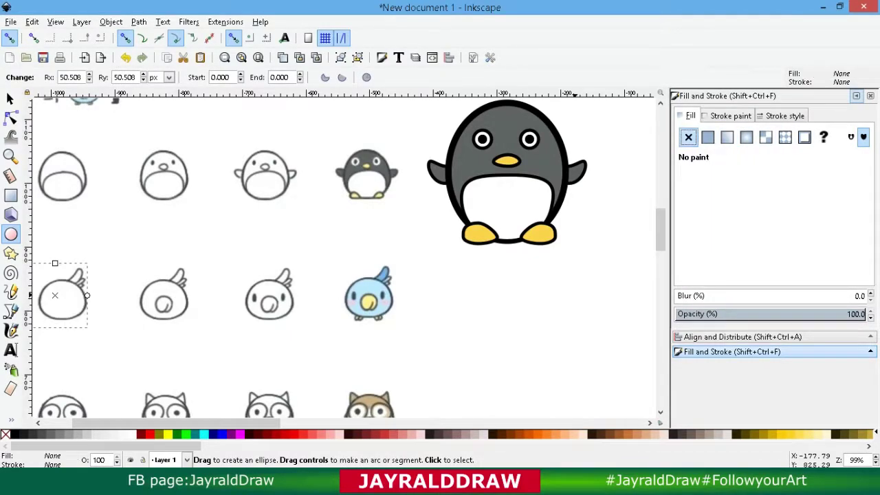
left_click(784, 115)
left_click(730, 115)
left_click(708, 137)
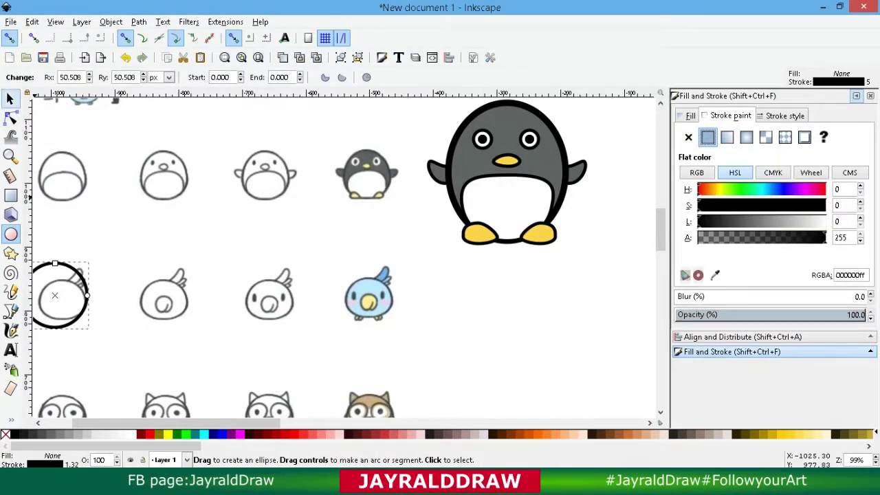
Move the new circle over the coloured blue bird in the reference sheet.
left_click(10, 98)
left_click_drag(34, 296, 378, 302)
left_click_drag(438, 281, 398, 282)
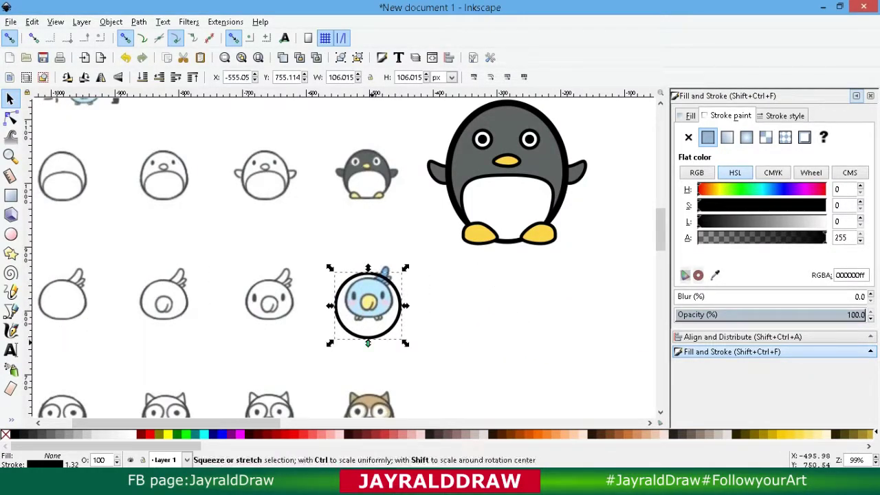
Flatten the circle into an ellipse about 80 px tall and convert it to an editable path.
left_click_drag(370, 338, 372, 322)
key("n")
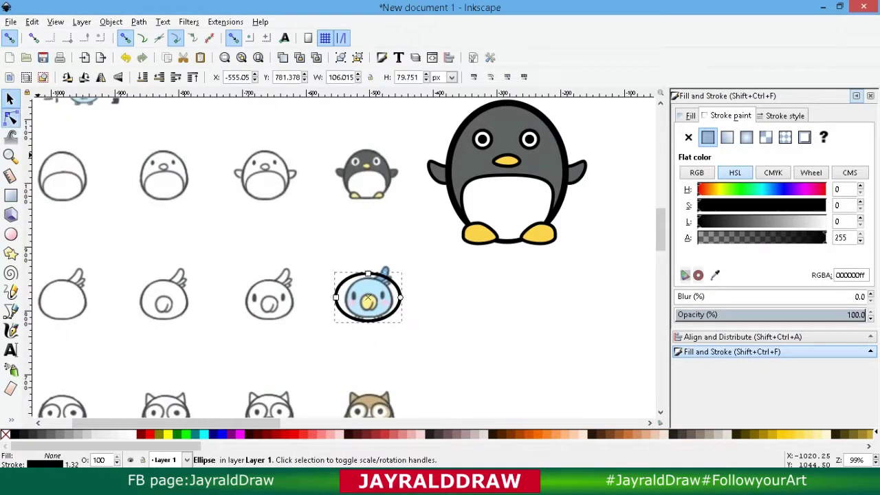
key("alt+p")
left_click(164, 37)
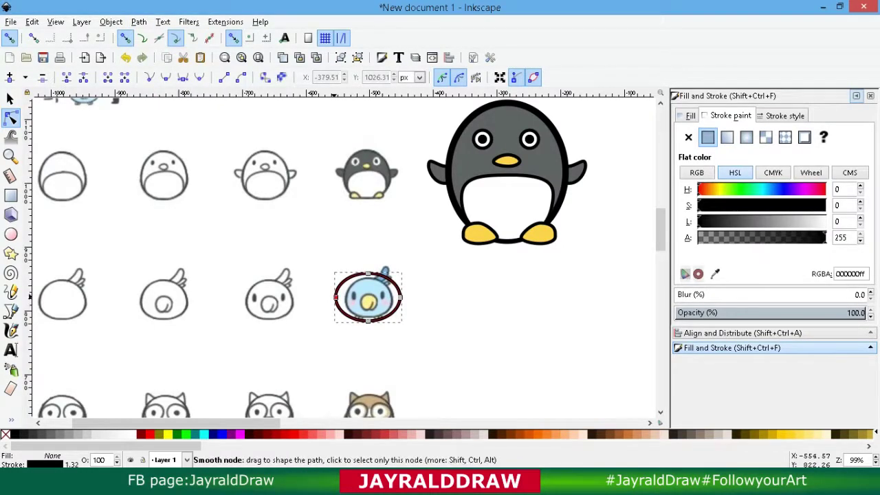
Reshape the ellipse's nodes to fit the reference blue bird's rounded body.
left_click_drag(336, 297, 390, 302)
left_click_drag(368, 274, 369, 279)
left_click_drag(368, 321, 418, 340)
Enlarge the body outline to about 147 by 121 px and place it below the large penguin.
left_click(10, 99)
key("ctrl+z")
left_click(391, 300)
left_click_drag(413, 324, 559, 353)
Set the body outline's stroke width to 10 px.
left_click(784, 116)
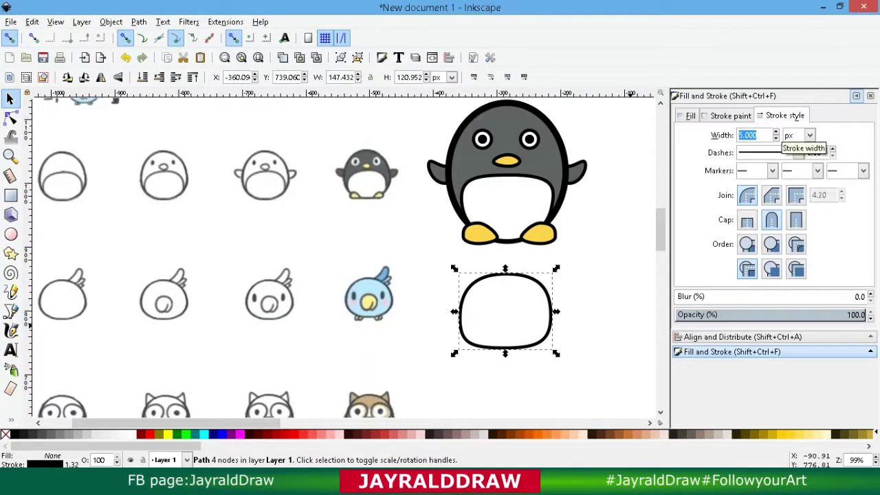
type("10")
left_click(633, 332)
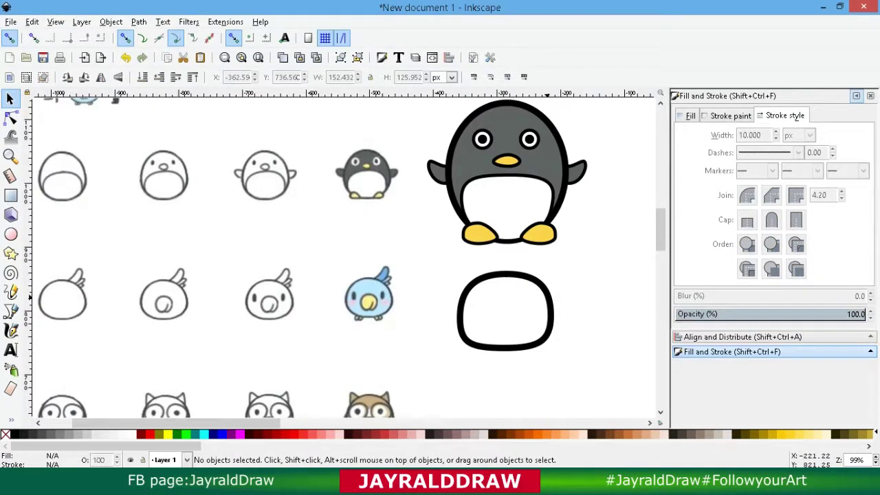
Pull the body's upper side curves inward on both sides so the top is narrower than the base.
left_click(10, 117)
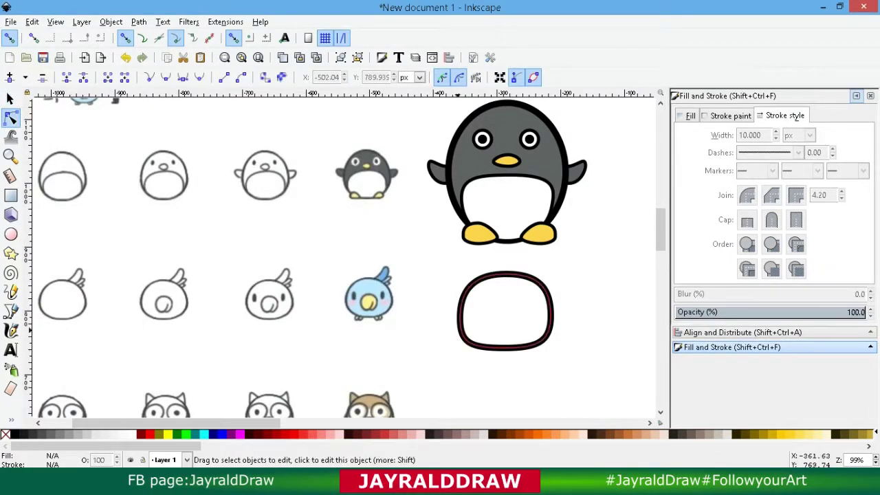
left_click(463, 335)
left_click_drag(459, 318, 462, 292)
left_click(550, 316)
left_click_drag(551, 290, 547, 292)
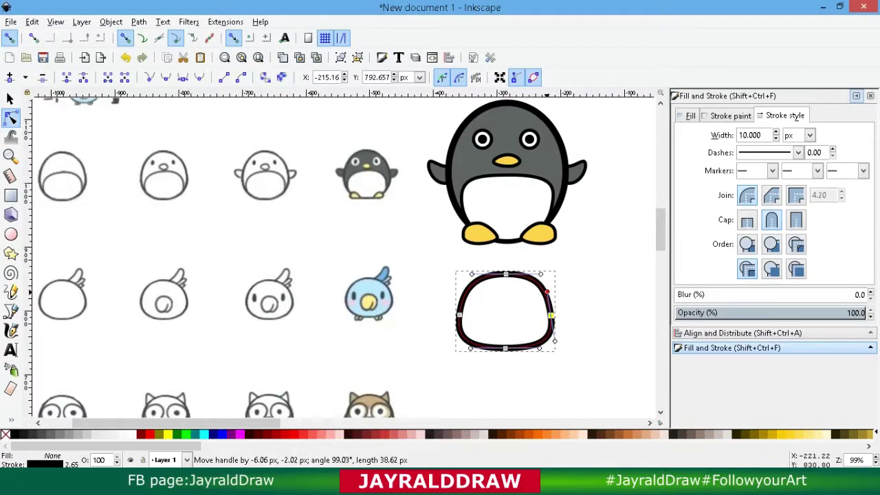
left_click(598, 294)
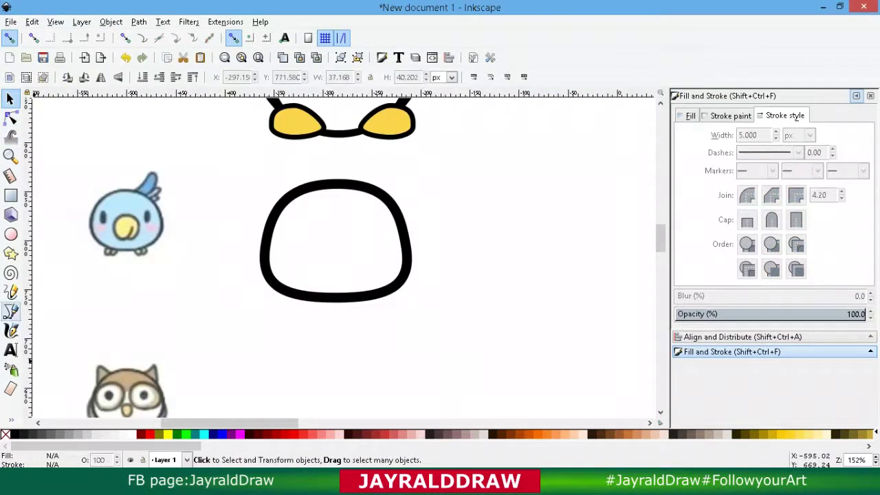
Draw a small six-node angular beak path in the middle of the body with a 5 px stroke.
left_click(11, 312)
left_click(339, 246)
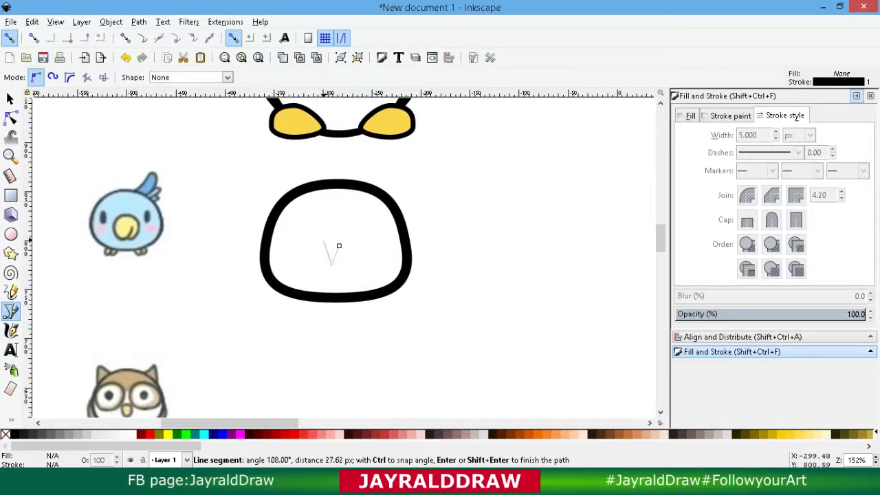
left_click(323, 236)
left_click(349, 236)
left_click(345, 261)
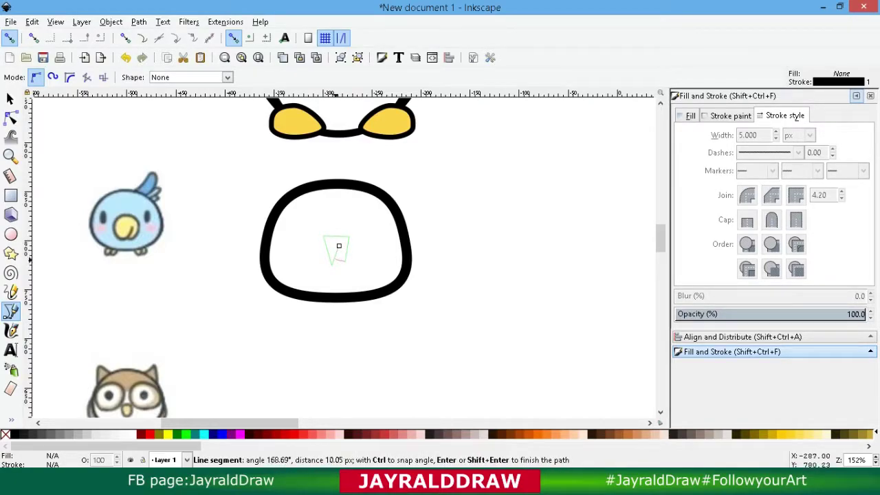
left_click(339, 246)
type("5")
key("Return")
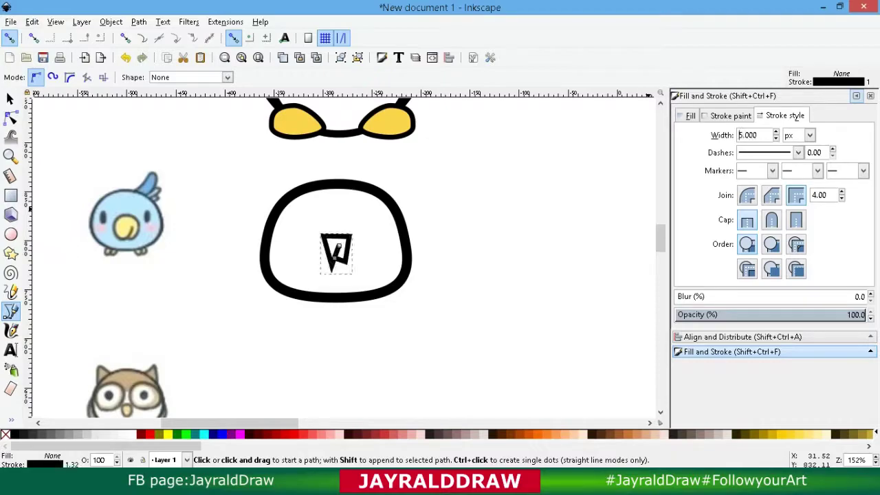
Bend the beak's straight segments into a rounded shape with a central slit, and give its stroke round caps.
key("n")
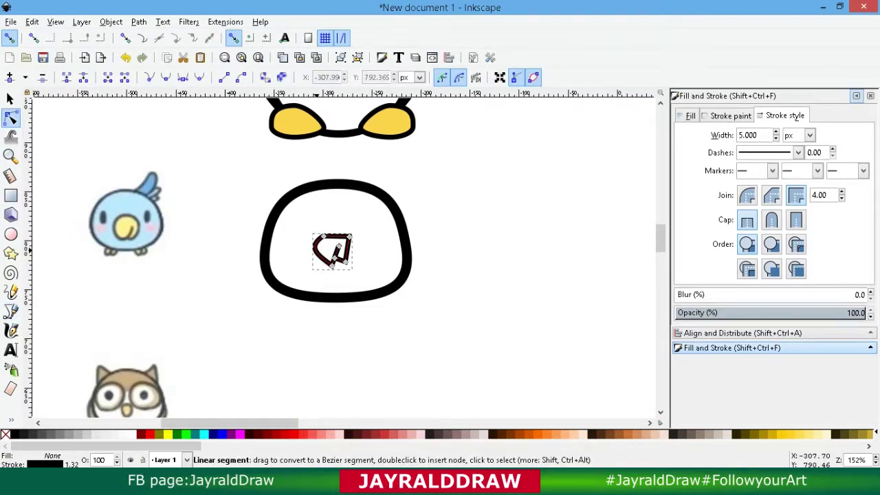
left_click_drag(335, 237, 315, 267)
left_click(350, 237)
scroll(344, 259, "up", 2)
left_click_drag(303, 257, 339, 270)
left_click(323, 252)
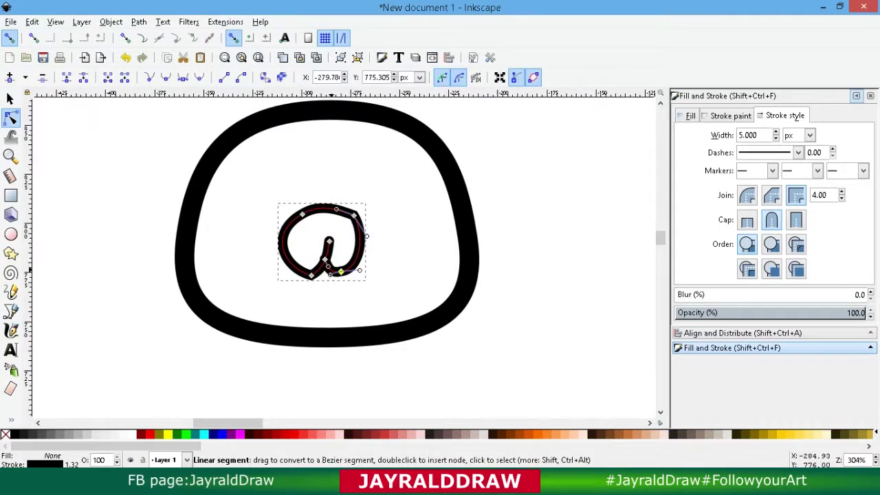
left_click(352, 216)
left_click_drag(366, 236, 326, 232)
key("minus")
key("minus")
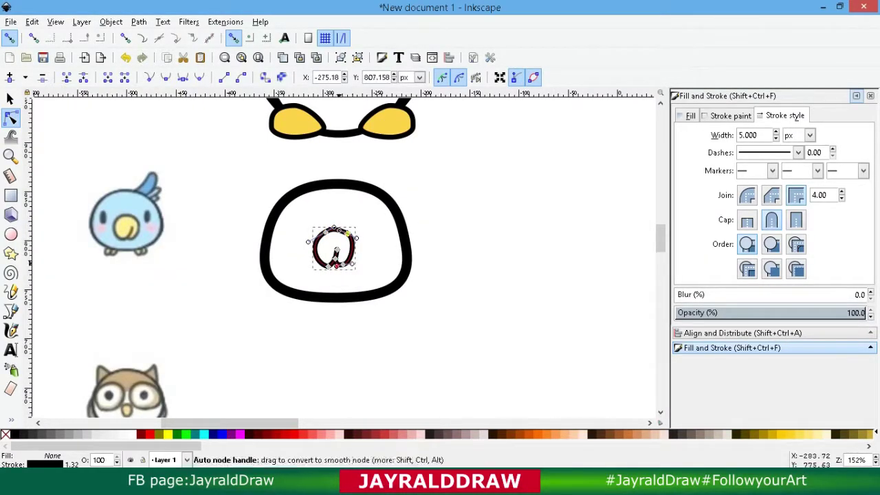
left_click(483, 278)
Fill the beak with the yellow sampled from the reference blue bird's beak.
key("s")
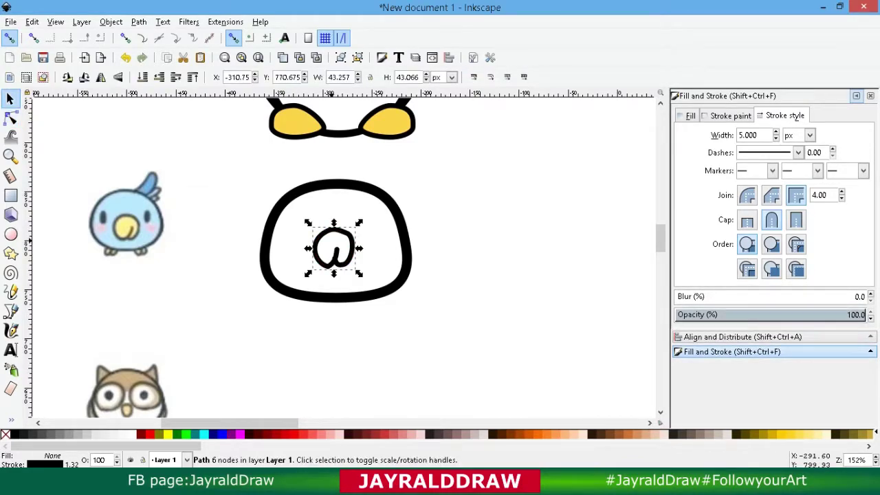
key("d")
left_click(127, 225)
Refine the curves around the beak's outer edge by adjusting its nodes and handles.
key("n")
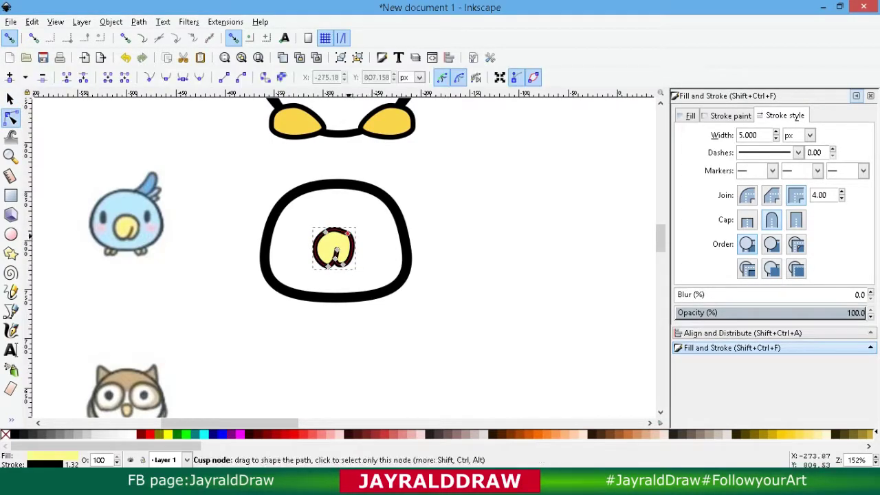
left_click(348, 234)
key("Escape")
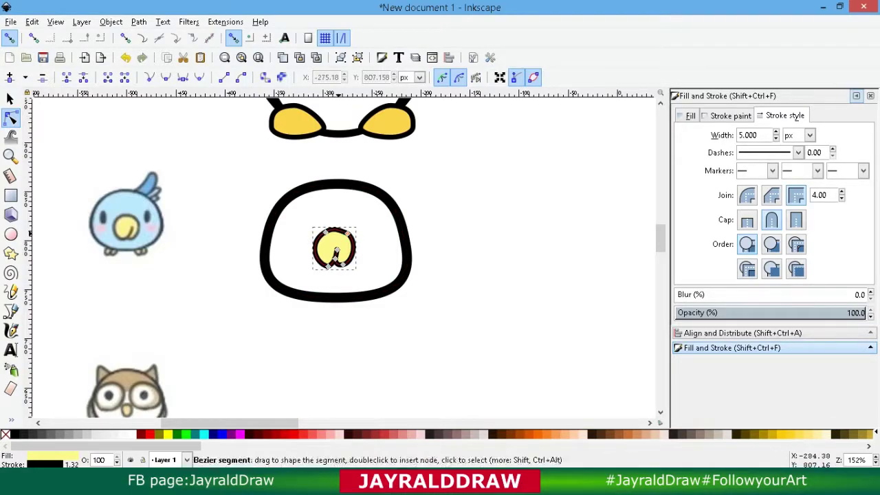
left_click(336, 251)
left_click(455, 230)
left_click(228, 286)
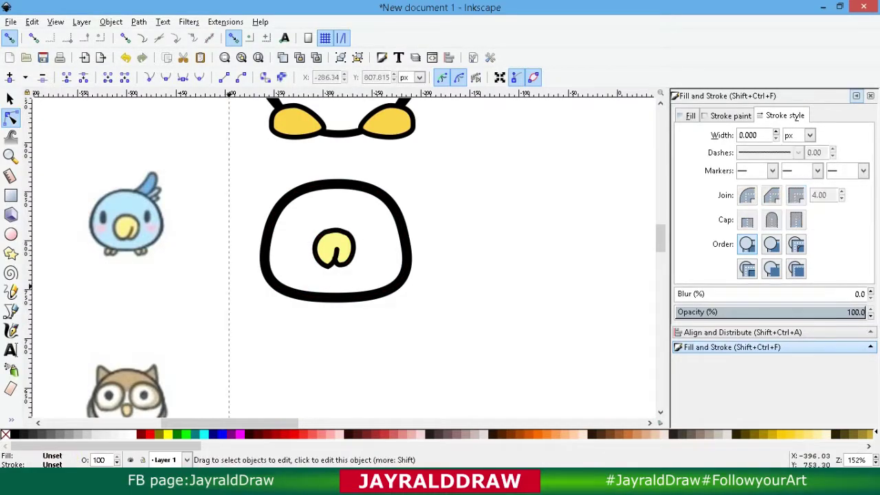
left_click(329, 256)
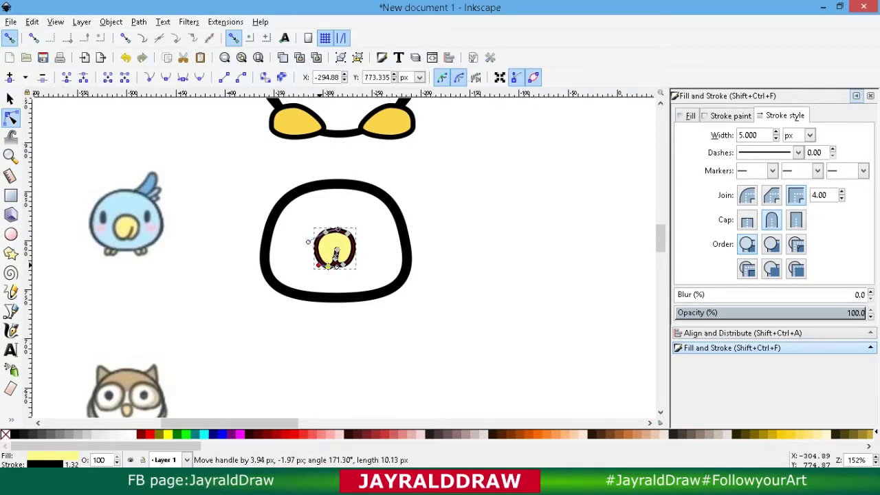
left_click(336, 252)
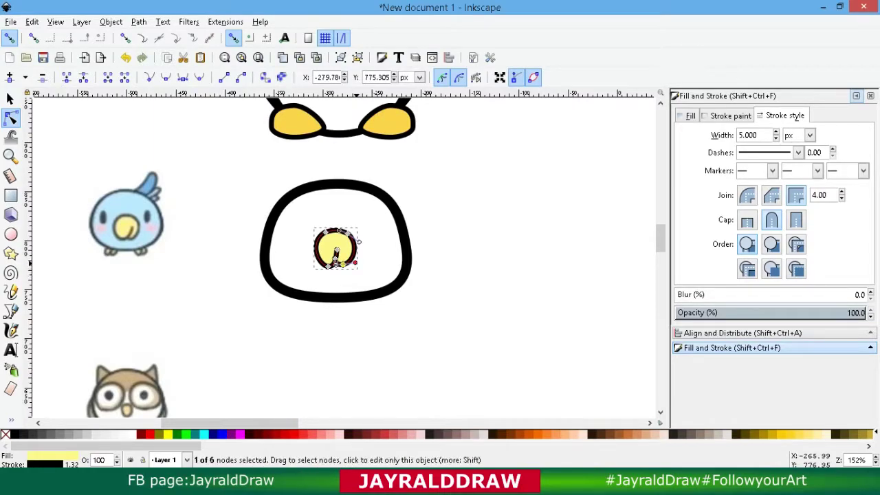
left_click(431, 309)
left_click(431, 309)
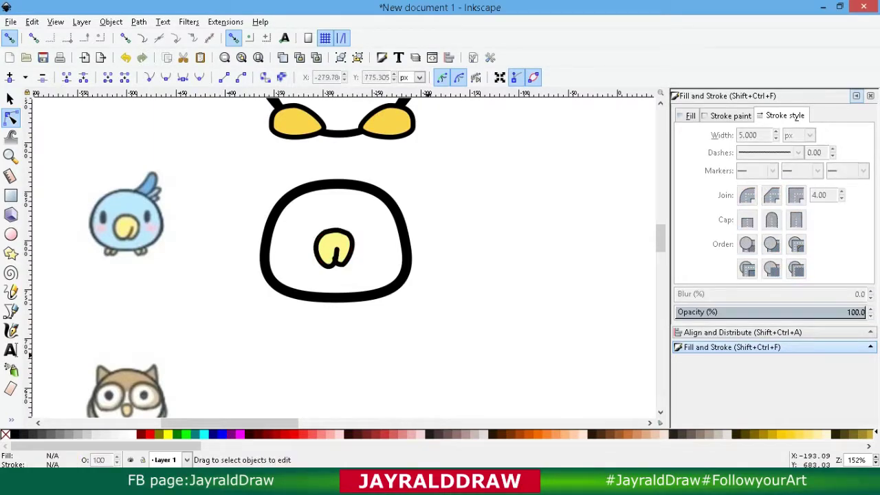
Adjust the lower node of the slit in the beak.
left_click(336, 260)
left_click_drag(335, 259, 336, 257)
left_click(491, 334)
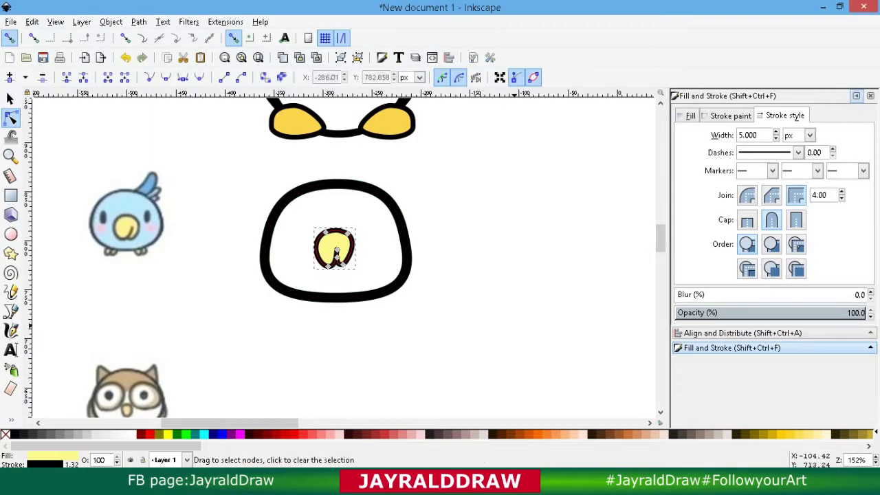
left_click(490, 335)
Draw a solid black oval eye about 18 by 27 px beside the beak and place a matching one opposite.
left_click(11, 235)
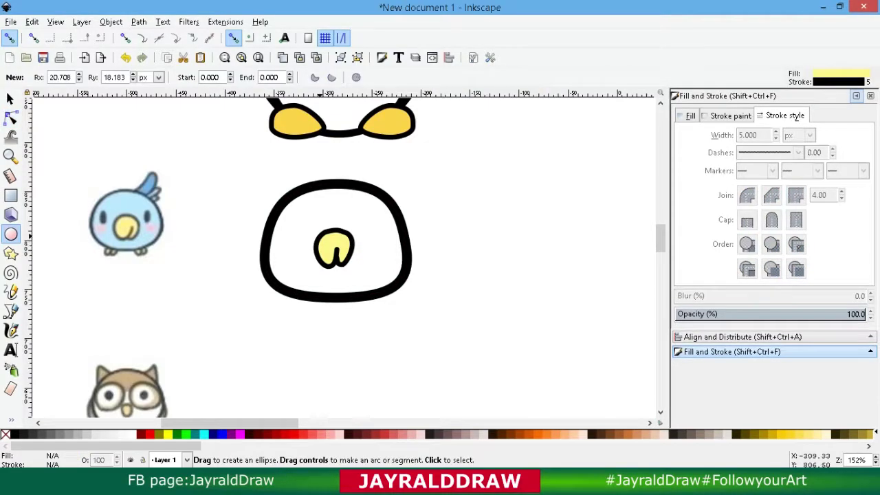
left_click_drag(297, 214, 300, 233)
left_click(16, 434)
left_click(11, 99)
left_click_drag(313, 247, 367, 231)
Make a cheek below the left eye from a duplicate eye rotated 90°, filled salmon pink with no stroke.
key("ctrl+d")
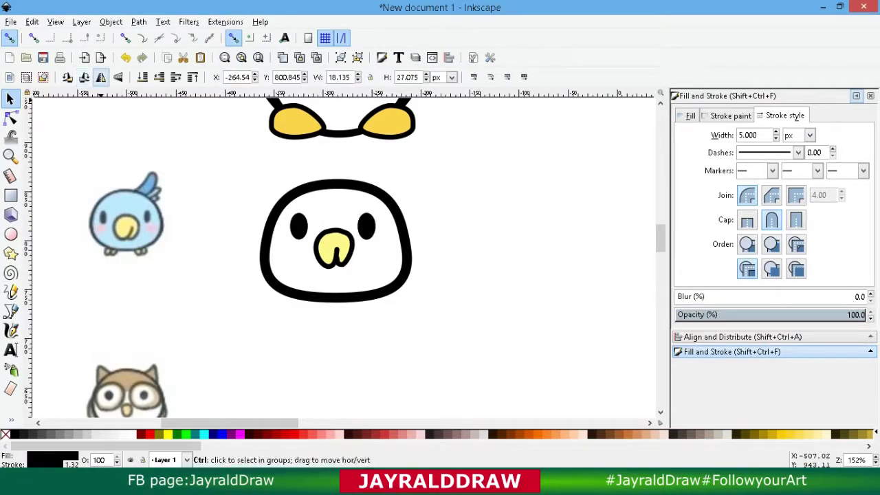
left_click(84, 76)
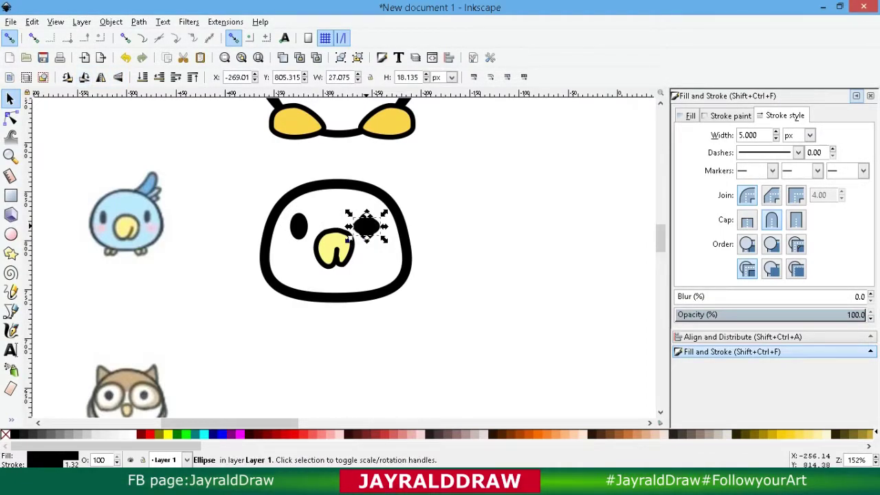
left_click_drag(366, 225, 291, 245)
left_click(320, 434)
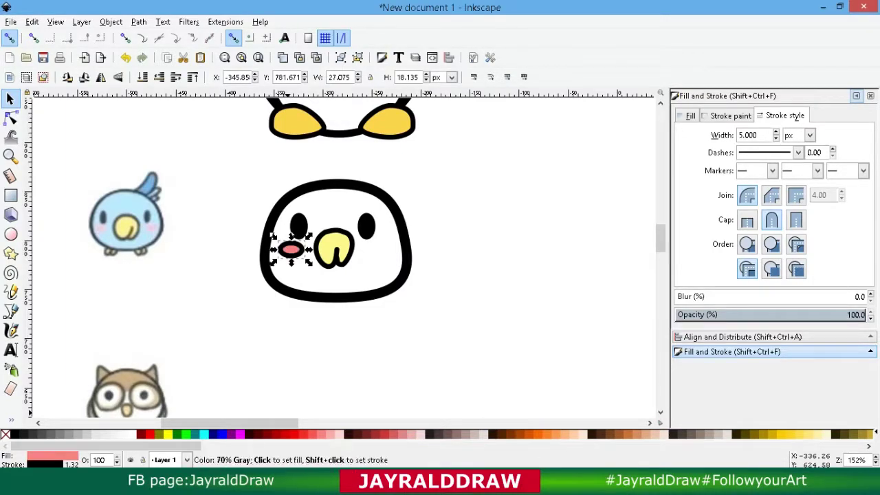
left_click(730, 116)
left_click(688, 138)
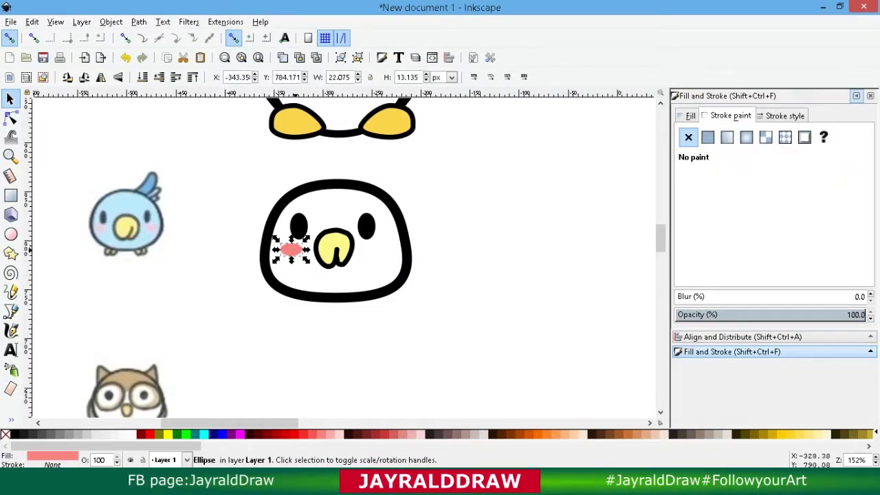
Duplicate the pink cheek and place the copy below the right eye.
key("ctrl+d")
left_click_drag(291, 249, 373, 248)
left_click(438, 258)
Move the body, eyes, beak and cheeks together slightly down and to the right, further from the penguin's feet.
scroll(442, 330, "up", 1)
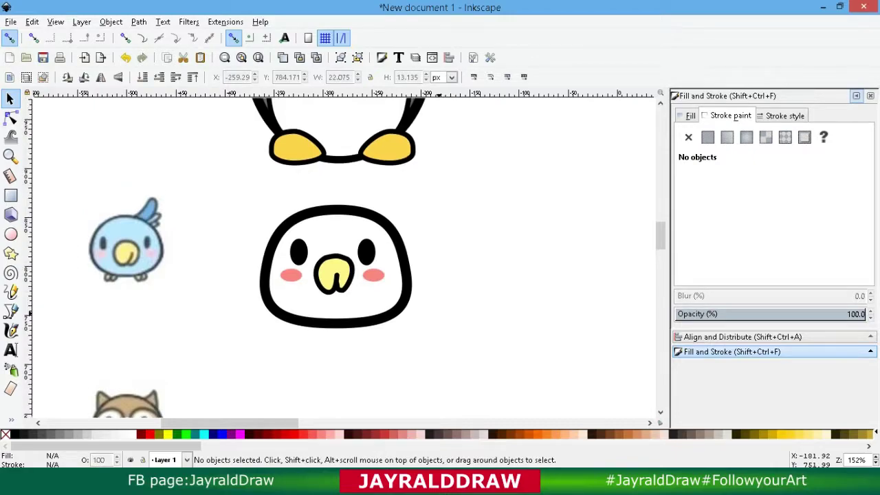
left_click_drag(455, 362, 195, 184)
left_click_drag(358, 321, 369, 338)
key("Escape")
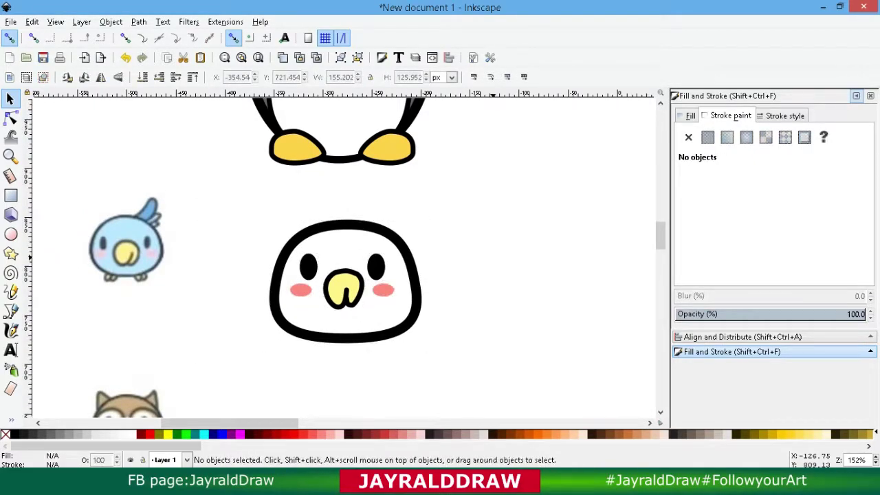
Draw a closed curved crest feather rising from the head's upper right edge, with a 5 px stroke.
key("b")
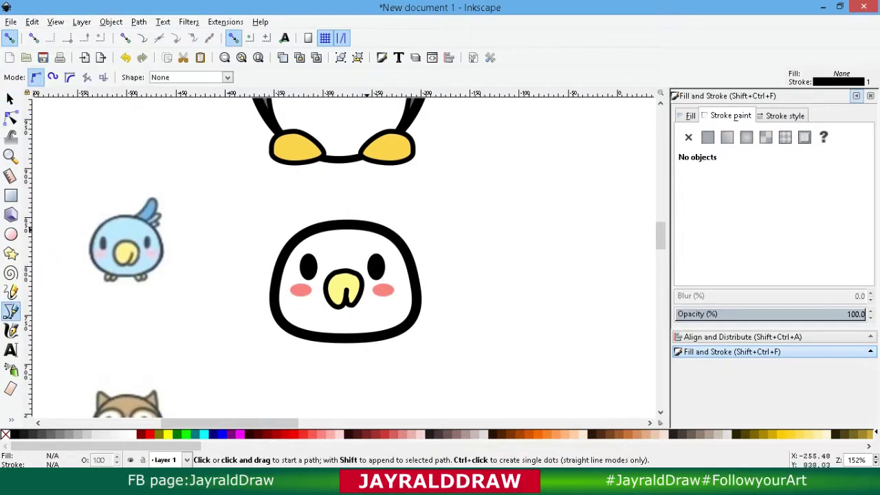
left_click(365, 224)
mouse_move(392, 206)
left_mouse_down()
mouse_move(399, 196)
mouse_move(411, 201)
mouse_move(399, 220)
left_mouse_up()
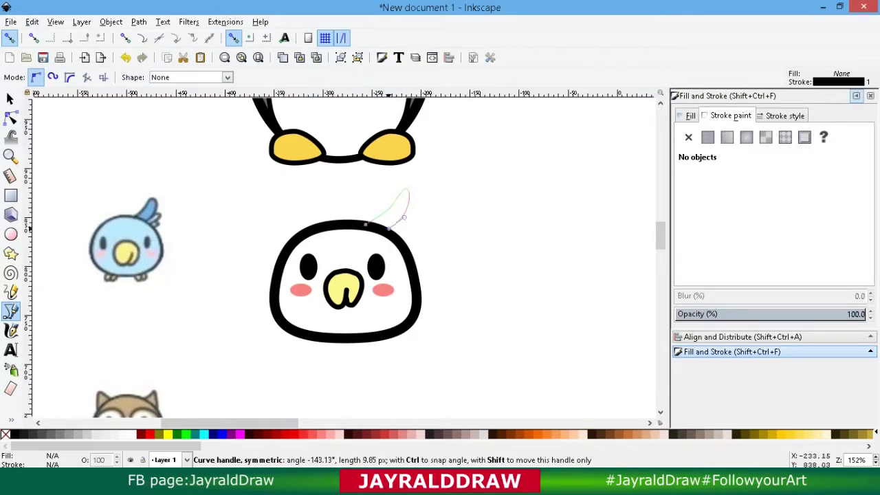
left_click(365, 224)
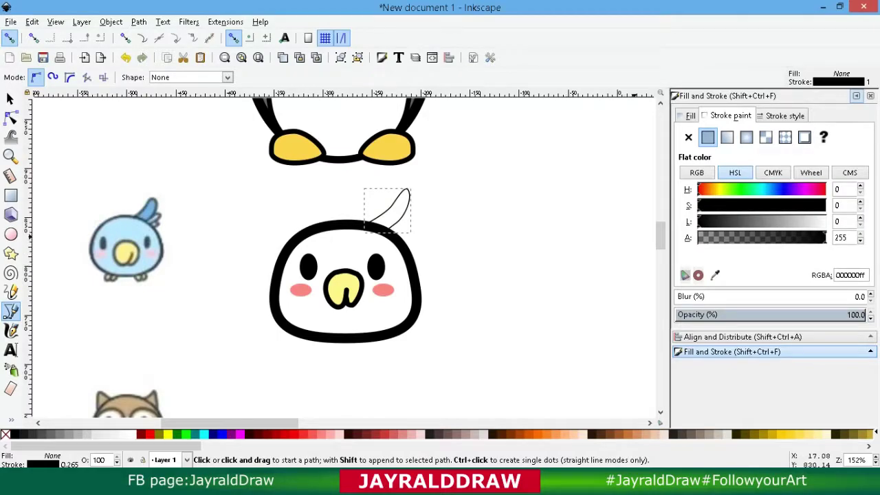
left_click(784, 116)
type("5")
key("Return")
Fill the crest feather with the flat blue 5599ff.
left_click(689, 116)
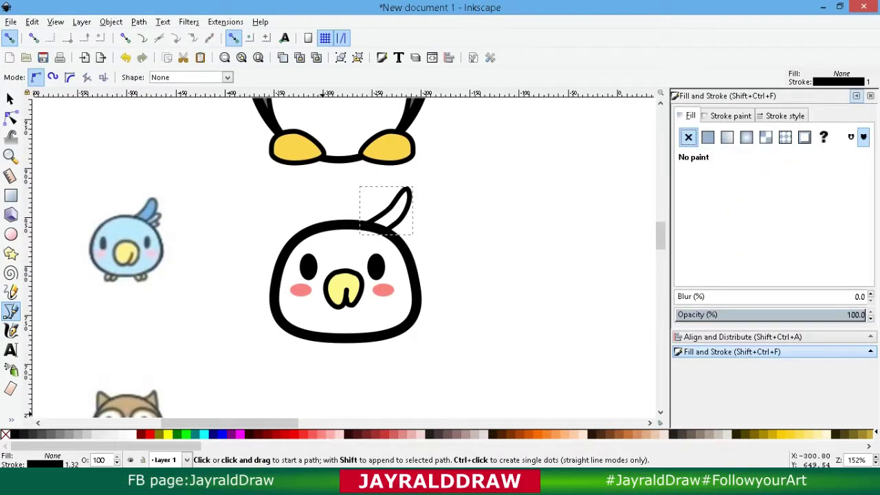
scroll(537, 434, "down", 10)
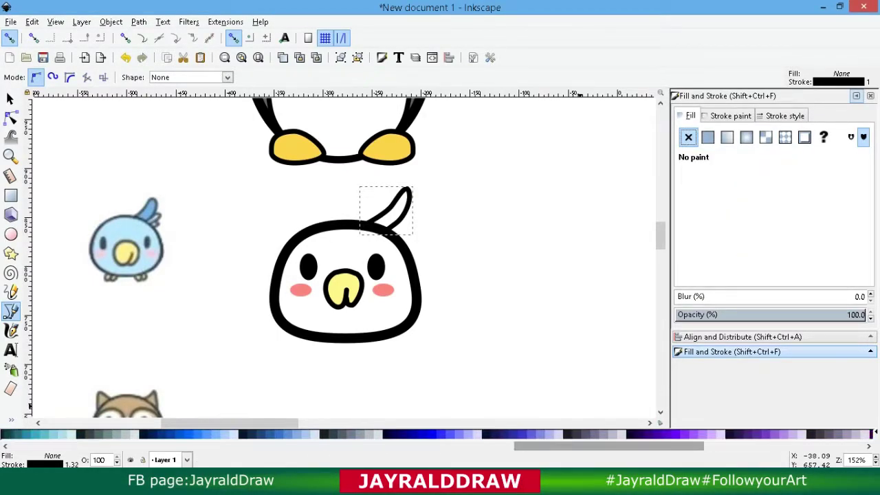
left_click(538, 434)
left_click(403, 434)
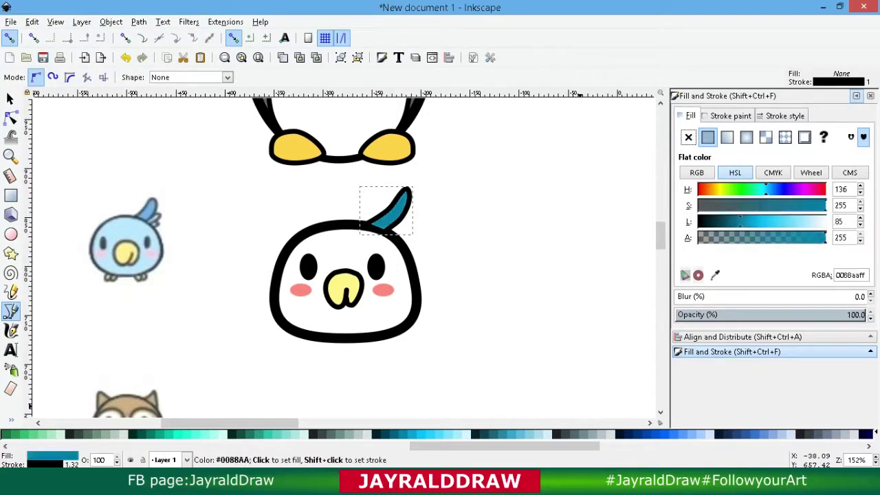
left_click(420, 434)
left_click(411, 434)
left_click(661, 435)
left_click(679, 434)
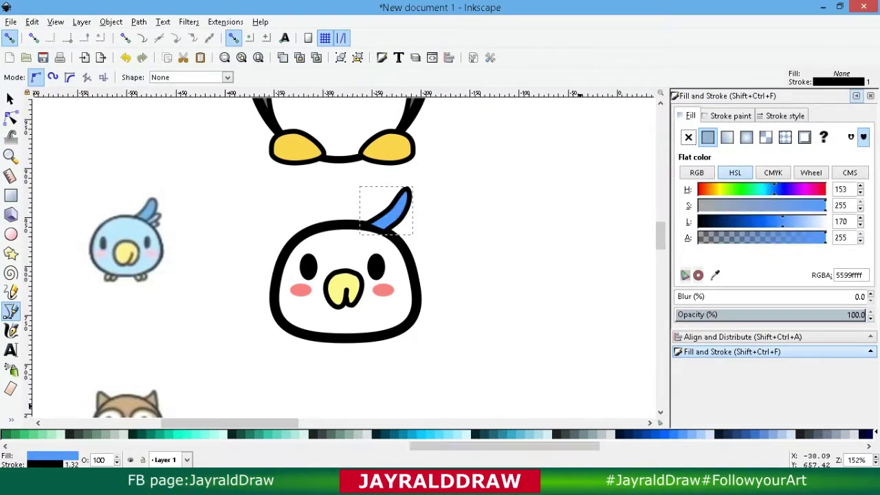
Refill the crest feather with 37abc8 and place smaller copies beside it along the head's upper right edge.
left_click(509, 434)
left_click(11, 99)
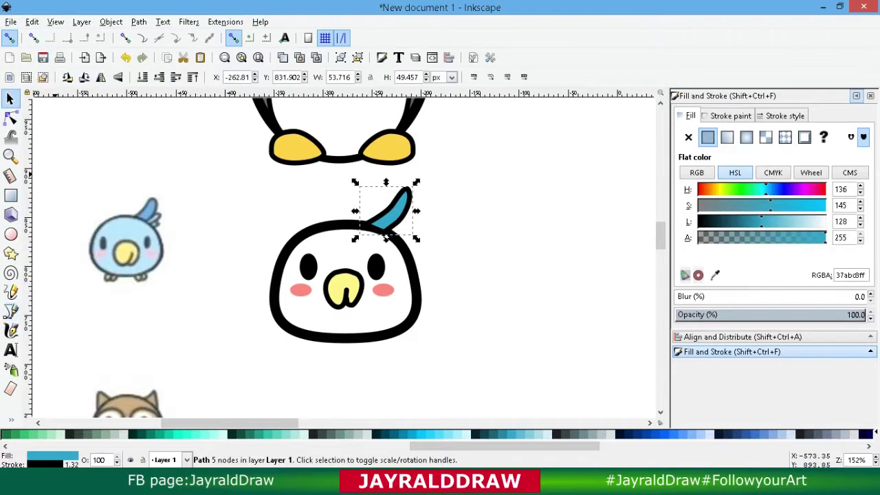
left_click_drag(402, 220, 421, 228)
left_click_drag(435, 191, 424, 242)
Lighten the outermost crest feather's blue fill, shrink it and tuck it closer to the head.
left_click(520, 435)
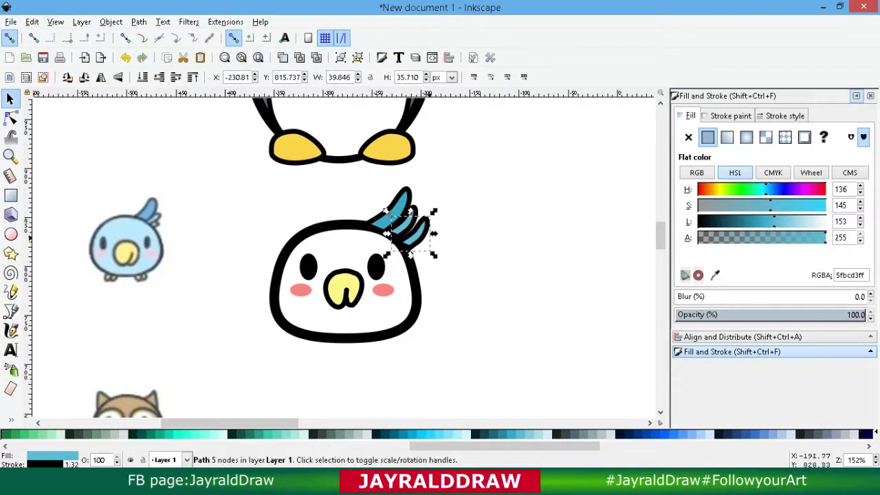
left_click_drag(435, 212, 431, 222)
left_click_drag(414, 240, 412, 234)
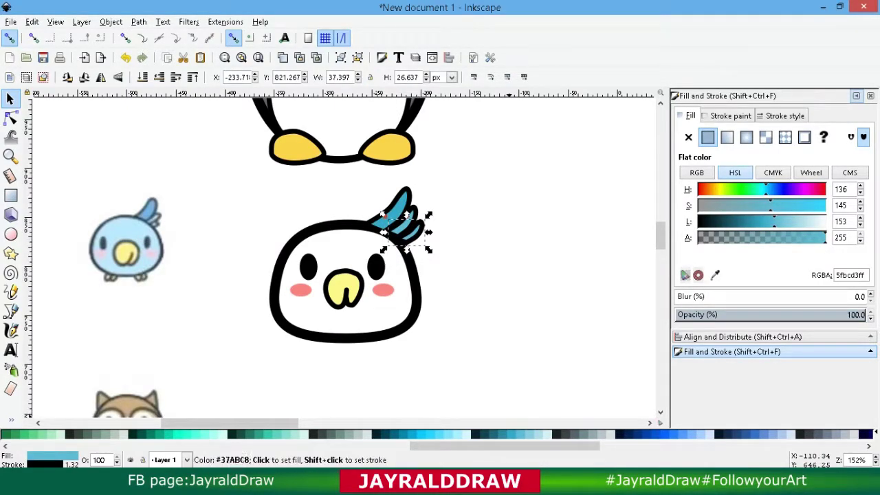
left_click(531, 434)
Fill the bird's body outline with the pale blue d5f6ff.
left_click(404, 302)
left_click(415, 302)
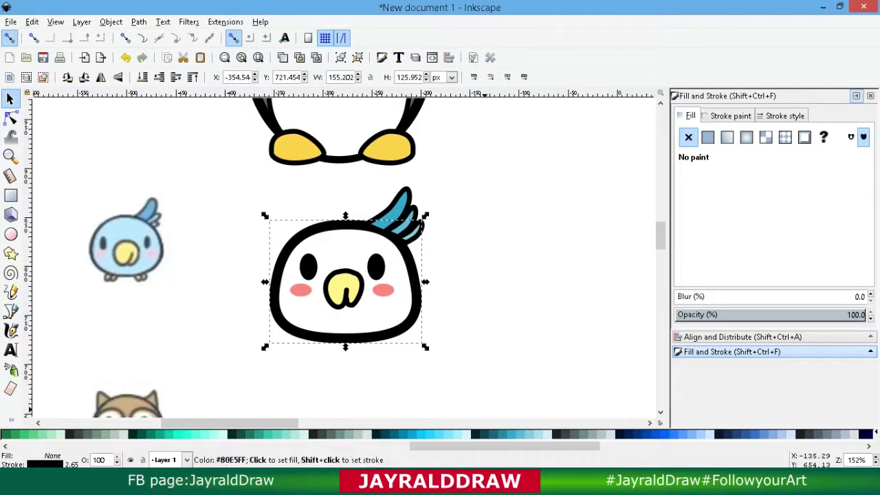
left_click(449, 435)
left_click(466, 434)
left_click(486, 301)
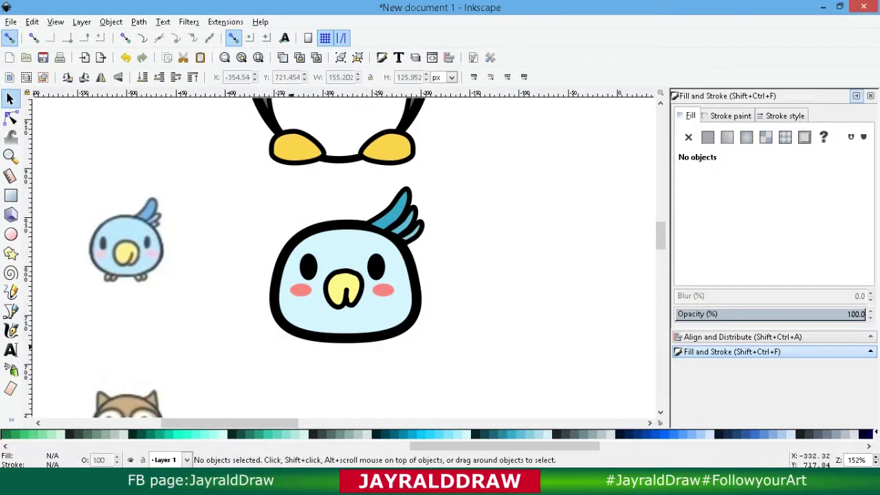
Draw a small vertical toe ellipse below the body's lower left and fill it with the beak's yellow.
key("e")
left_click_drag(261, 344, 279, 371)
key("d")
left_click(352, 281)
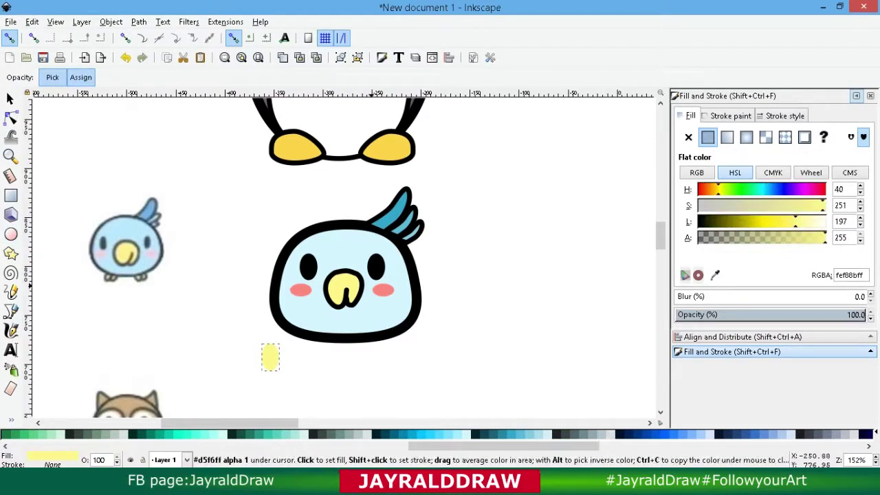
Give the toe ellipse a flat black stroke 5 px wide.
left_click(729, 116)
left_click(708, 138)
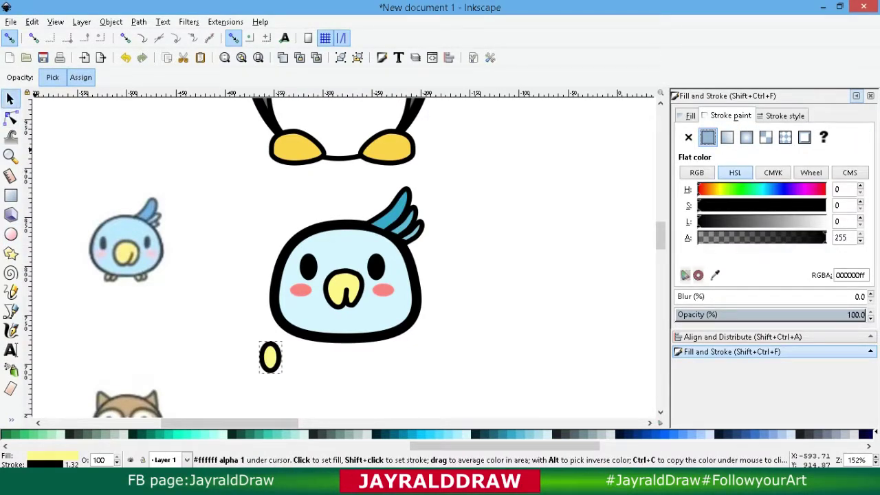
left_click(9, 99)
left_click(276, 364)
left_click(785, 115)
left_click(758, 136)
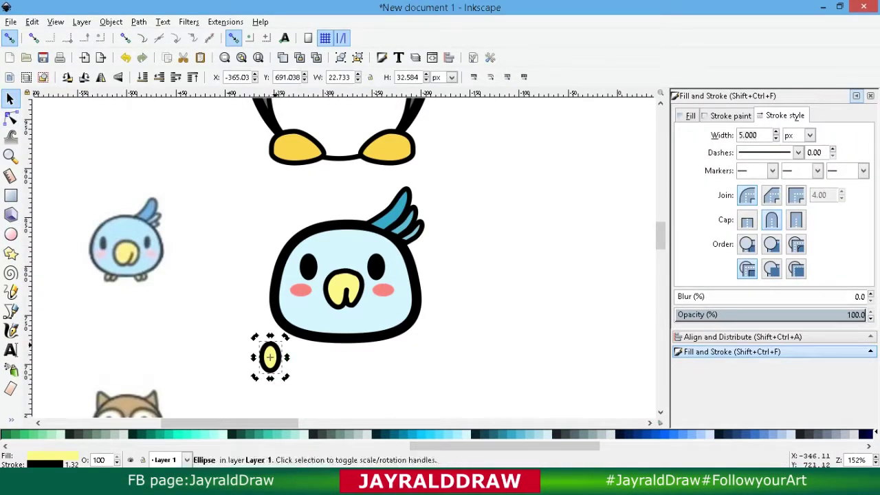
Build two grouped two-toed feet from tilted copies of the toe ellipse and place them under the body.
left_click_drag(285, 337, 333, 328)
key("ctrl+d")
left_click(326, 338)
left_click_drag(320, 344, 371, 344)
left_click(296, 350)
left_click(321, 344)
left_click(341, 57)
left_click(518, 275)
Draw a circle about 136 px across below the blue bird and fill it with the reference owl's brown.
scroll(343, 257, "down", 3)
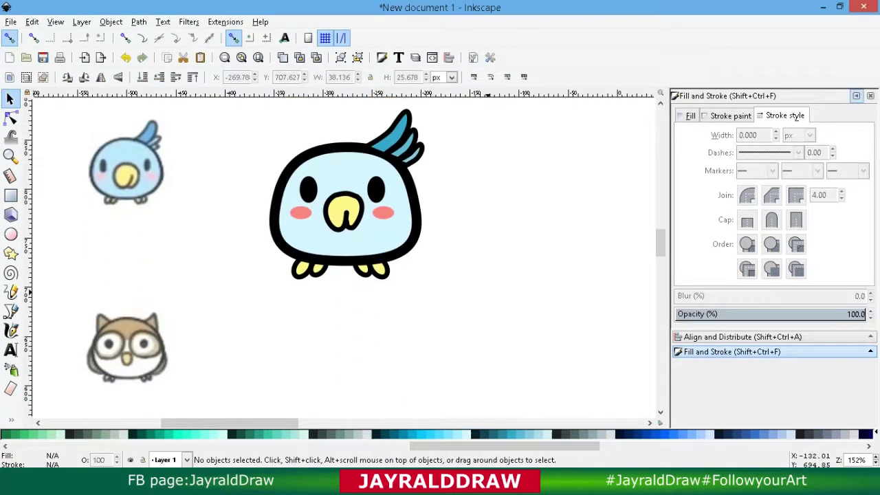
key("minus")
mouse_move(275, 423)
left_mouse_down()
mouse_move(191, 424)
mouse_move(233, 423)
left_mouse_up()
scroll(343, 257, "left", 2)
key("e")
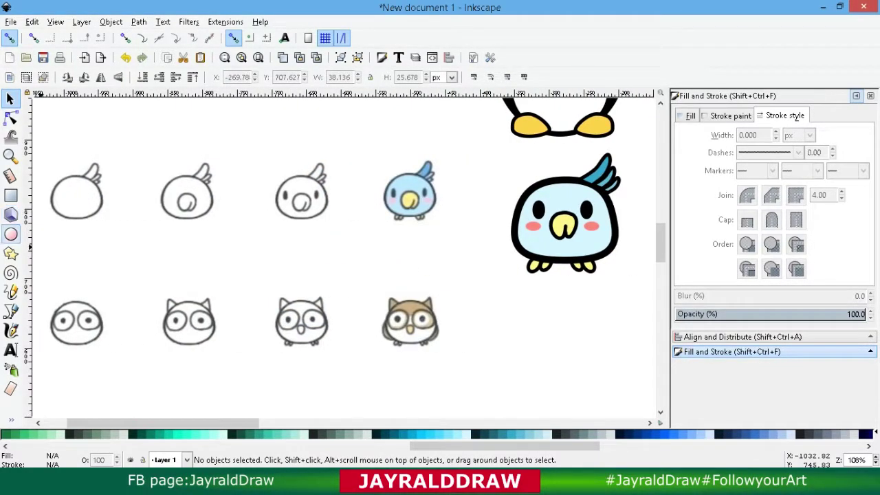
left_click_drag(523, 343, 573, 392)
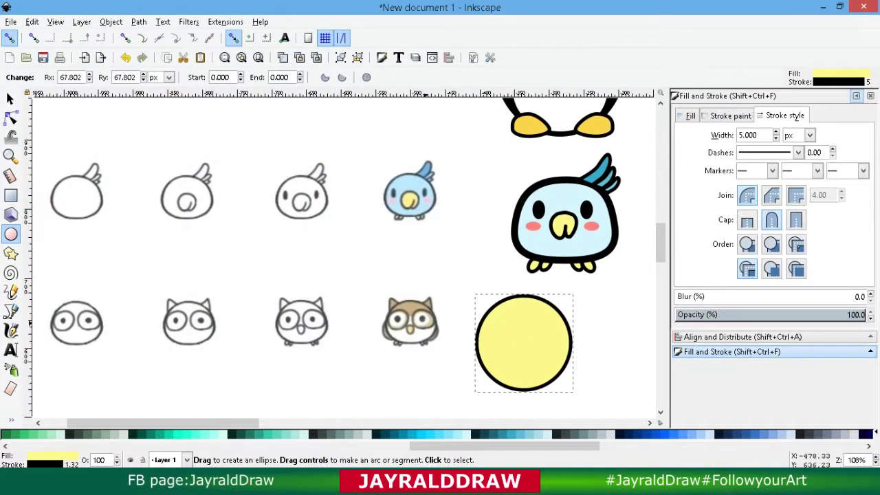
key("d")
left_click(422, 326)
key("s")
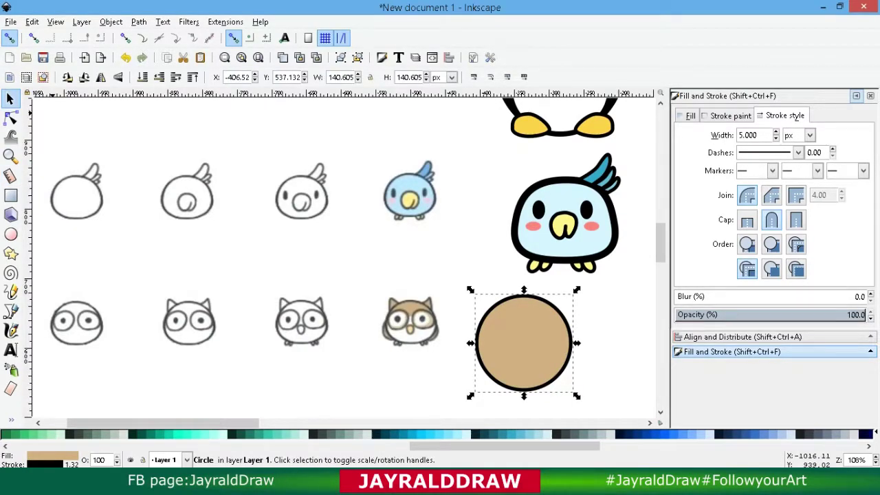
Convert the brown circle to a path, flatten its underside slightly and move it beneath the blue bird.
left_click(138, 21)
left_click(170, 37)
left_click(10, 117)
left_click_drag(523, 390, 523, 381)
key("s")
left_click_drag(536, 338, 569, 344)
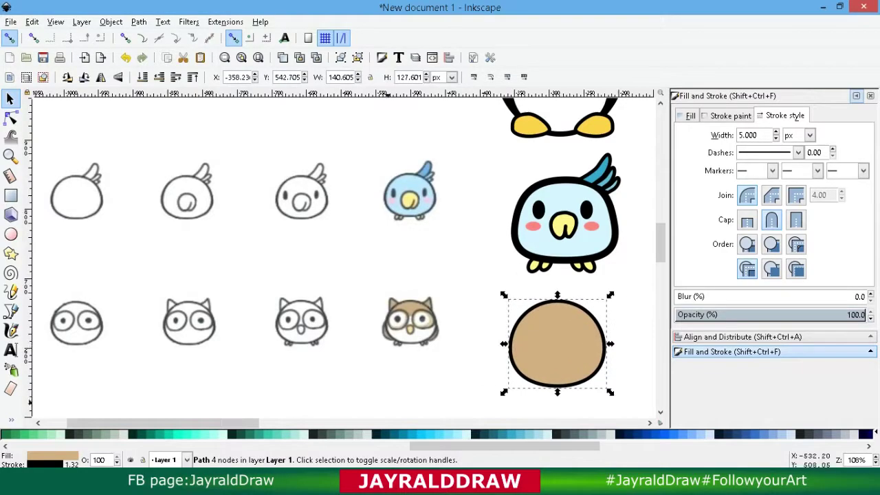
Draw an eye circle about 59 px across on the owl's upper left and fill it with white.
left_click_drag(251, 422, 280, 422)
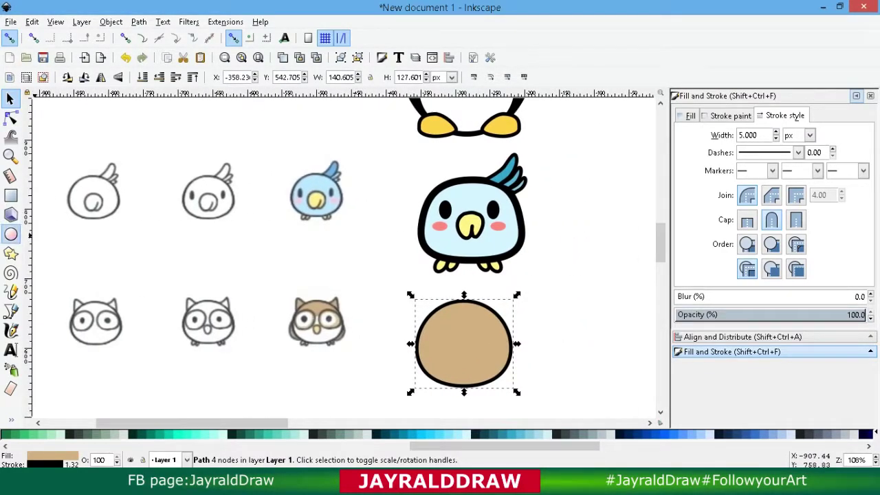
left_click(10, 234)
left_click_drag(421, 309, 467, 354)
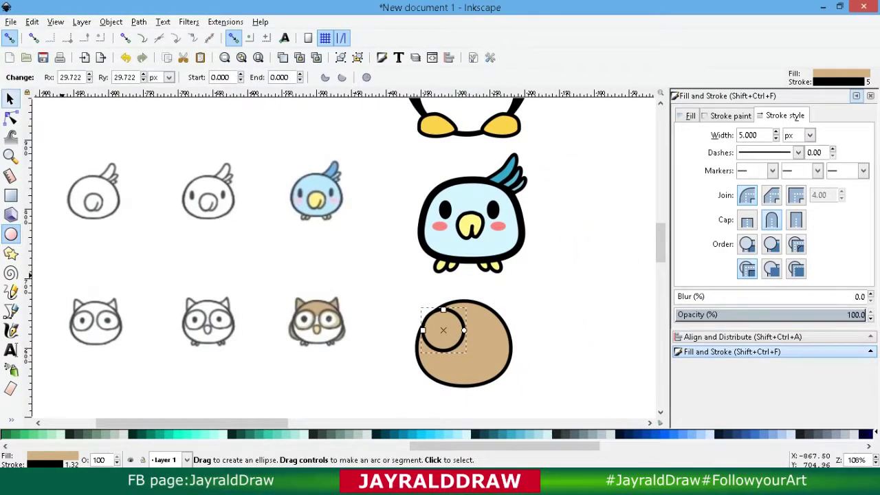
left_click(10, 98)
scroll(309, 433, "up", 5)
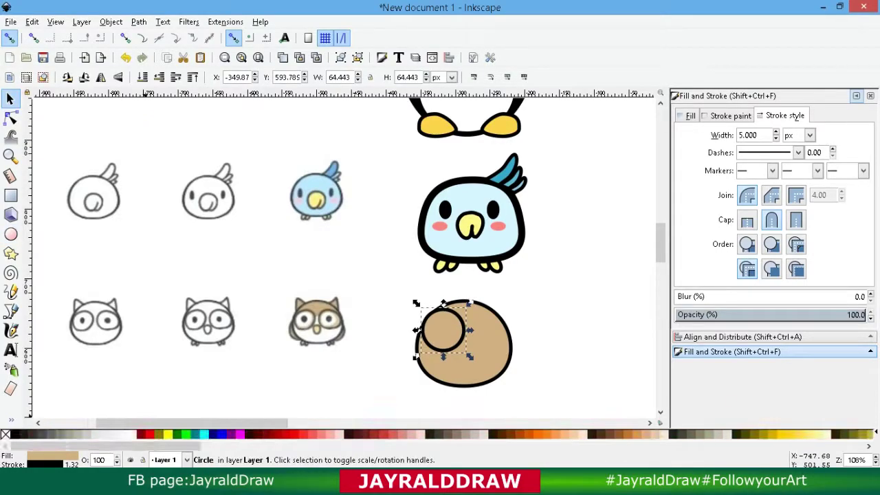
left_click(132, 433)
Convert the white eye circle to a path and bulge its lower right edge outward.
key("ctrl+shift+c")
key("F2")
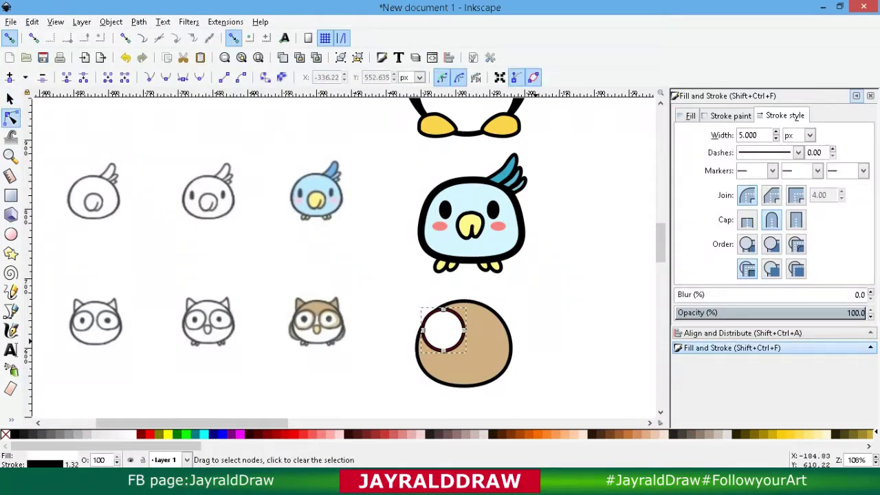
left_click_drag(426, 317, 422, 313)
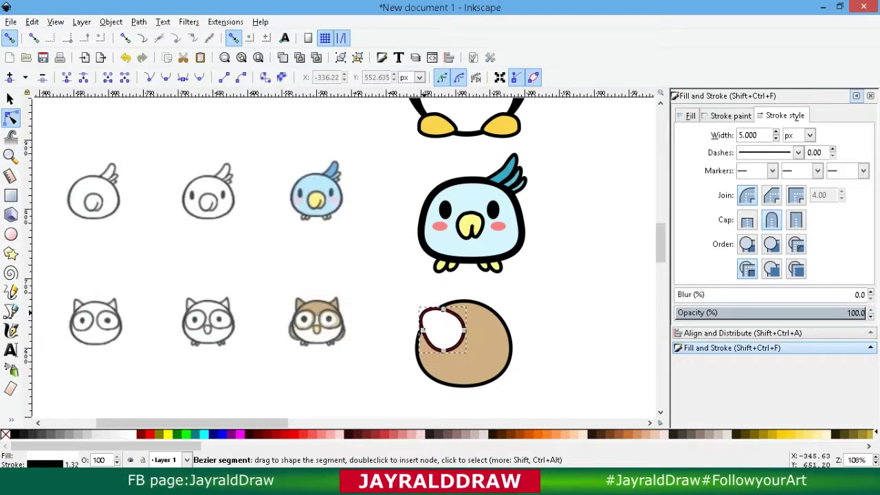
key("ctrl+z")
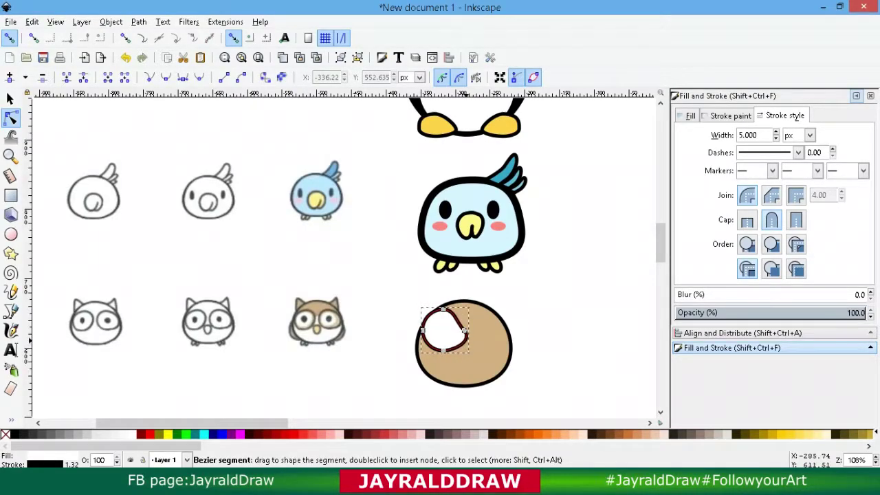
Move the white eye to the owl's right side, scale it to about 58 × 55 px and save the document.
left_click_drag(468, 331, 484, 337)
key("s")
left_click_drag(508, 310, 501, 318)
left_click_drag(491, 356, 500, 352)
key("ctrl+s")
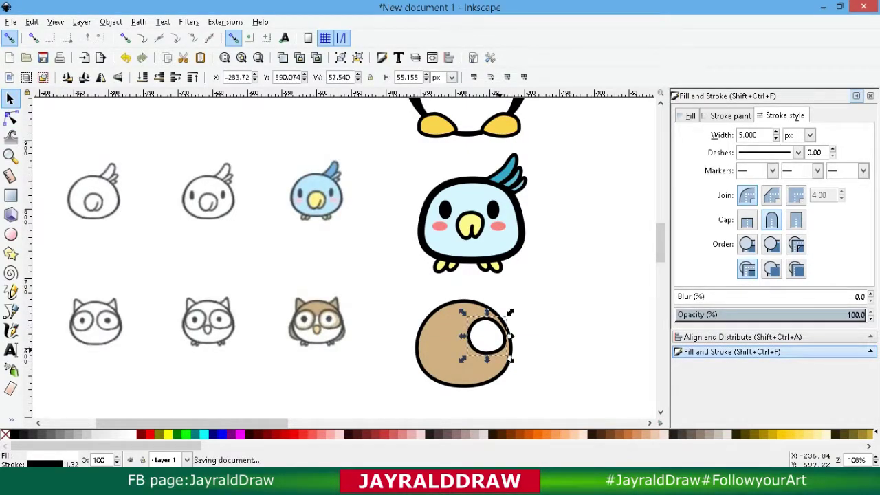
Draw a pupil circle about 20 px across beside the owl and fill it with black.
key("Escape")
key("e")
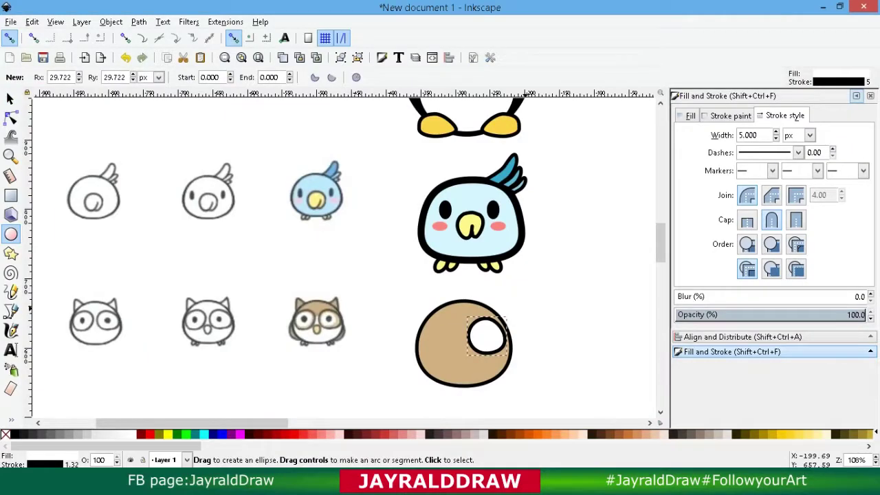
left_click(11, 99)
left_click(548, 299)
left_click(11, 234)
left_click_drag(547, 289, 561, 303)
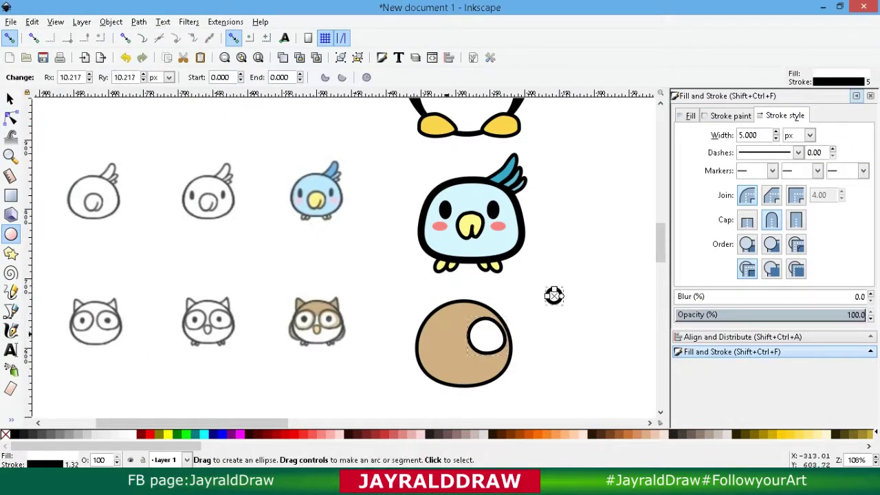
left_click(15, 434)
key("s")
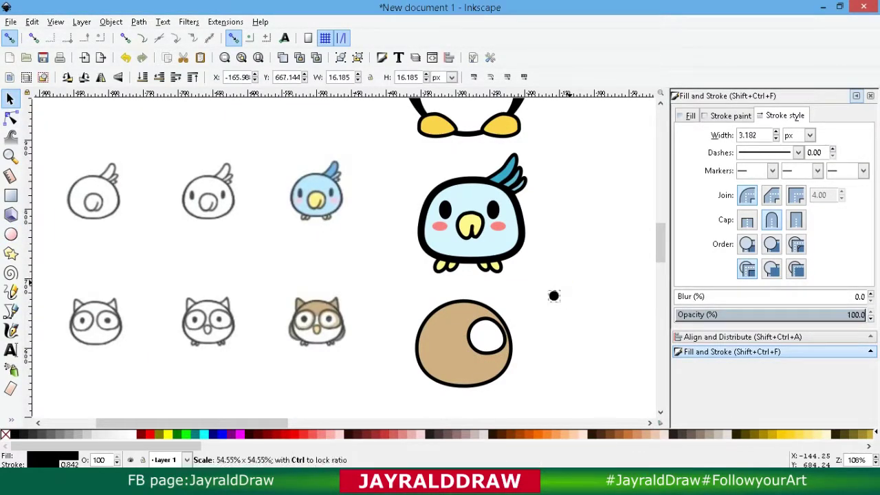
Place the black pupil, scaled to about 18 px, in the centre of the white eye and group the two.
left_click_drag(553, 295, 487, 335)
left_click(499, 324, "shift")
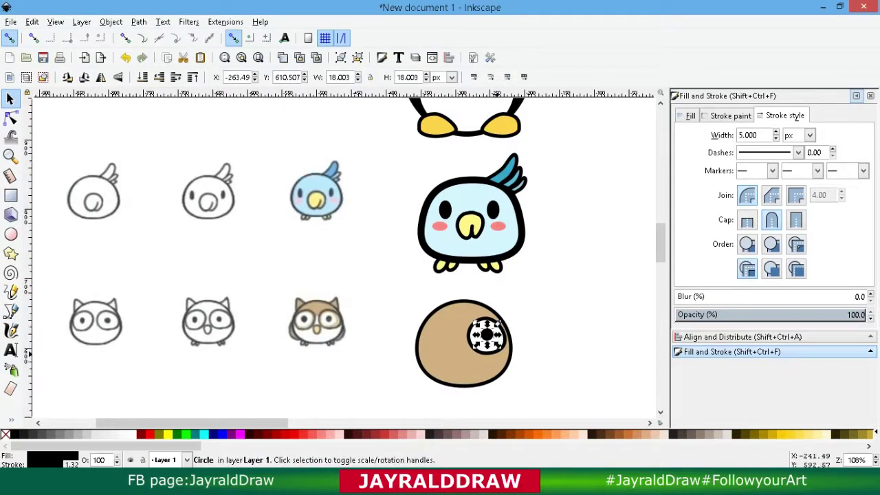
key("ctrl+g")
Duplicate the eye group onto the owl's left side, mirror the copy horizontally and shift the right eye slightly outward.
key("ctrl+d")
left_click_drag(473, 323, 424, 330)
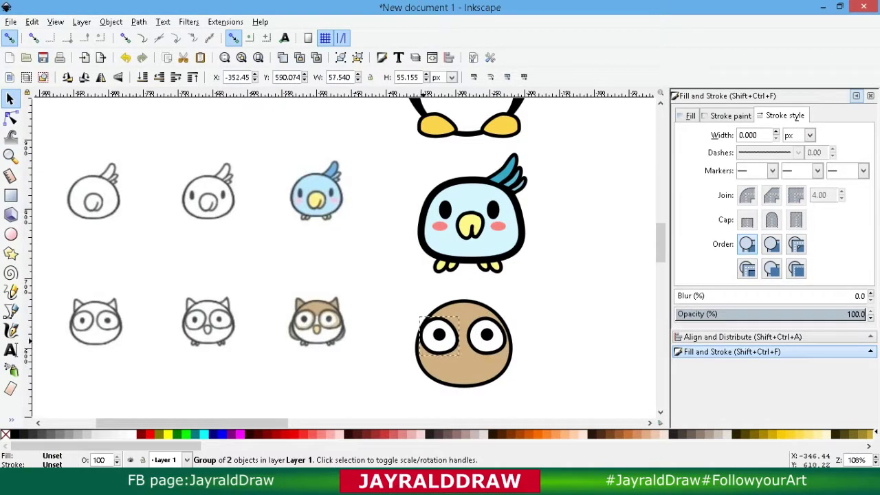
left_click(100, 76)
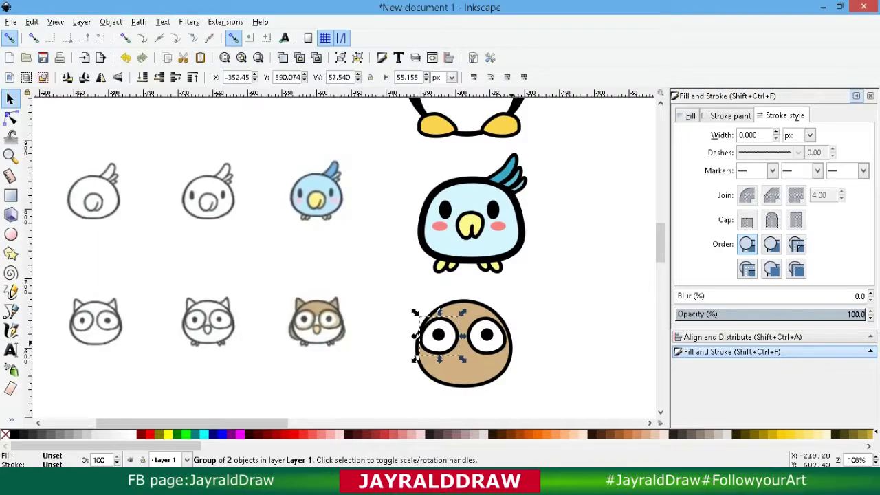
left_click_drag(495, 348, 498, 348)
left_click(572, 329)
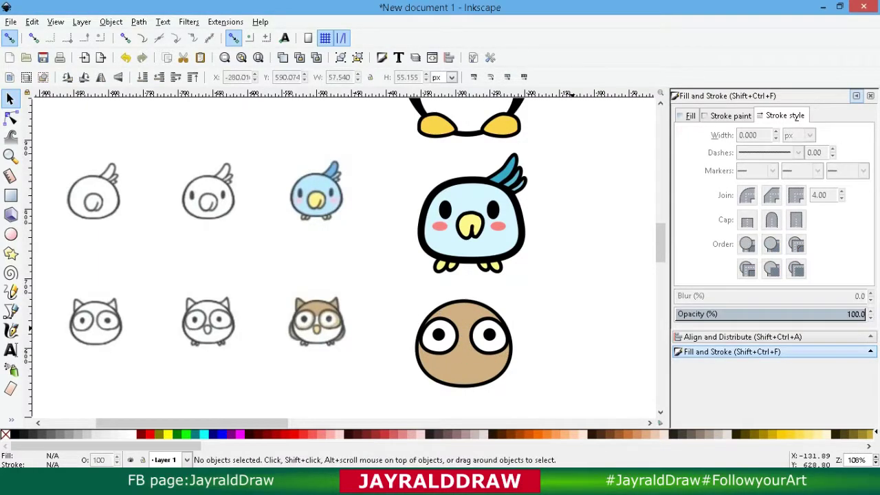
Draw a vertical beak ellipse about 21 × 46 px beside the owl and fill it with the reference beak's colour ecd8ad.
key("e")
left_click_drag(529, 280, 546, 312)
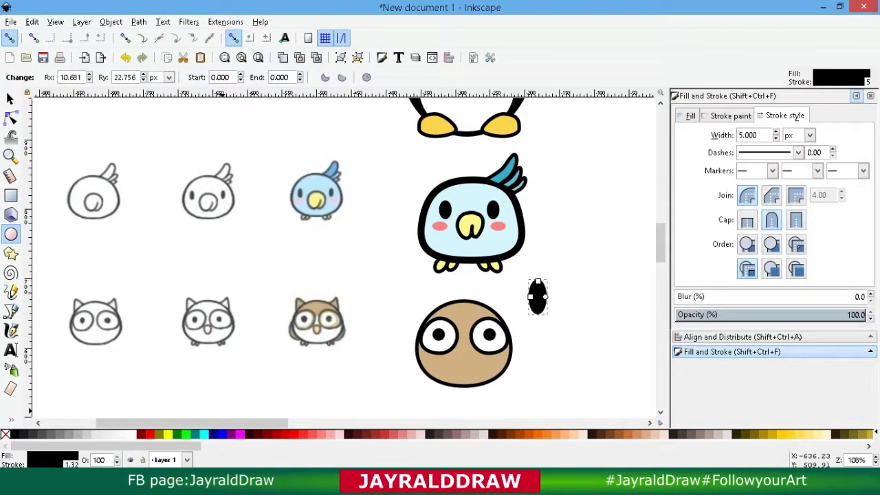
key("d")
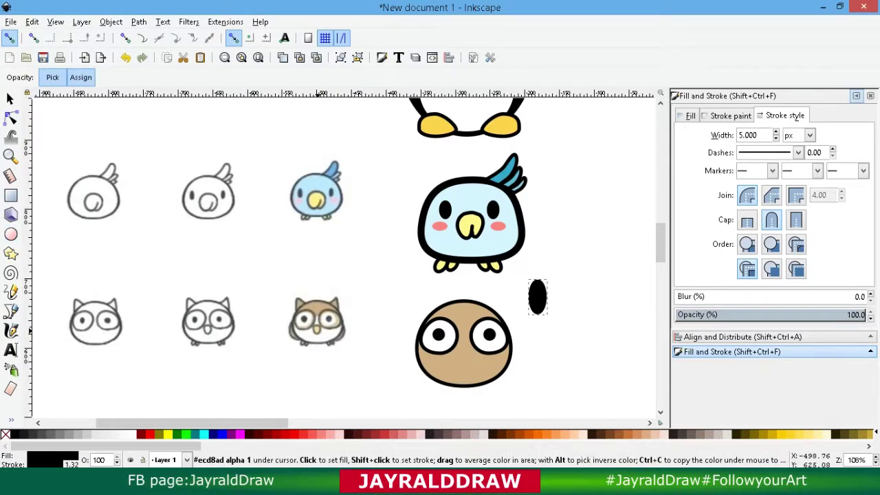
left_click(317, 329)
Convert the beak ellipse to a path, reshape it to about 26 × 44 px and place it between and below the eyes.
left_click(11, 117)
left_click(139, 22)
left_click(169, 38)
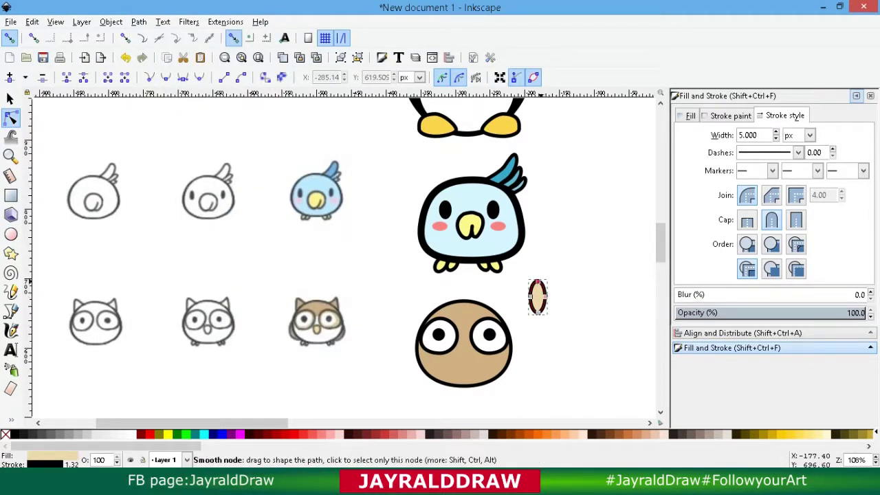
mouse_move(535, 284)
left_mouse_down()
mouse_move(461, 368)
mouse_move(466, 361)
left_mouse_up()
key("s")
left_click(565, 297)
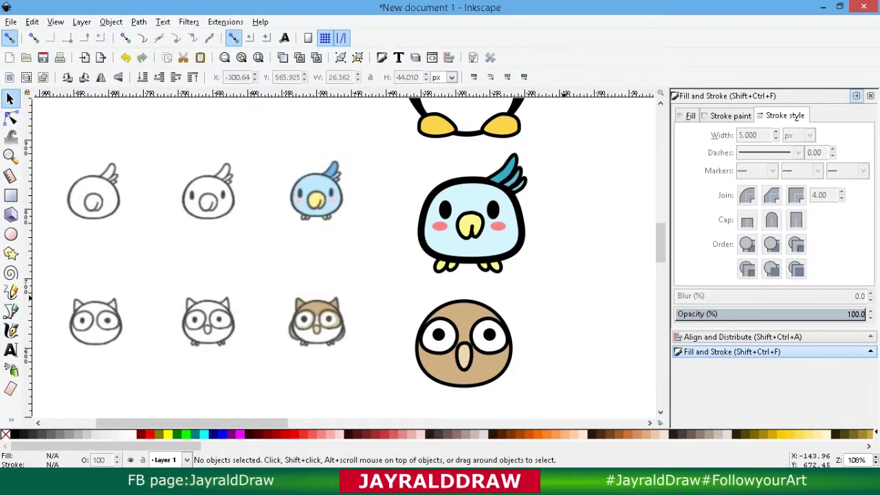
Duplicate the blue bird's yellow feet and place the copies under the owl's body.
left_click(449, 266)
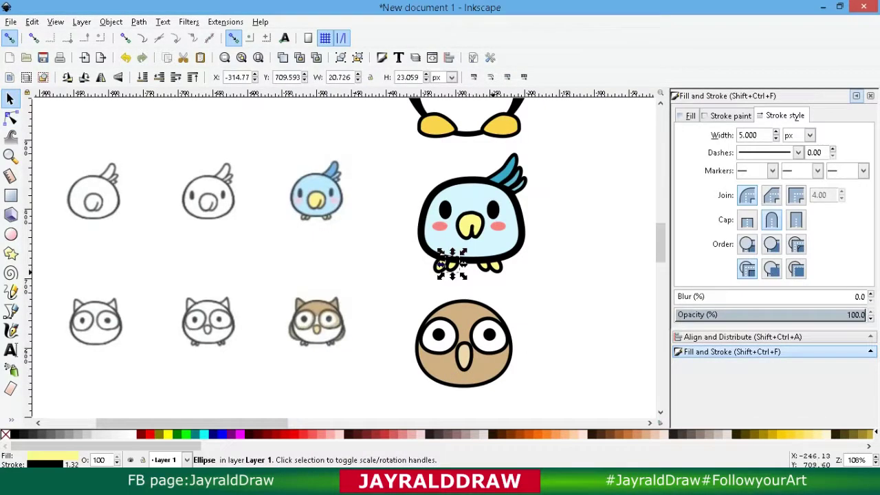
left_click(490, 261)
left_click(494, 267)
key("ctrl+d")
left_click_drag(492, 266, 442, 386)
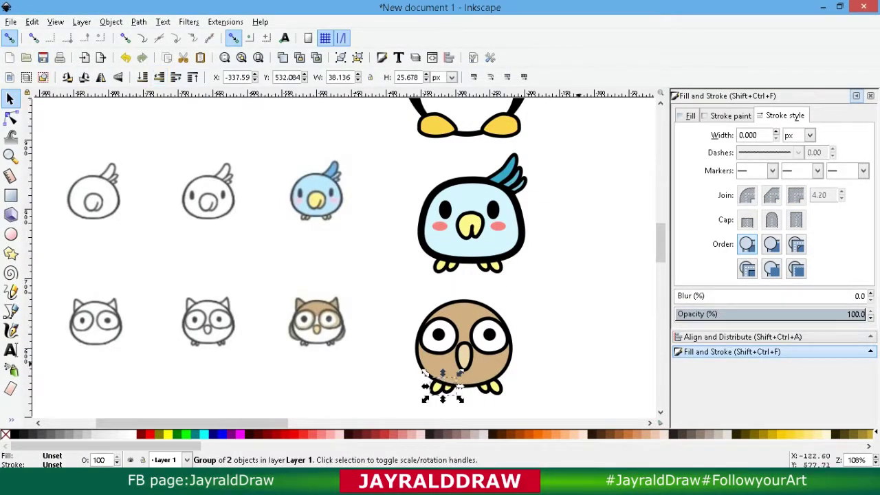
Move the owl's left foot slightly outward to balance it with the right foot.
left_click(528, 386)
left_click(436, 383)
left_click(433, 389)
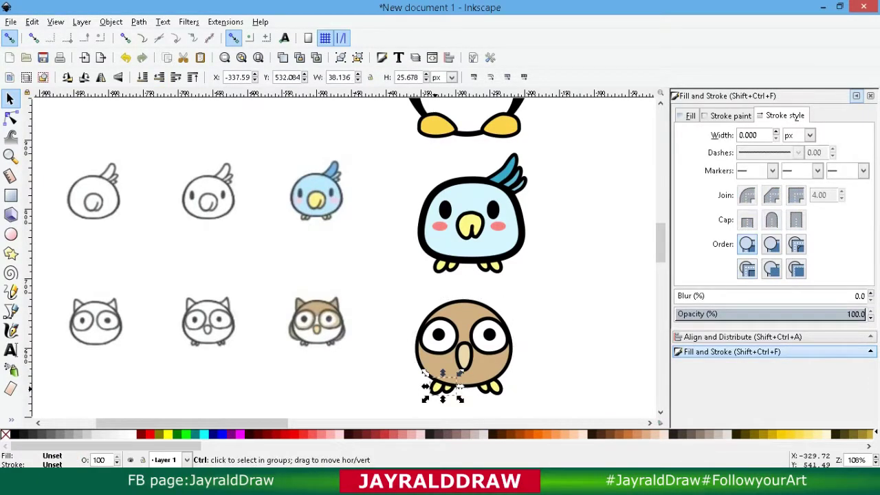
left_click_drag(433, 389, 427, 389)
key("Escape")
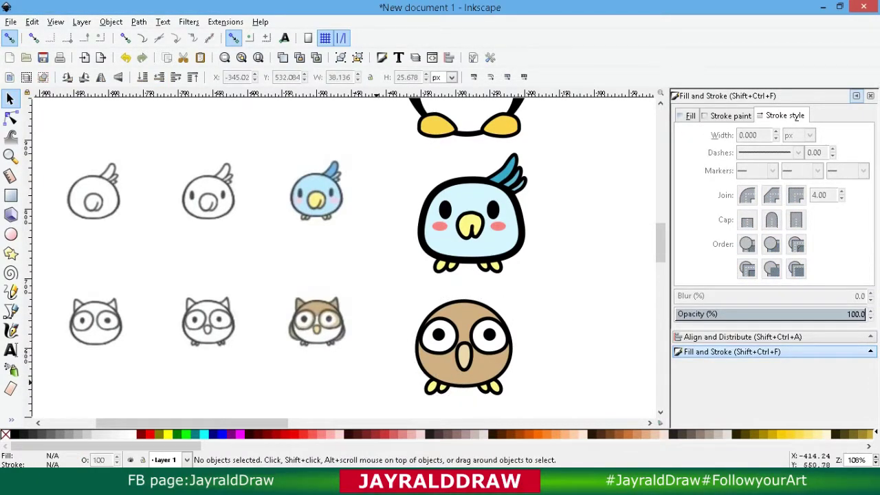
Draw a horizontal ellipse about 173 × 58 px across the owl's lower body and lower it behind the body.
left_click(429, 368)
left_click(371, 354)
left_click(10, 234)
mouse_move(403, 344)
left_mouse_down()
mouse_move(486, 384)
mouse_move(523, 386)
left_mouse_up()
left_click(10, 98)
left_click(158, 77)
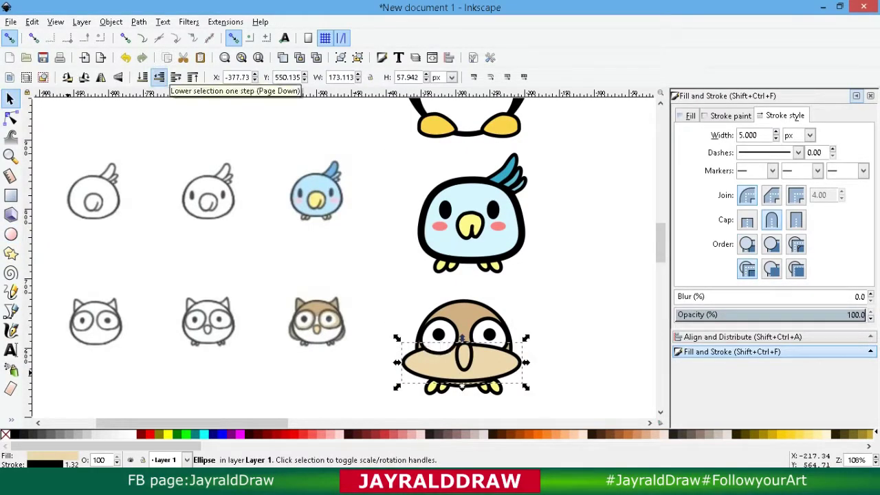
left_click(159, 77)
Convert the wide ellipse to a path and reshape its nodes into side wings, about 159 × 95 px overall.
left_click(138, 21)
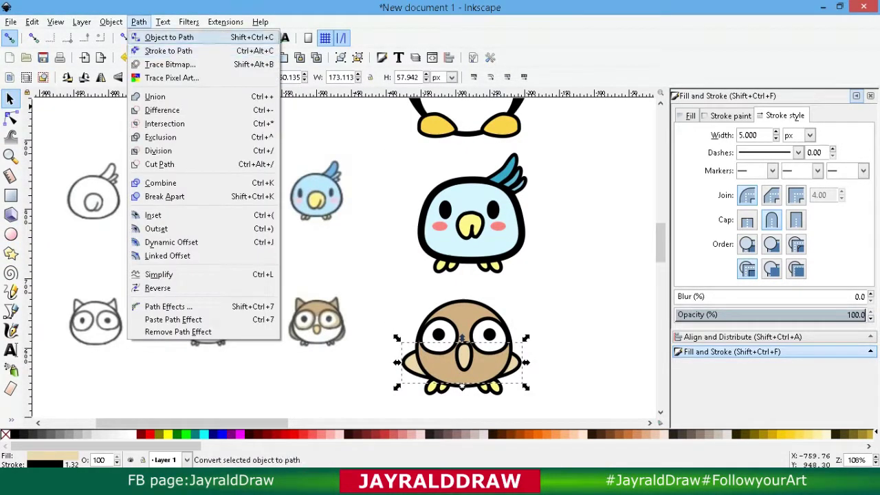
left_click(157, 32)
left_click(10, 118)
left_click_drag(462, 344, 464, 321)
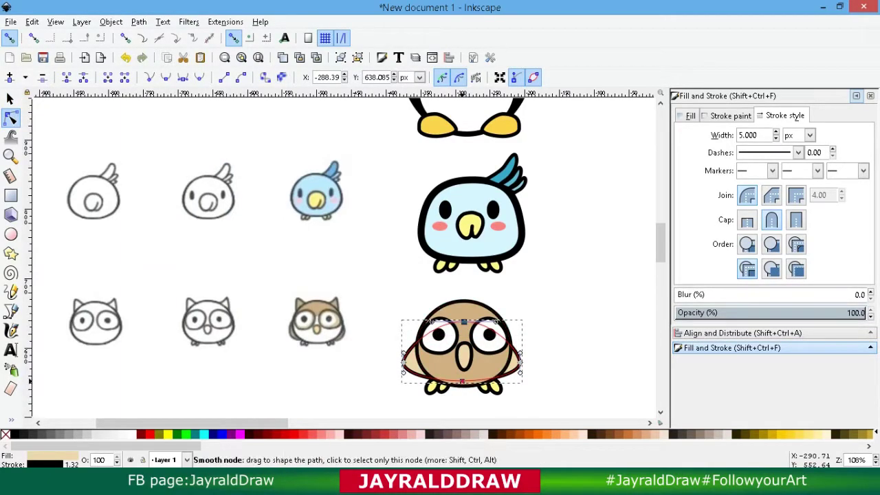
left_click_drag(463, 381, 465, 384)
left_click_drag(403, 354, 412, 354)
left_click_drag(520, 361, 516, 364)
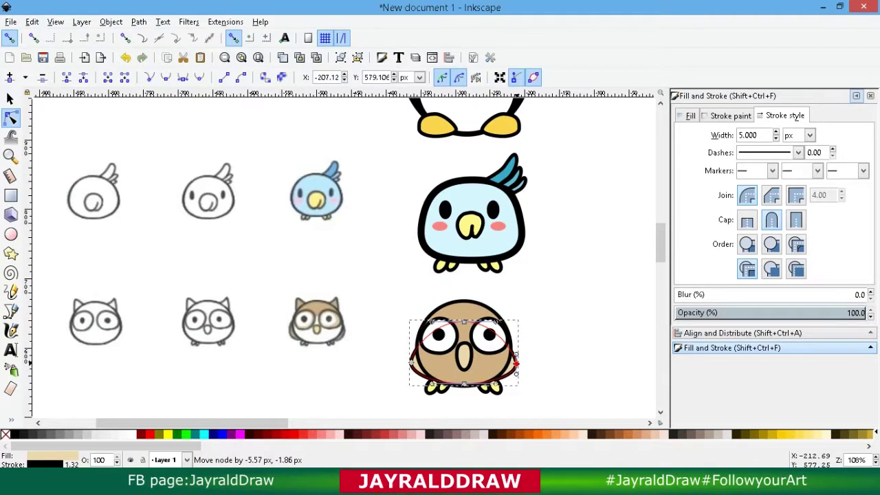
left_click_drag(464, 383, 467, 384)
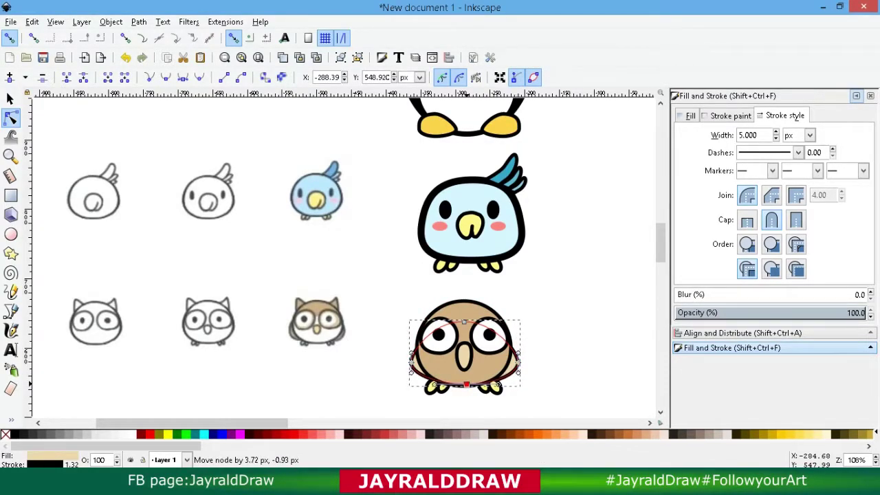
key("F1")
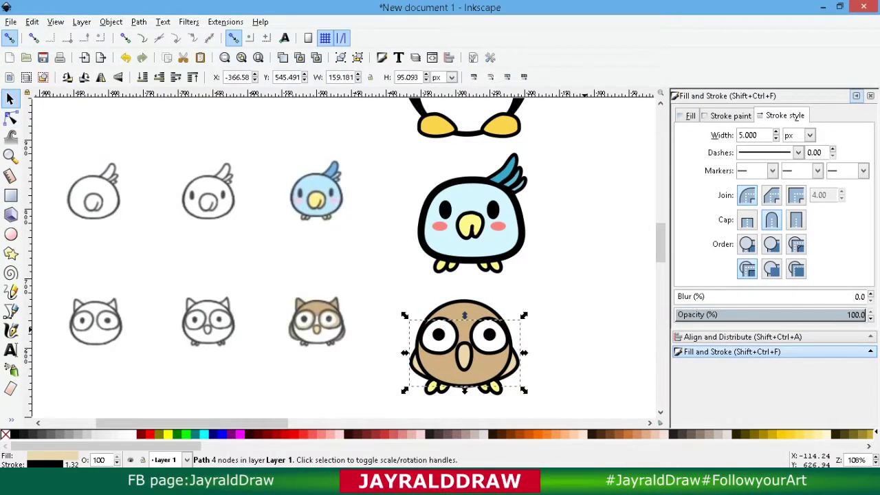
Draw a three-cornered polygon beside the owl and round its corners to 0.150.
left_click(10, 253)
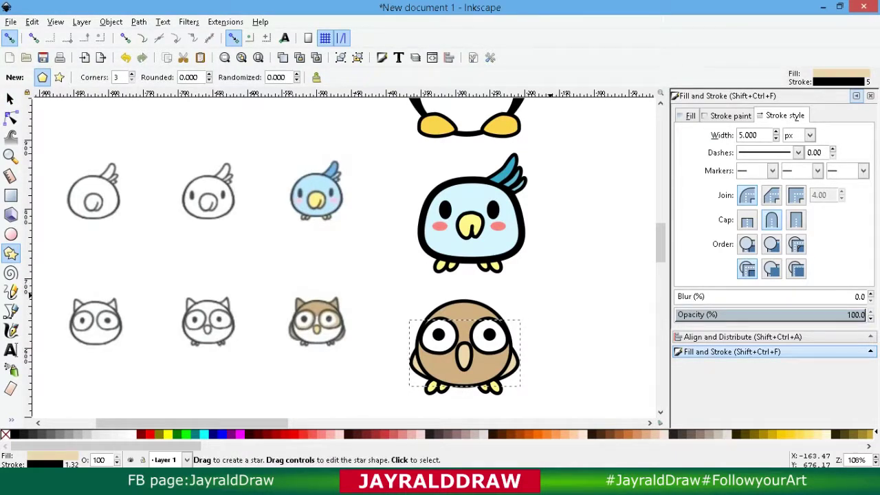
mouse_move(553, 289)
left_mouse_down()
mouse_move(571, 299)
mouse_move(579, 287)
mouse_move(581, 308)
left_mouse_up()
scroll(219, 77, "up", 15)
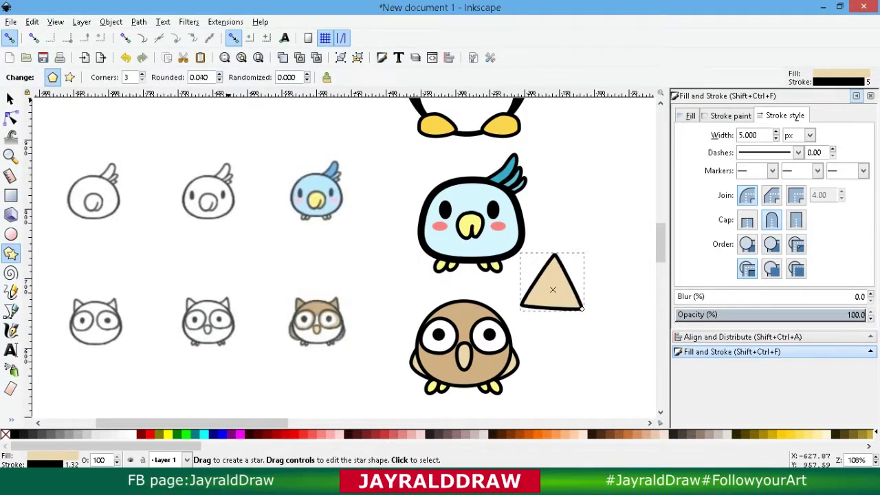
left_click(10, 98)
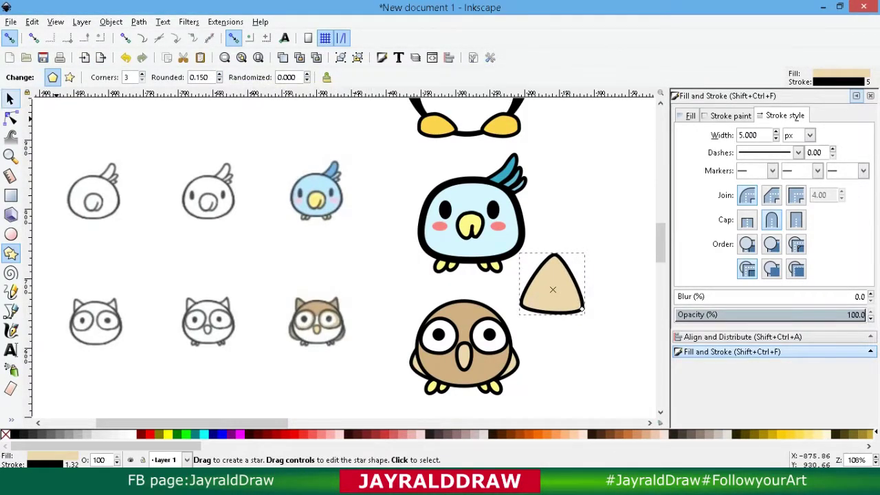
Shrink the rounded triangle to about 40 × 42 px and place it and a mirrored duplicate as the owl's ears.
left_click_drag(585, 316, 569, 303)
left_click_drag(576, 271, 428, 313)
left_click(554, 291)
key("ctrl+d")
left_click(101, 77)
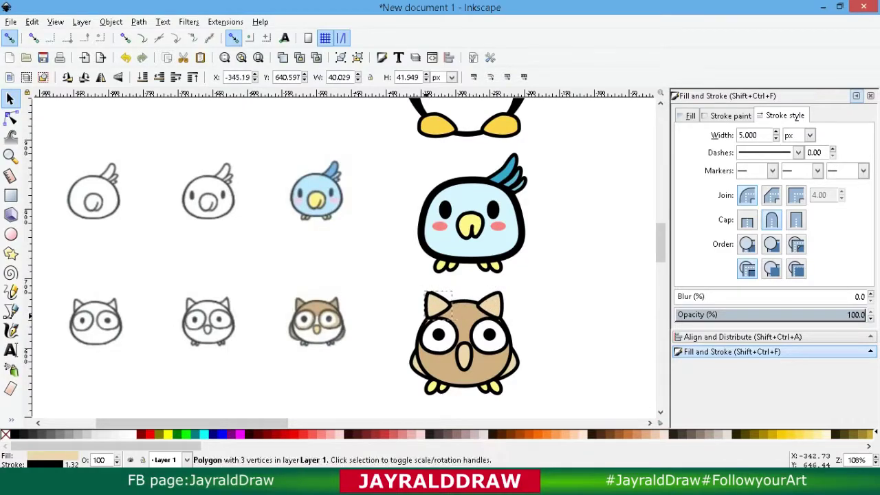
Group the owl's two ears and fill them with the brown sampled from its body.
left_click(491, 306, "shift")
left_click(340, 58)
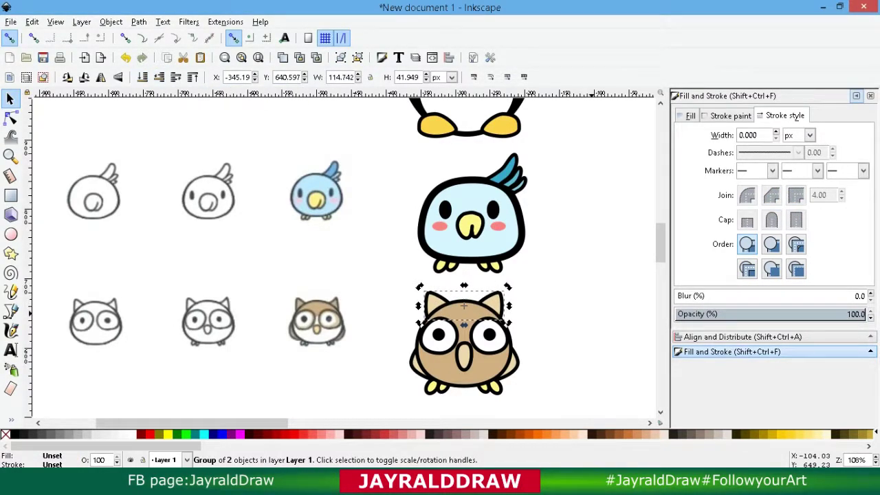
key("d")
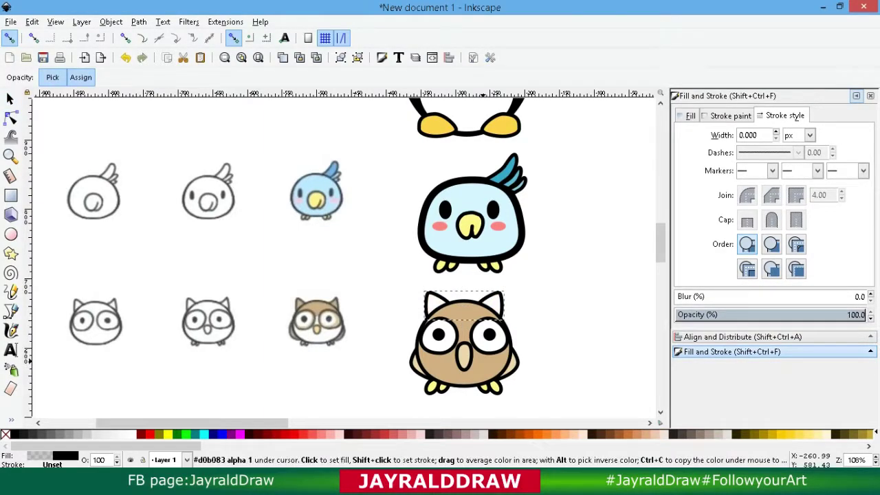
left_click(467, 314)
left_click(10, 99)
key("Escape")
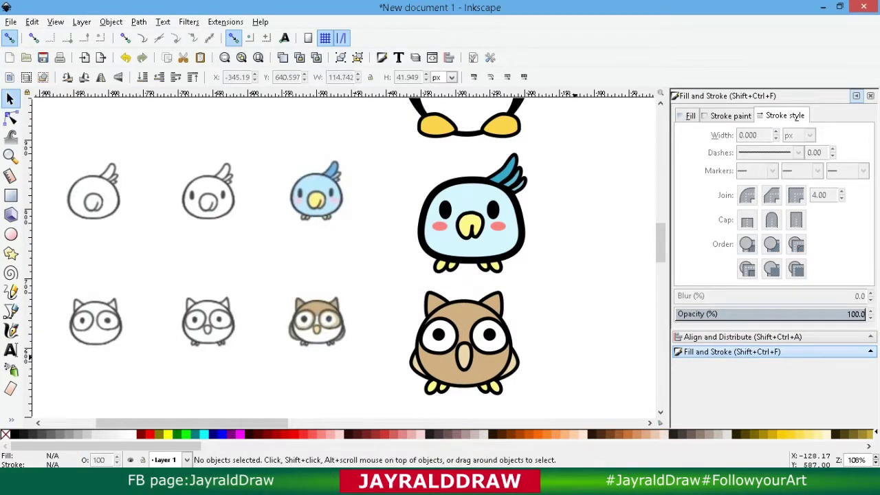
Duplicate the owl's body below it and fill the copy with the yellow of the third reference bird.
scroll(330, 254, "down", 6)
left_click(492, 210)
key("ctrl+d")
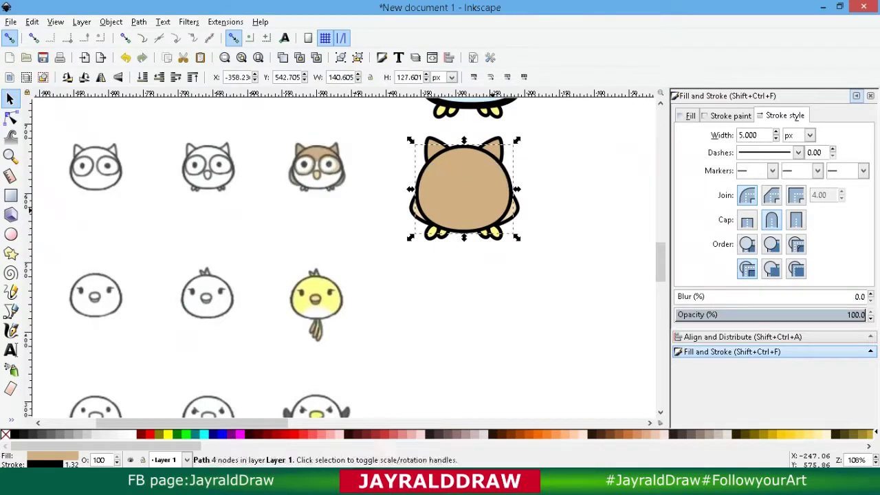
left_click_drag(492, 210, 492, 330)
key("d")
left_click(329, 303)
scroll(316, 303, "down", 2)
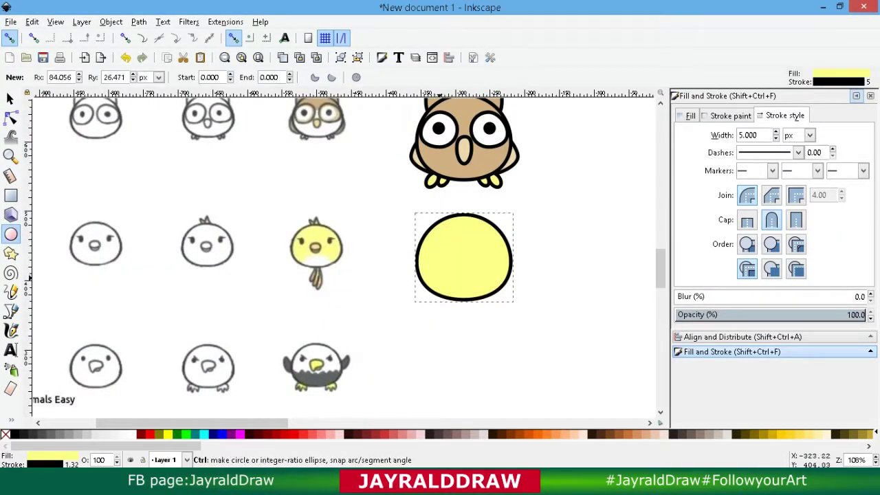
Add a white belly ellipse at the base of the yellow body, convert it to a path about 76 × 37 px and remove its stroke.
left_click_drag(439, 276, 490, 302)
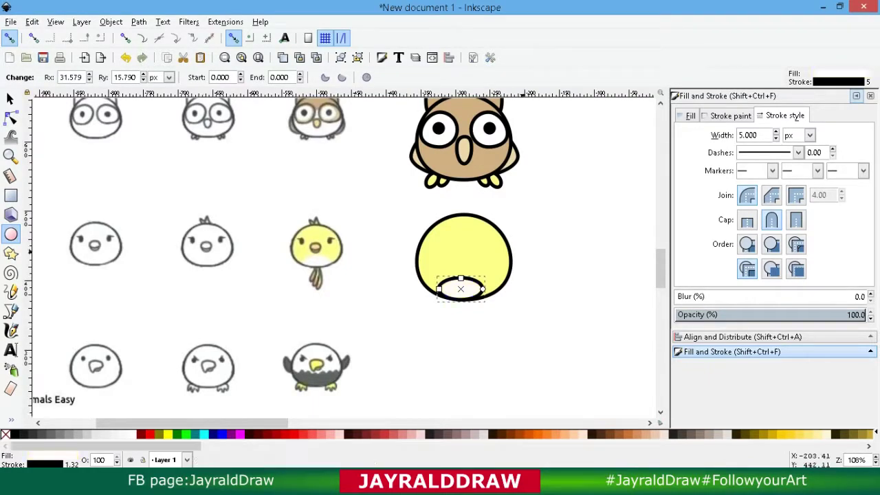
left_click(10, 98)
left_click(138, 22)
left_click(168, 50)
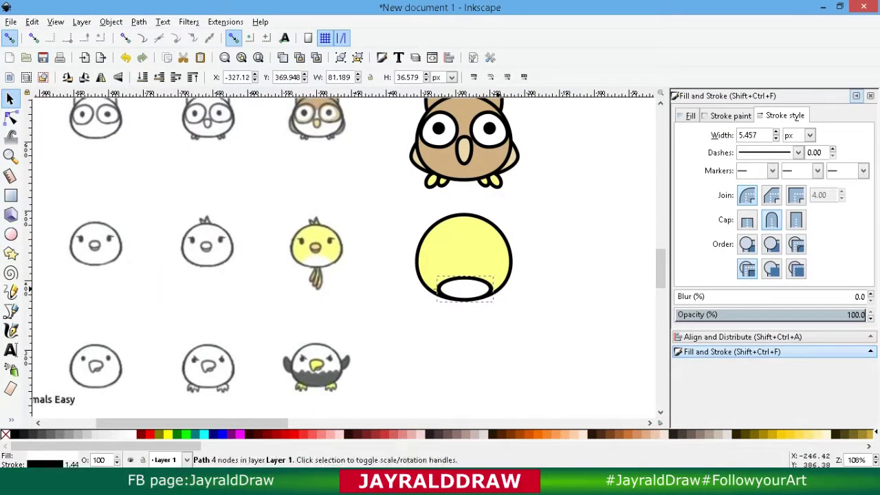
left_click_drag(489, 271, 497, 266)
left_click(688, 137)
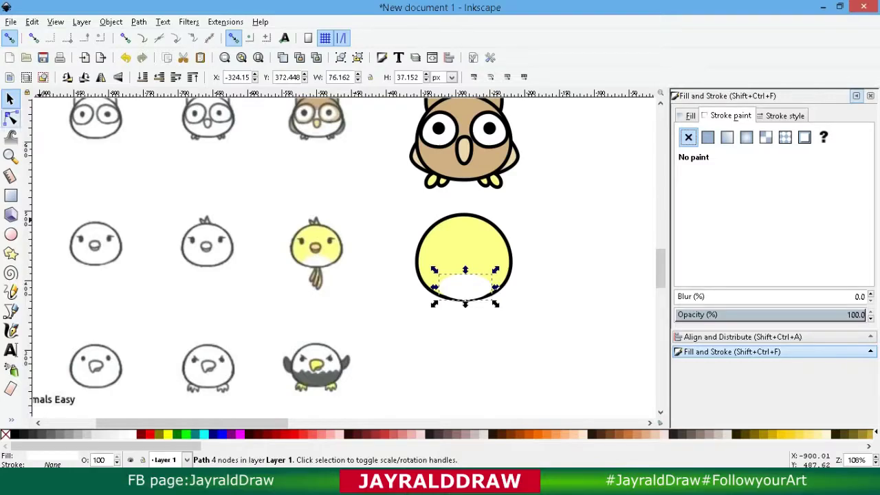
Draw a white beak ellipse with a flat black stroke, about 104 × 67 px, beside the yellow body.
key("e")
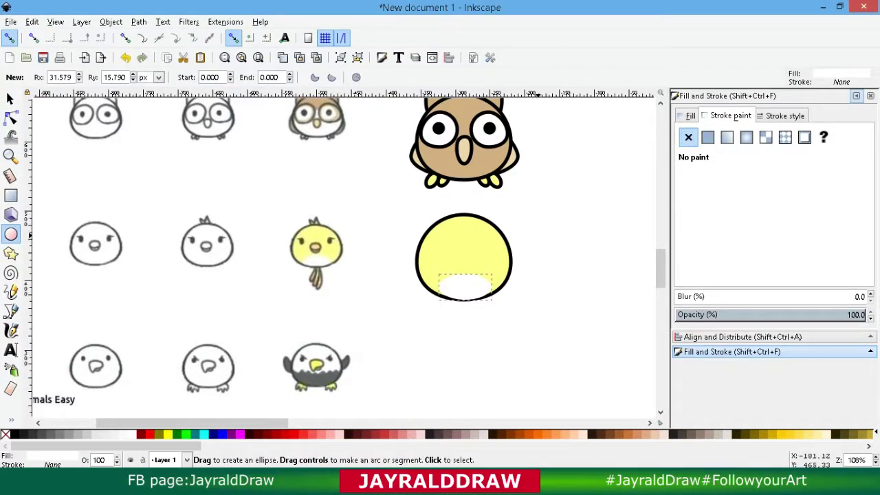
left_click_drag(500, 197, 574, 271)
left_click(707, 137)
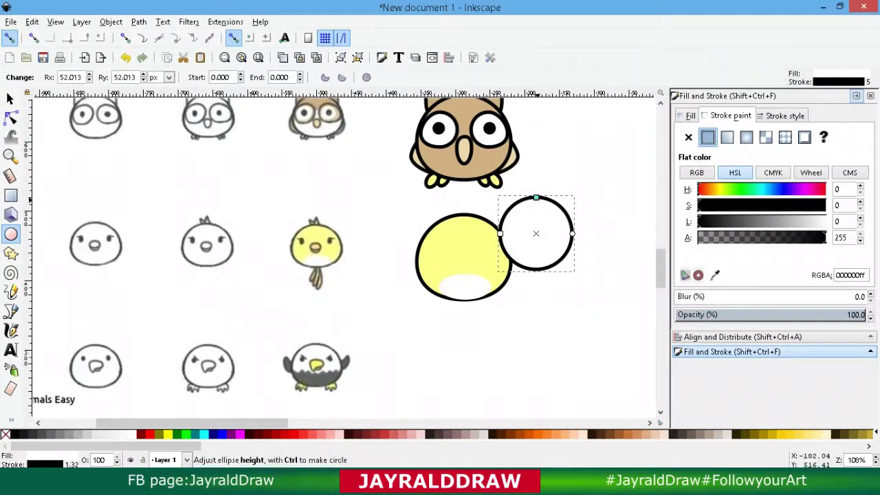
left_click_drag(535, 197, 535, 210)
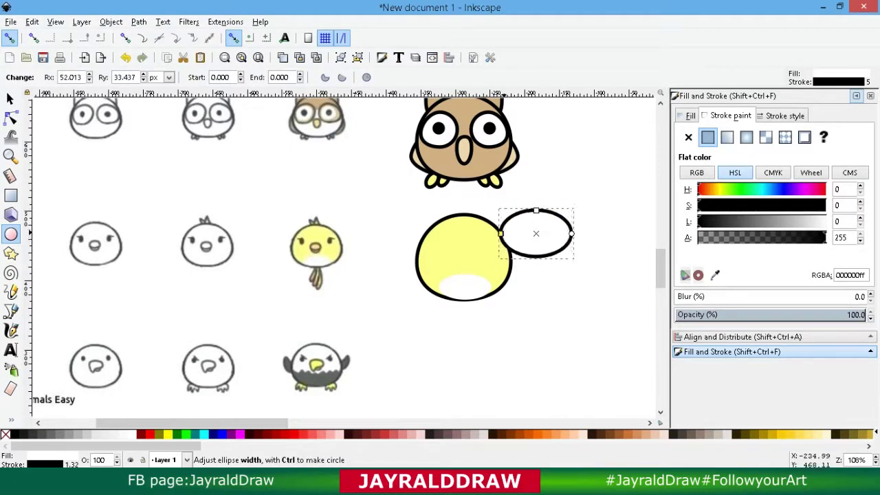
left_click_drag(501, 233, 502, 234)
Draw a smaller ellipse about 62 × 32 px overlapping the lower edge of the beak ellipse.
left_click_drag(538, 257, 560, 267)
left_click(530, 291)
key("ctrl+z")
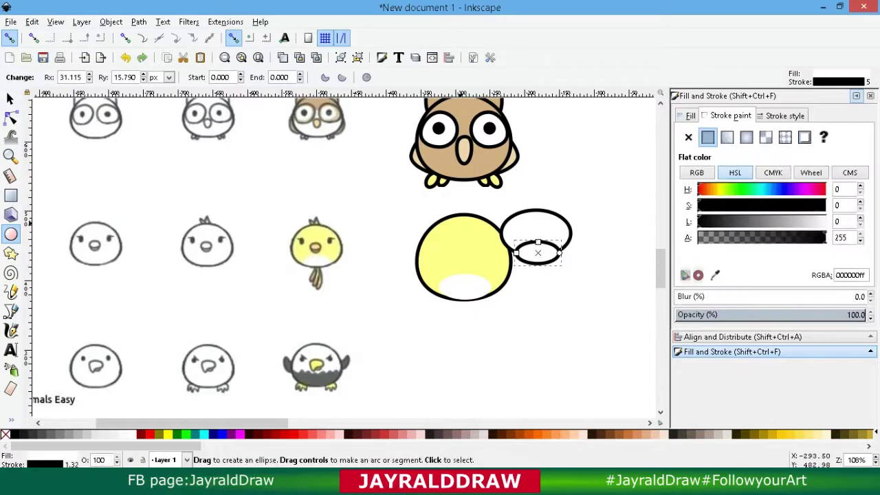
Centre the two beak ellipses on a common vertical axis, with the smaller one behind the larger.
key("s")
left_click(536, 230, "shift")
key("ctrl+shift+a")
left_click(796, 157)
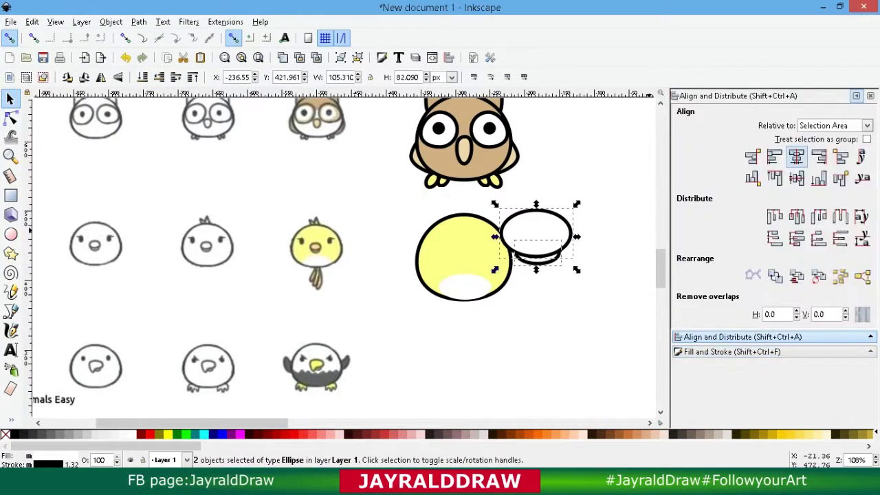
left_click(796, 178)
left_click(818, 178)
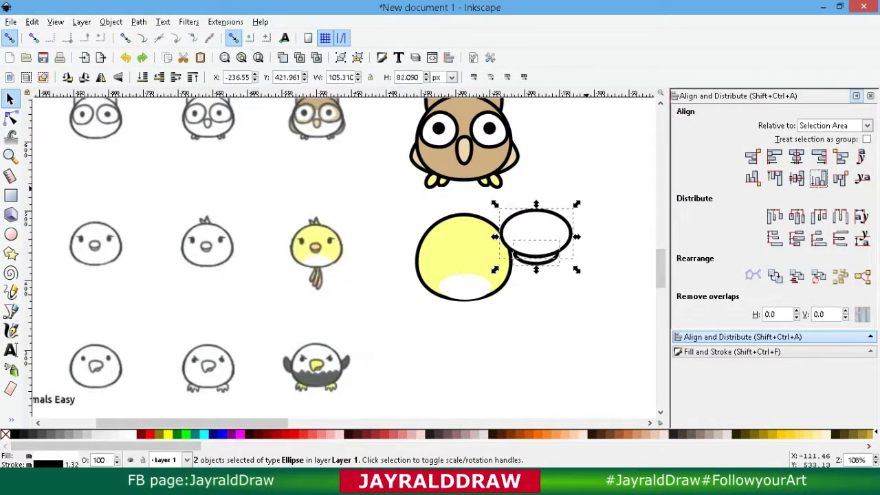
left_click(595, 219)
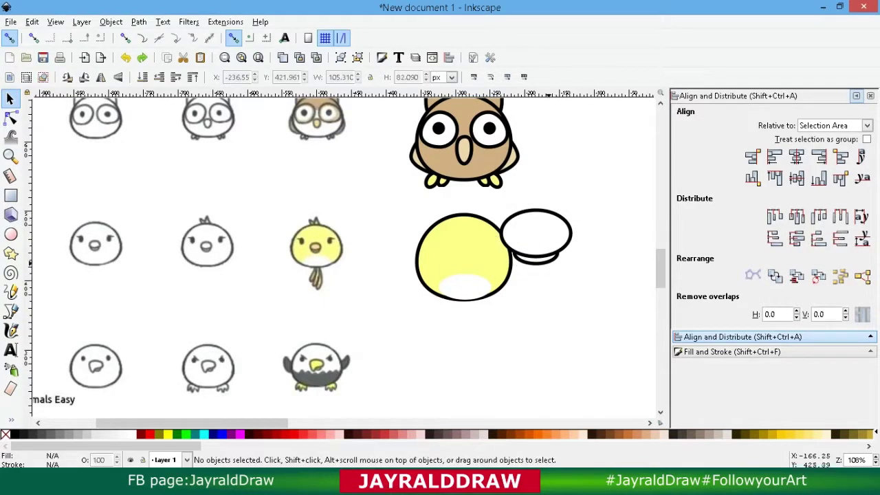
Enlarge the lower beak ellipse to about 82 × 45 px and fill both beak ellipses with light peach.
left_click(544, 261)
left_click_drag(564, 252, 564, 252)
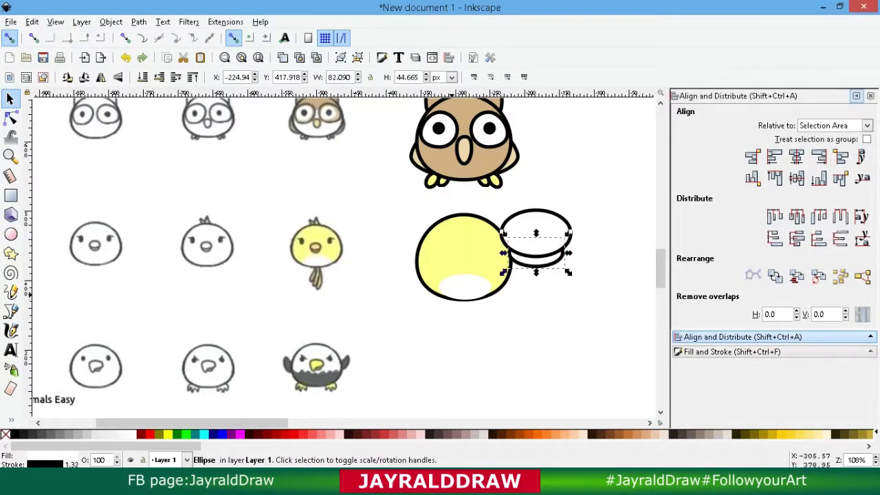
left_click(527, 227, "shift")
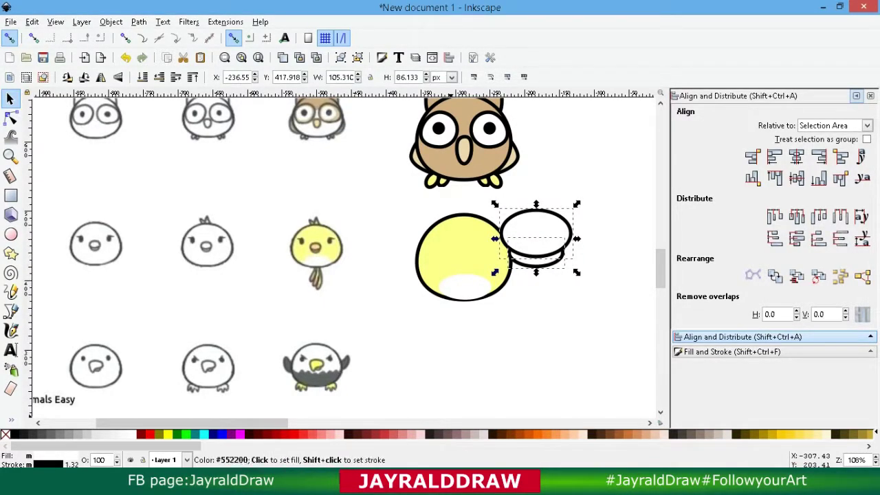
left_click(581, 434)
left_click(600, 434)
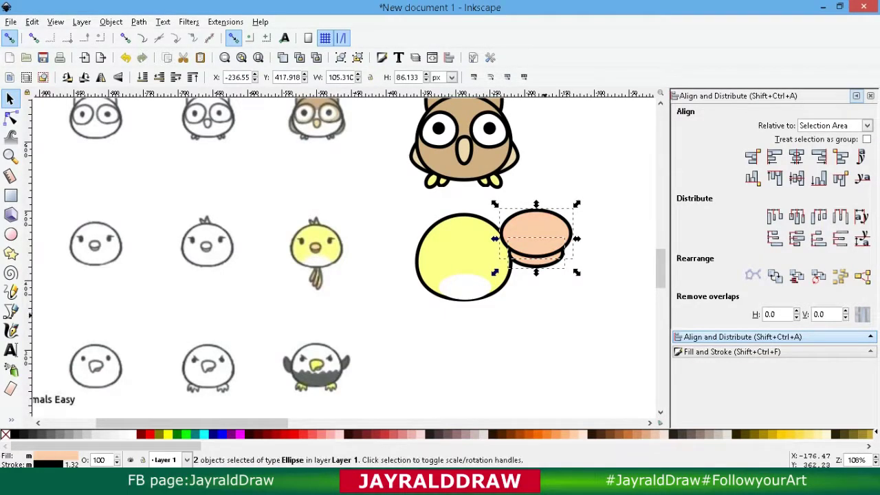
Scale the grouped beak down onto the middle of the yellow bird's face and set its stroke width to 4 px.
left_click_drag(576, 205, 463, 263)
key("ctrl+shift+f")
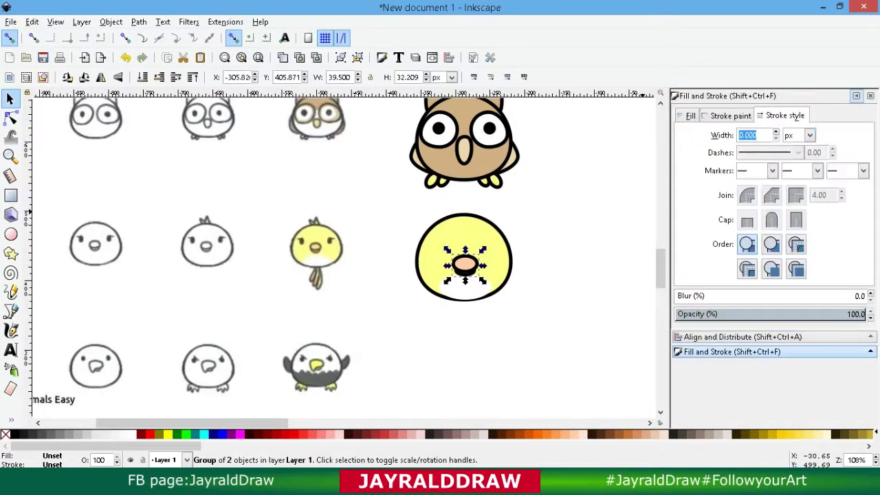
key("Return")
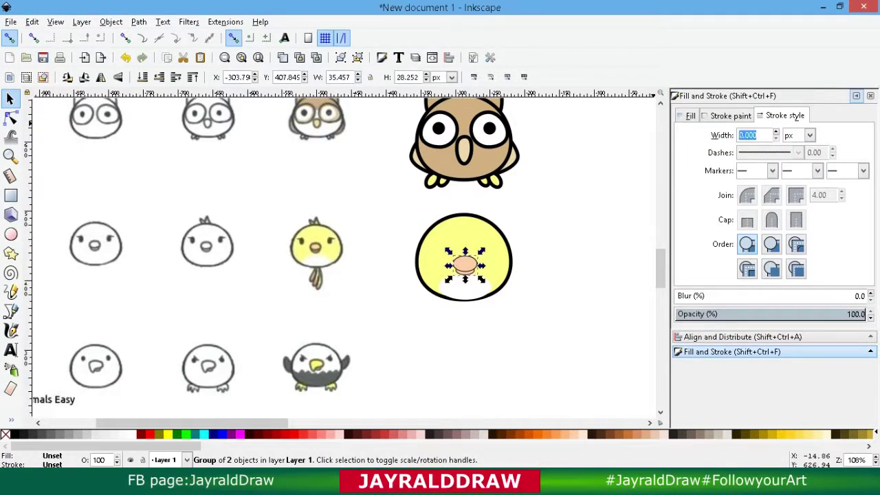
key("Return")
type("8")
key("Return")
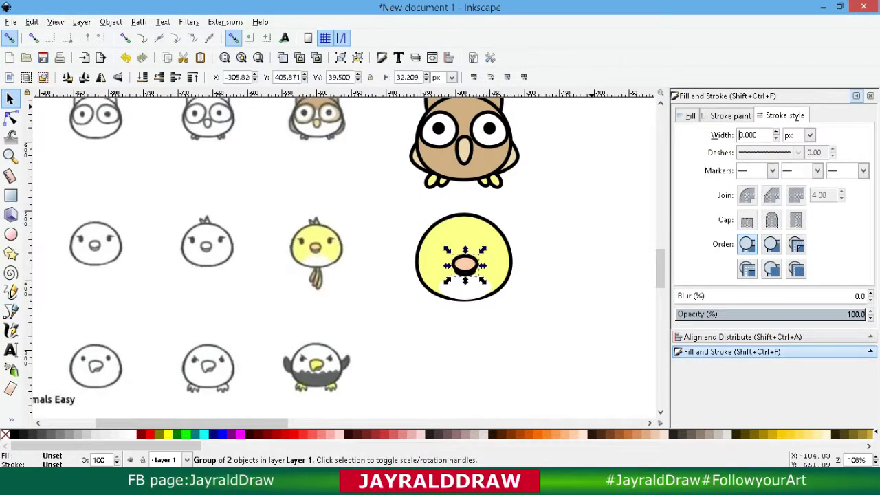
type("4")
key("Return")
key("Escape")
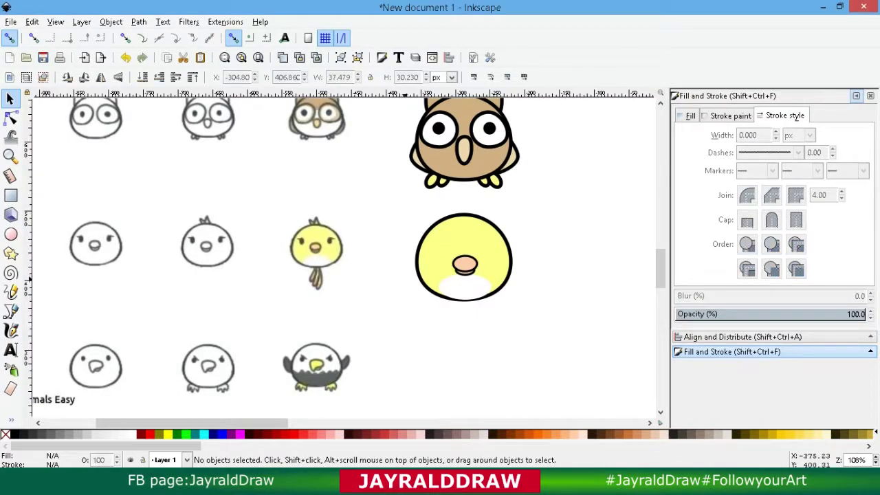
Draw a closed, slender tail-feather path with a pointed top and rounded bottom beside the yellow bird.
left_click(11, 311)
left_click(588, 231)
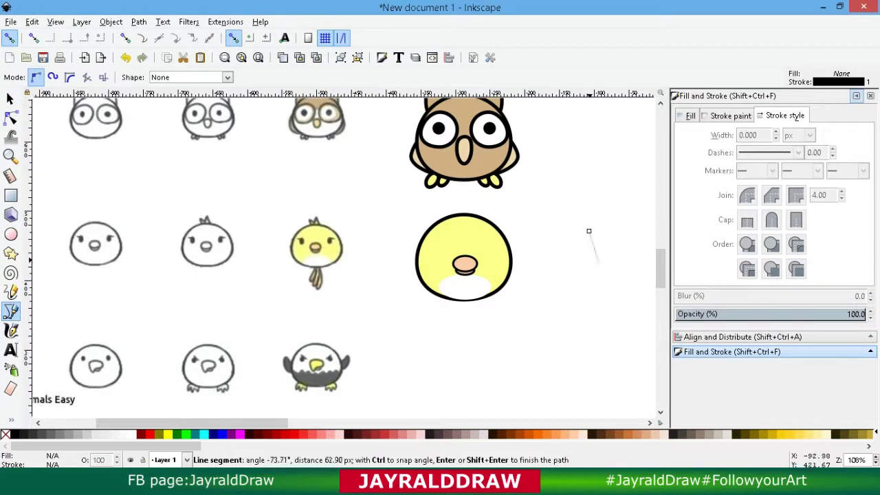
left_click_drag(604, 309, 599, 319)
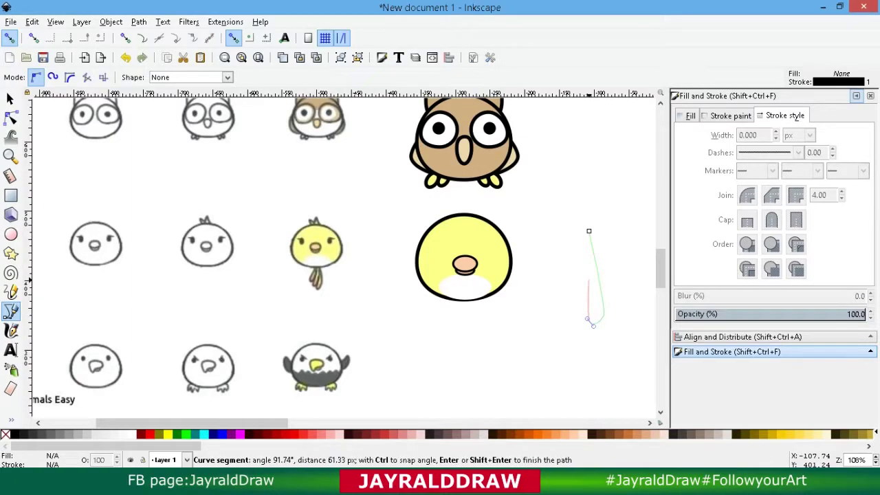
left_click_drag(589, 280, 588, 261)
left_click(588, 230)
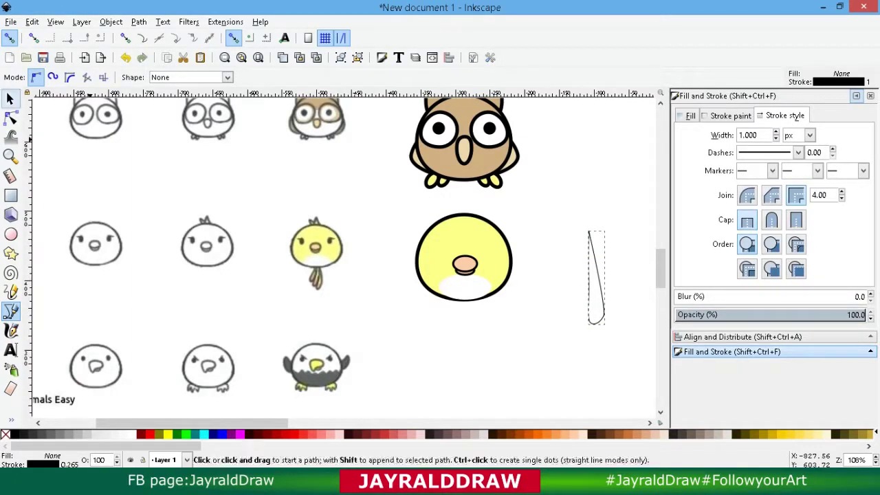
Set the tail feather's stroke width to 5 px and reshape its lower end into a smooth teardrop by deleting a bottom node.
type("n5")
key("Return")
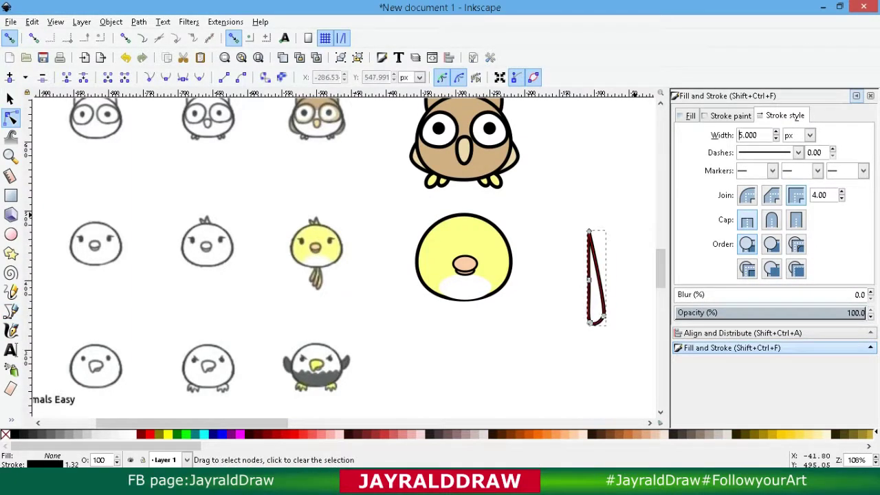
left_click_drag(600, 295, 604, 325)
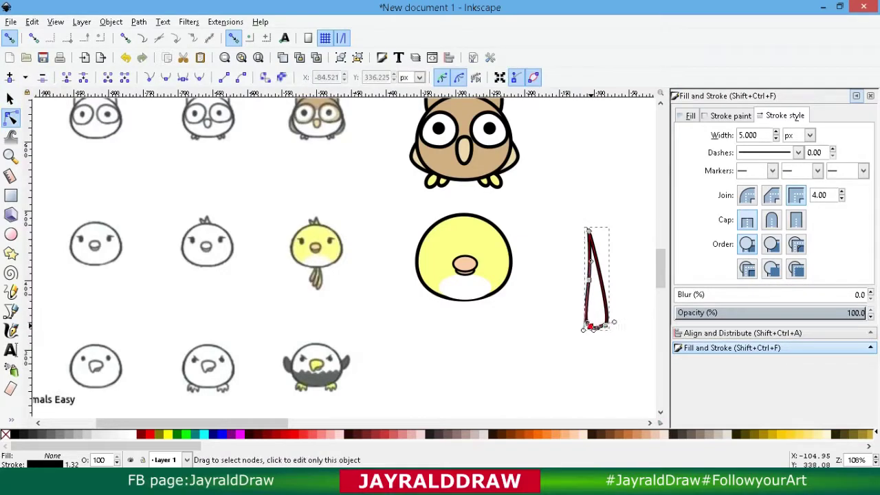
left_click_drag(592, 327, 591, 327)
key("space")
key("space")
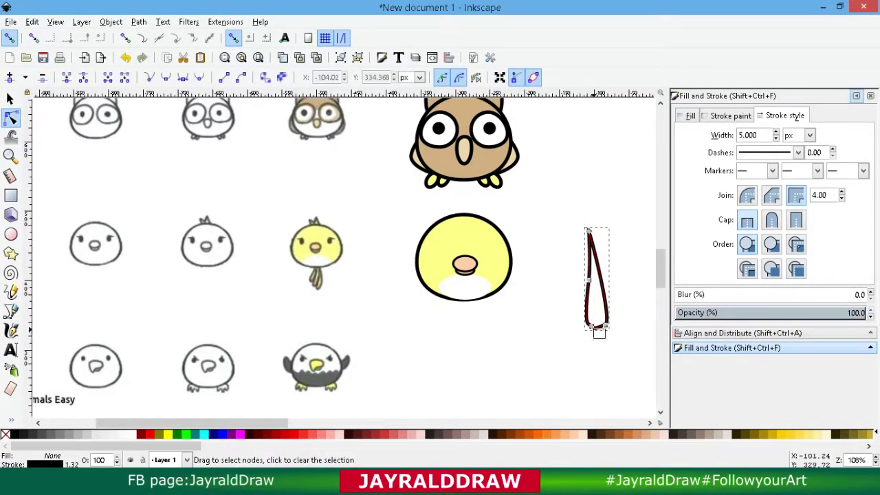
left_click(139, 22)
left_click(42, 77)
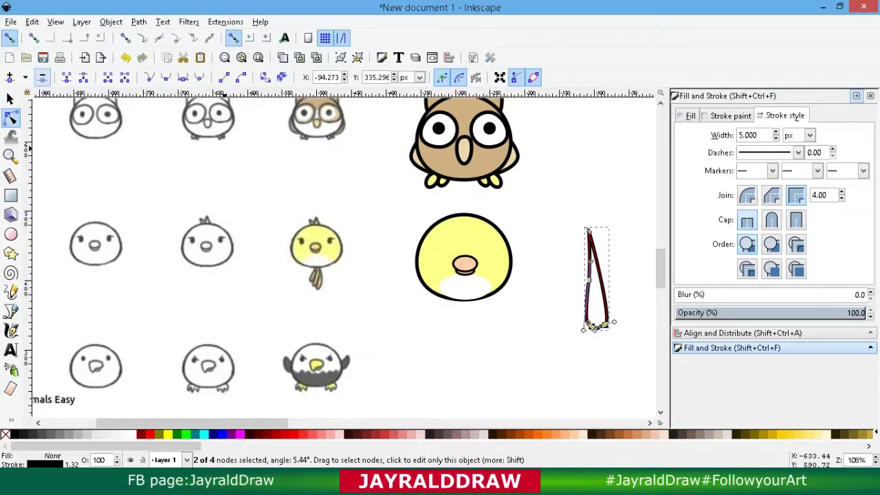
left_click(41, 77)
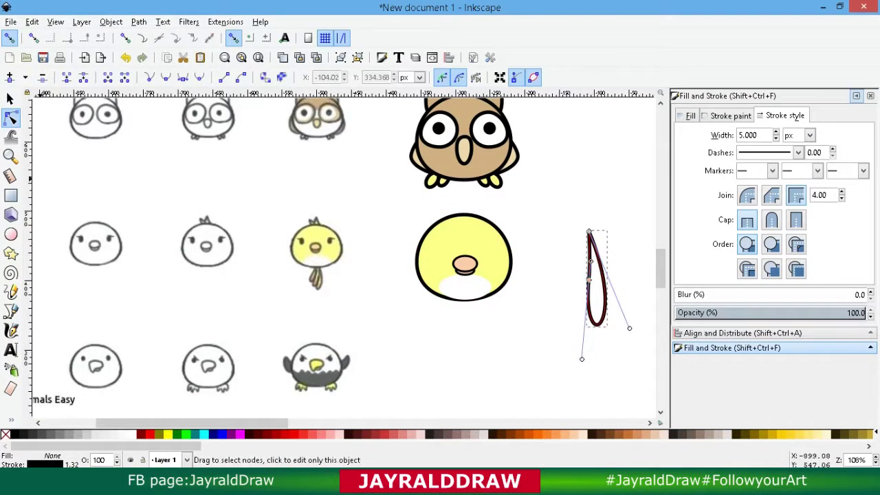
Tilt the feather slightly and duplicate it into a fan of three progressively shorter feathers sharing the pointed top.
left_click(9, 99)
left_click(590, 238)
left_click_drag(582, 225, 589, 226)
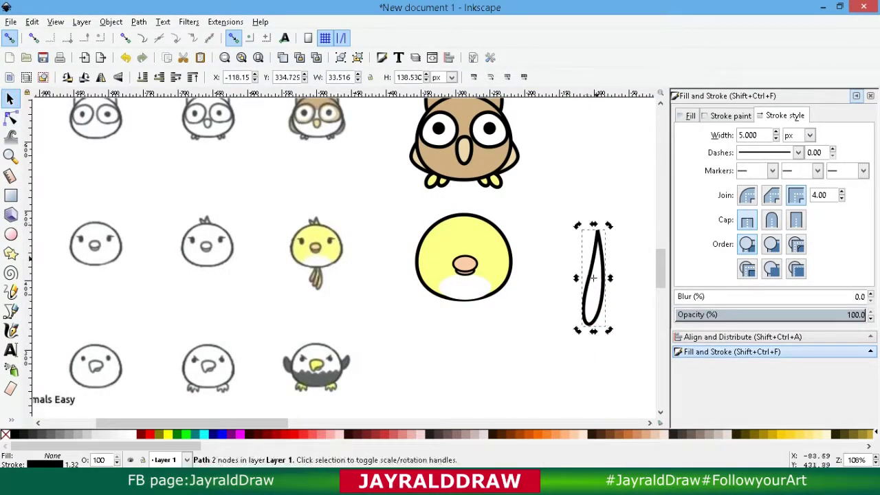
left_click_drag(580, 285, 594, 277)
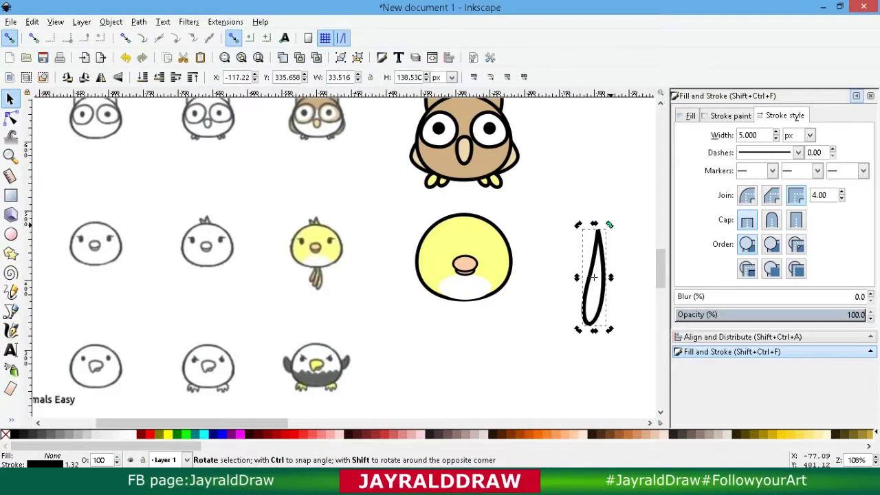
mouse_move(617, 228)
left_mouse_down()
mouse_move(597, 253)
mouse_move(595, 230)
mouse_move(596, 237)
mouse_move(599, 222)
mouse_move(606, 227)
left_mouse_up()
key("ctrl+d")
left_click(586, 245)
Fill the two shorter feathers with the beak's light peach (ffccaa).
left_click(690, 116)
left_click(708, 138)
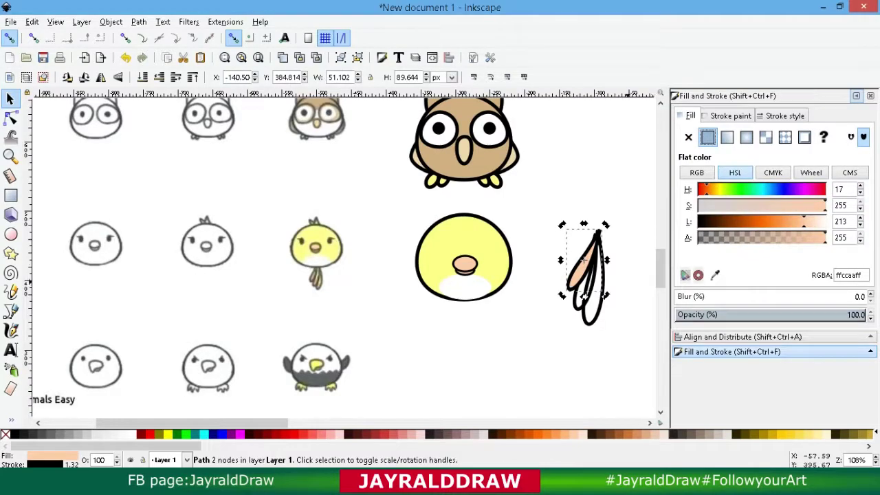
left_click(583, 300)
key("d")
left_click(584, 265)
key("d")
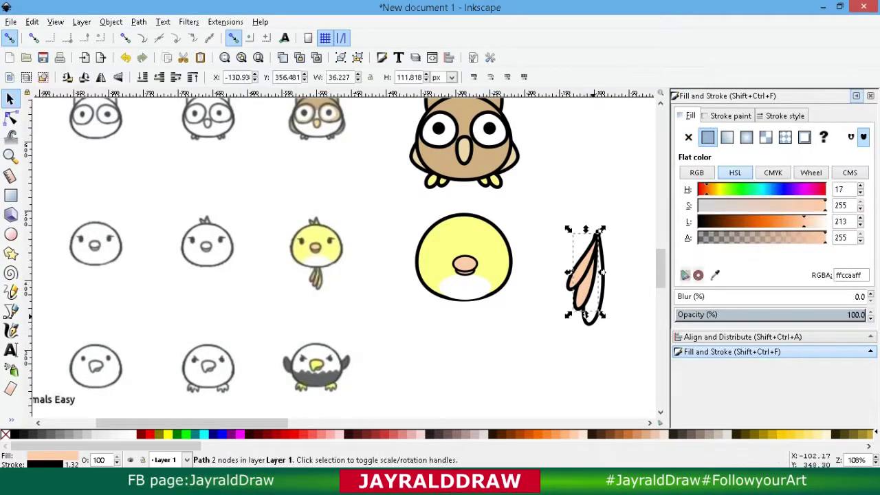
Fill the longest feather with a linear gradient from light peach to pale yellow (f5ffaa).
left_click(594, 317)
key("g")
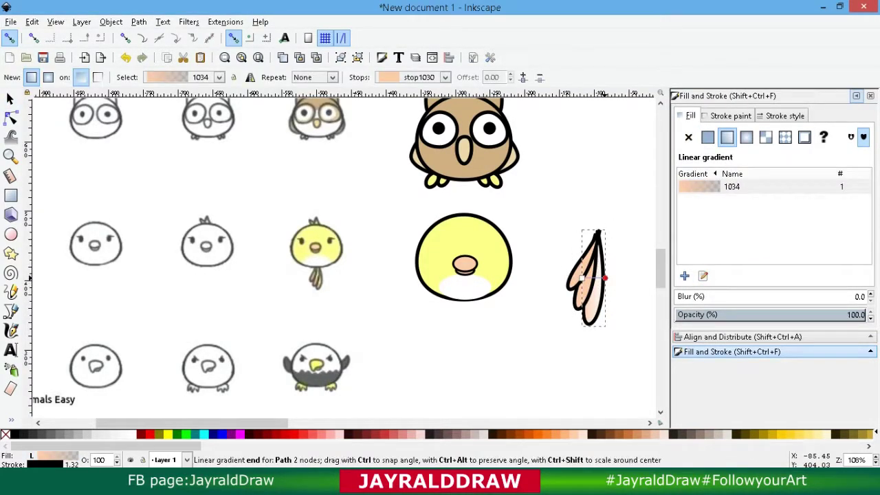
left_click(604, 277)
left_click(720, 190)
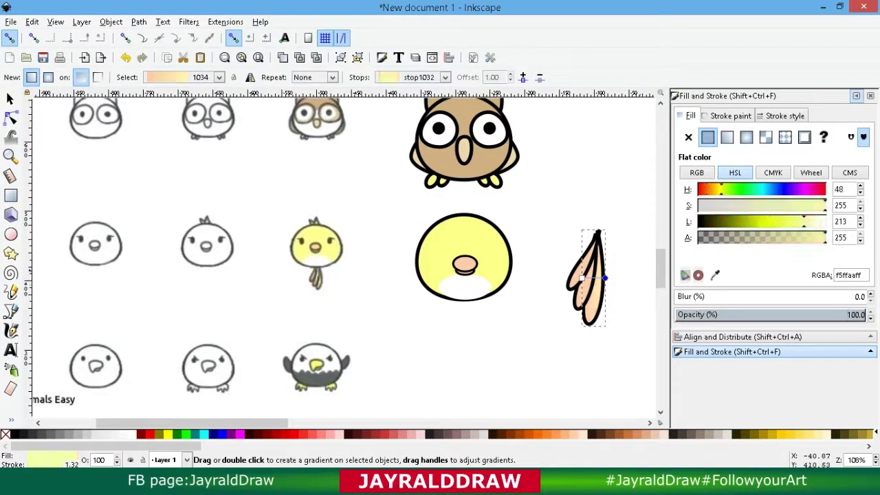
key("ctrl+z")
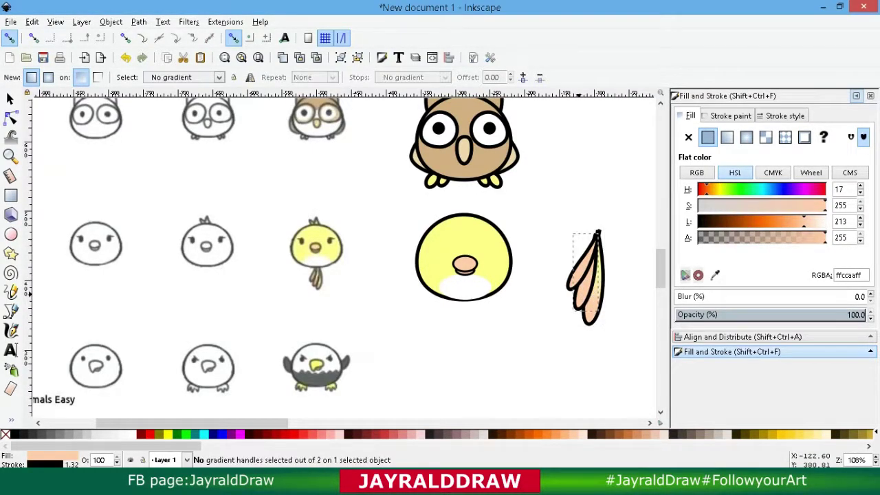
Apply the same peach-to-yellow linear gradient to the two shorter feathers and adjust its direction.
left_click(726, 137)
left_click(732, 202)
mouse_move(573, 272)
left_mouse_down()
mouse_move(582, 282)
mouse_move(567, 280)
mouse_move(588, 273)
left_mouse_up()
left_click(580, 270)
left_click(726, 138)
left_click(732, 201)
Group the three feathers and place them as a tail below and behind the yellow bird's body.
left_click(11, 99)
left_click_drag(625, 184, 553, 373)
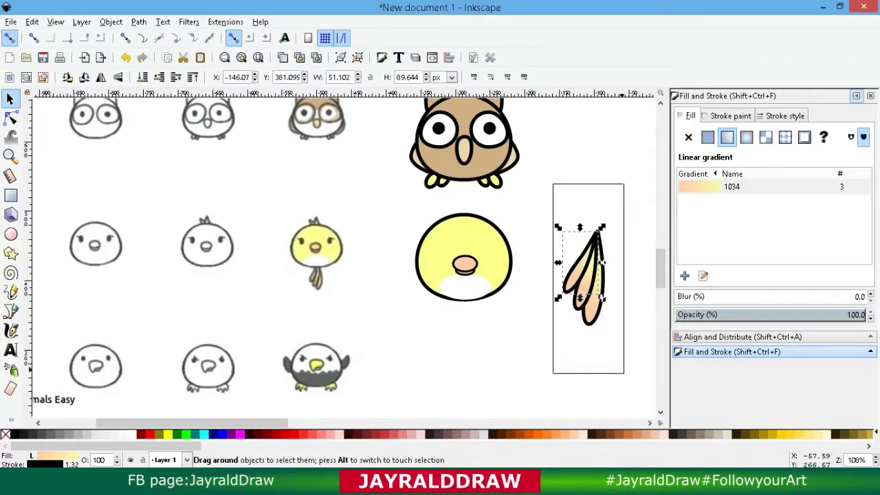
left_click(340, 57)
left_click_drag(592, 287, 454, 327)
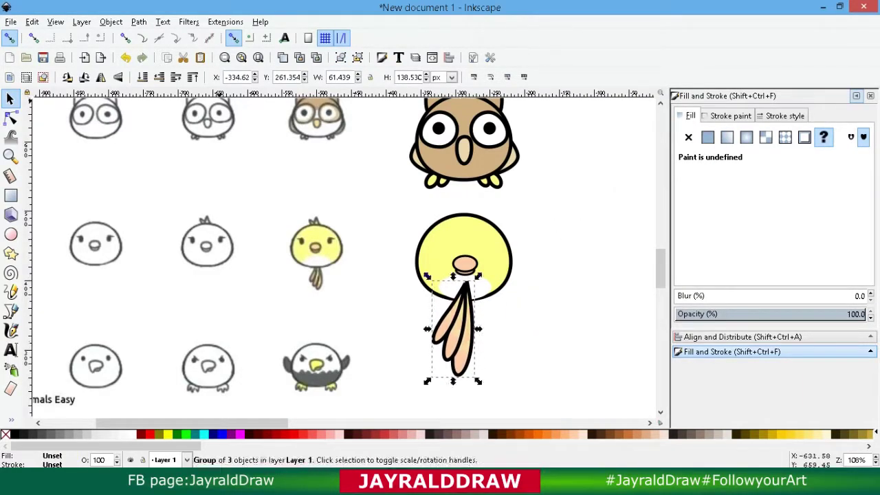
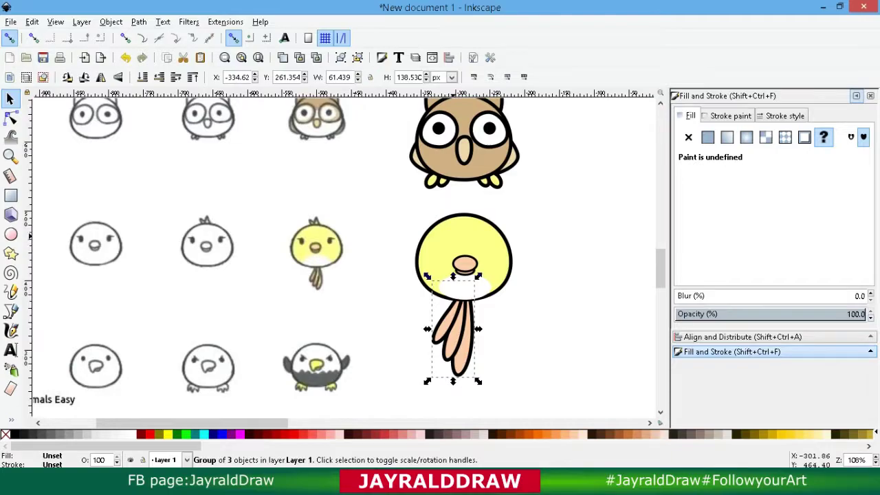
Draw a three-cornered polygon about 55 × 50 px with rounding 0 beside the yellow bird.
left_click(11, 252)
left_click_drag(573, 194, 589, 205)
type("0")
key("Return")
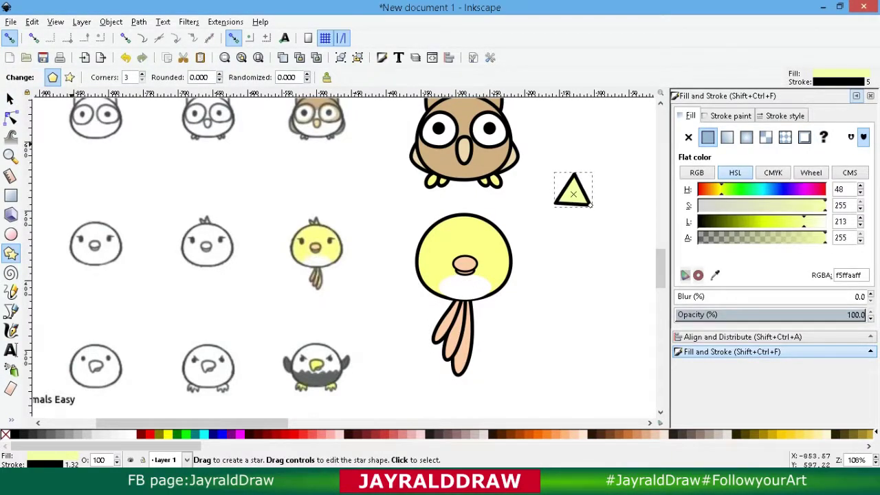
Fill the triangle with the existing peach-to-yellow linear gradient and shift its start to the triangle's centre.
left_click(10, 99)
left_click(726, 136)
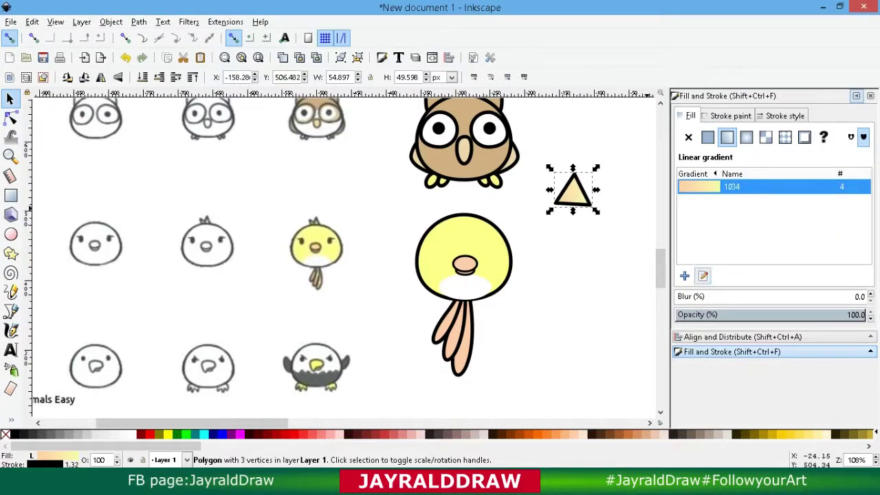
key("g")
left_click(572, 194)
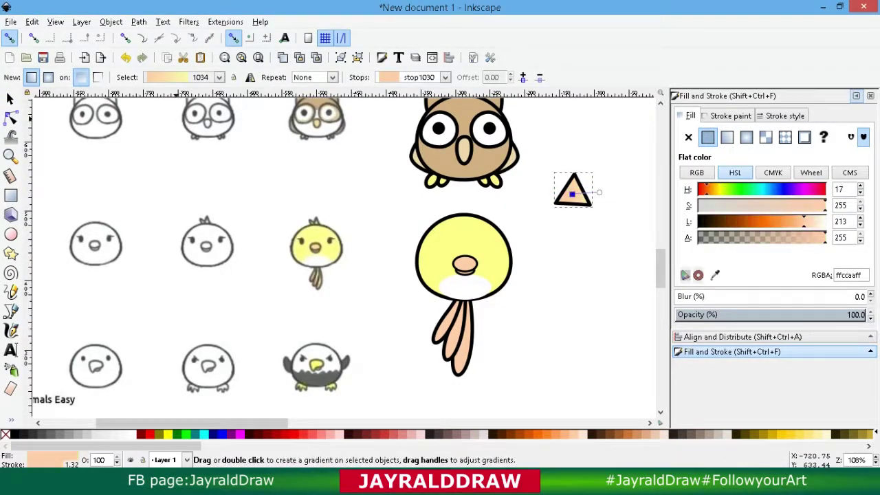
Duplicate the triangle, rotate the copy sideways, then group both and move them onto the top of the yellow bird's head.
left_click(10, 99)
key("ctrl+d")
left_click(573, 193)
left_click_drag(596, 169, 567, 197)
left_click_drag(619, 153, 542, 246)
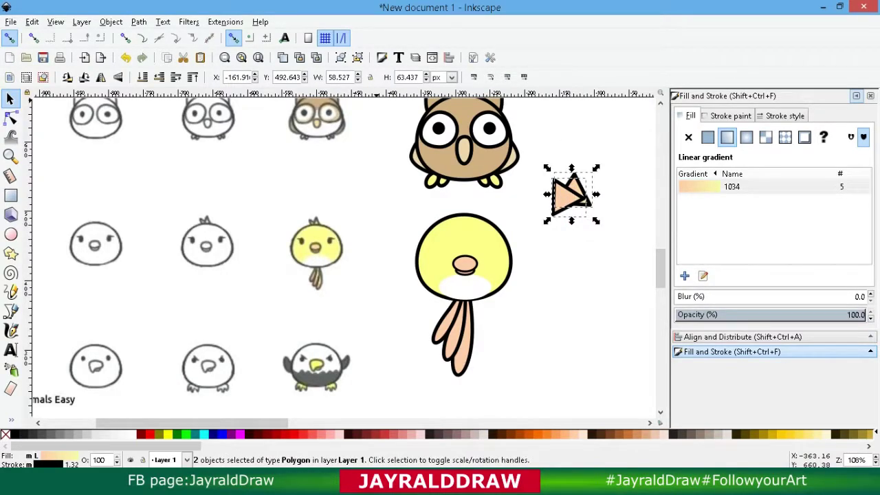
left_click(340, 58)
left_click_drag(577, 197, 473, 218)
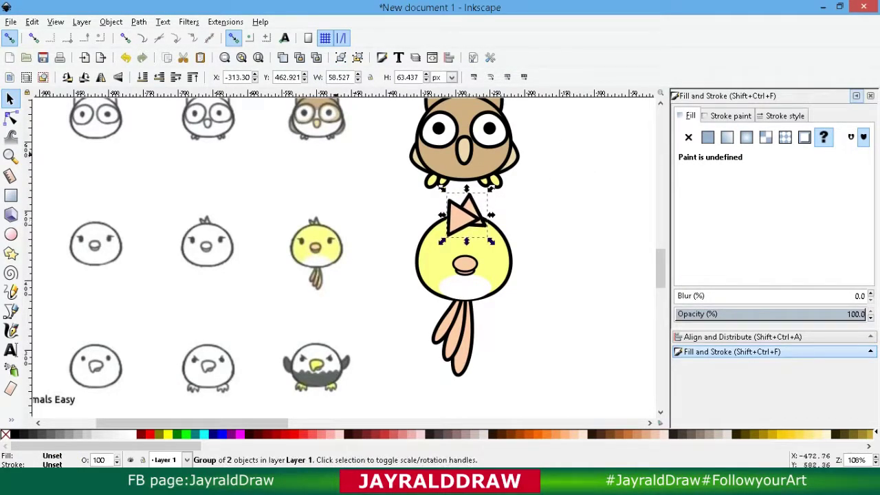
Put the tilted triangle behind the upright one, regroup both and send the crest behind the yellow body.
left_click(357, 58)
left_click(391, 194)
left_click(461, 217)
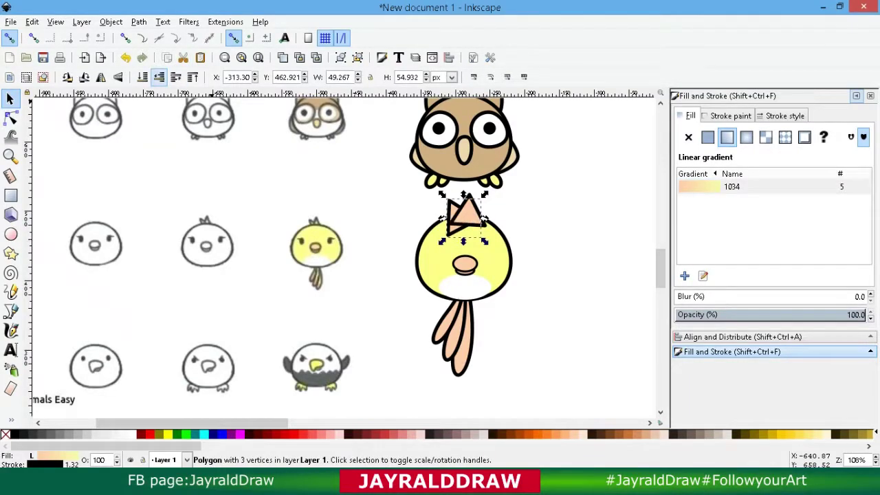
left_click(463, 215, "shift")
left_click(340, 58)
left_click(143, 77)
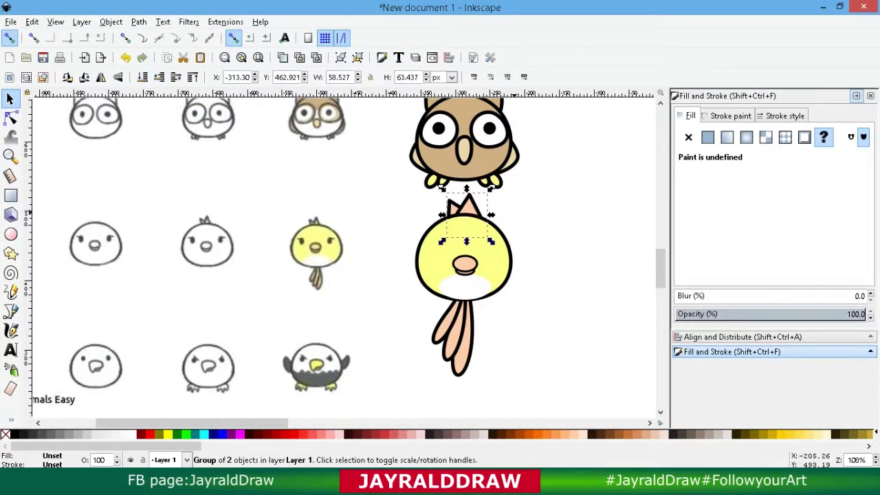
Apply the peach-to-yellow linear gradient to the grouped crest and adjust the gradient's start across the triangles.
left_click(569, 211)
left_click(475, 205)
left_click(727, 138)
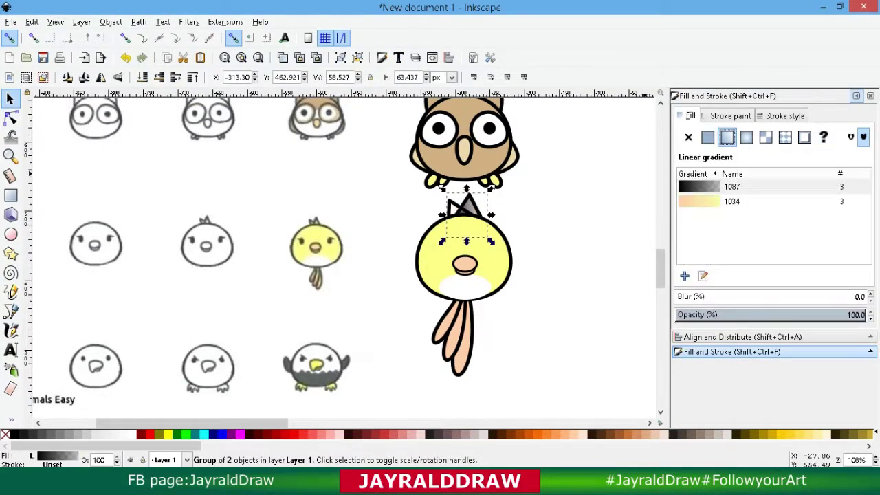
left_click(732, 201)
left_click(702, 276)
left_click_drag(446, 215, 459, 215)
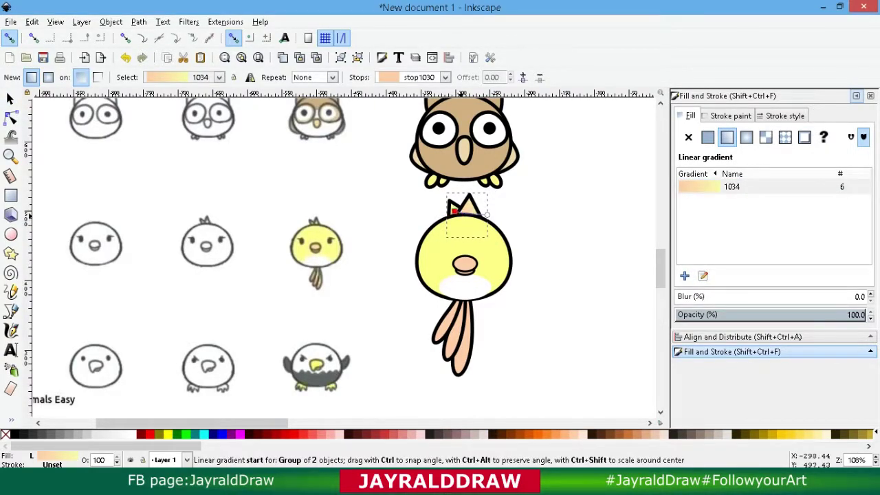
left_click(9, 99)
left_click(574, 198)
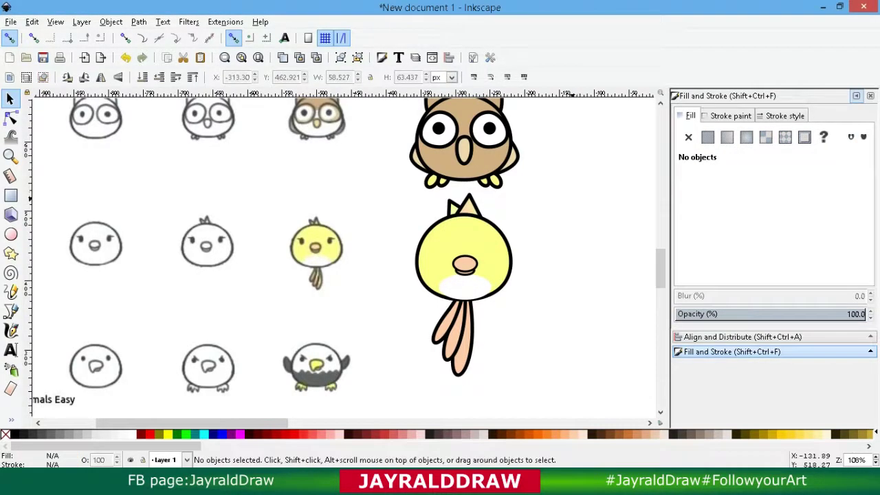
Place a copy of the light-blue bird's black oval eye on the left side of the yellow bird's face.
scroll(343, 254, "up", 3)
left_click(446, 348, "ctrl")
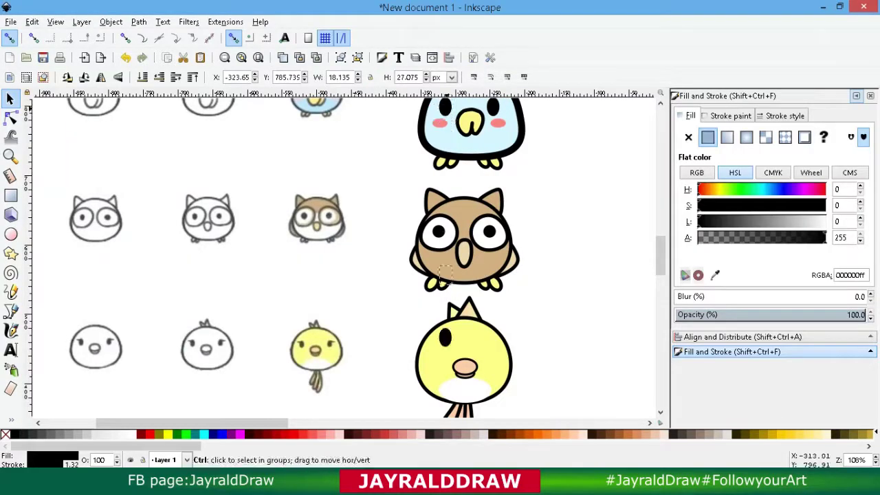
scroll(446, 349, "down", 2)
Draw a small closed, pointed eyelash path at the upper left of the yellow bird's eye and fill it black.
left_click(11, 312)
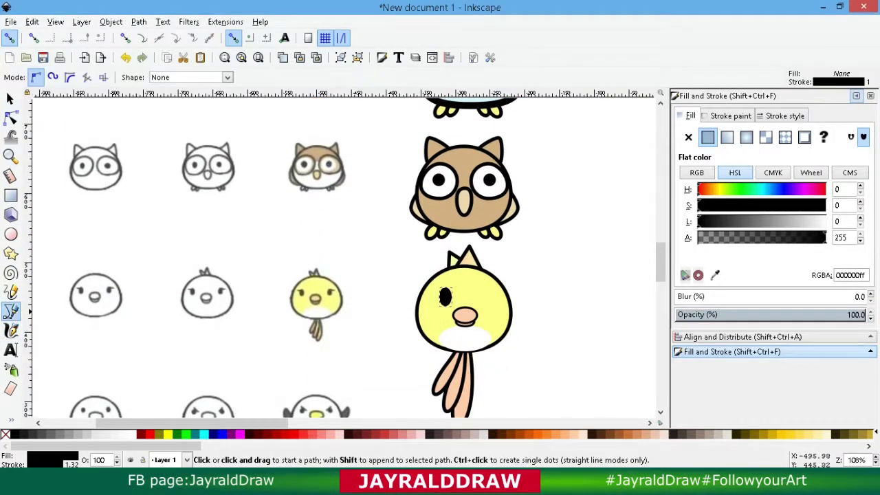
left_click(429, 292)
left_click(446, 291)
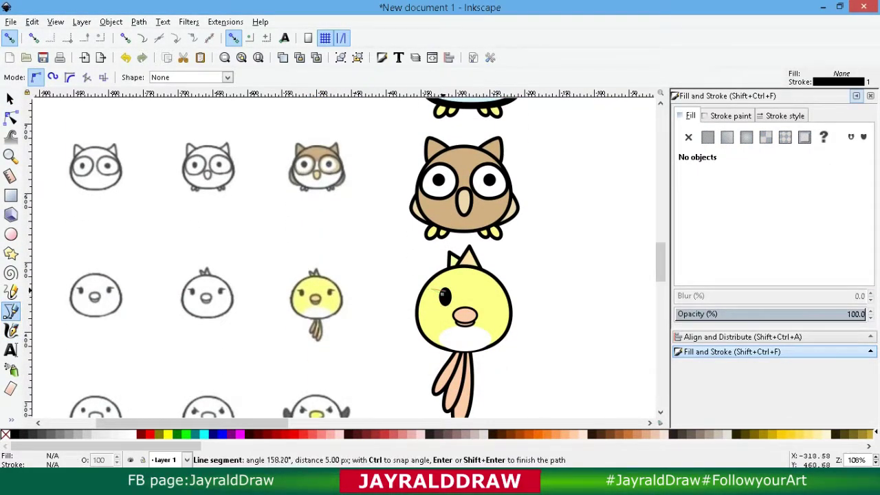
left_click(432, 285)
left_click(429, 292)
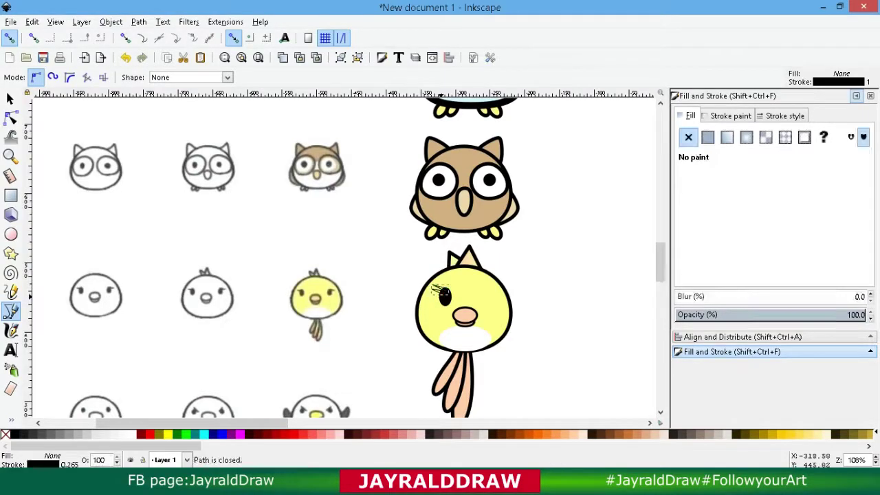
left_click(707, 137)
left_click(11, 99)
left_click(589, 291)
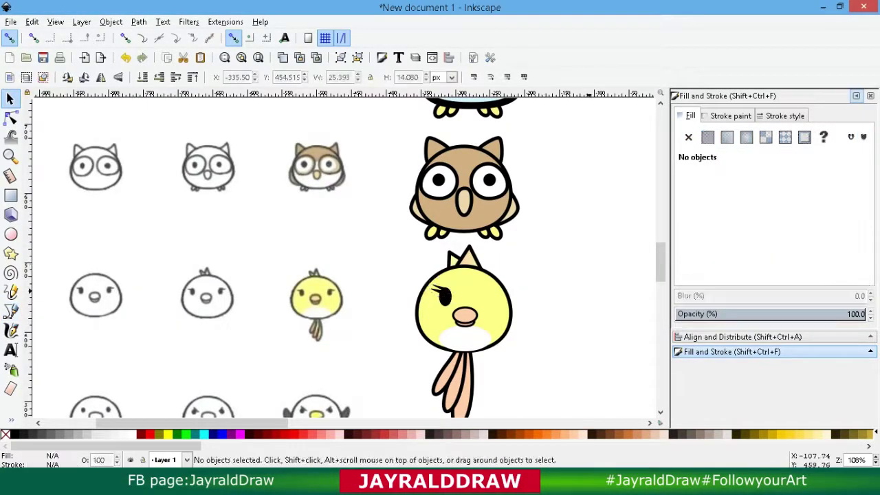
Try to unite the eyelashes and eye into a single path and move it beside the bird.
left_click(441, 290)
left_click(446, 298, "shift")
left_click(139, 22)
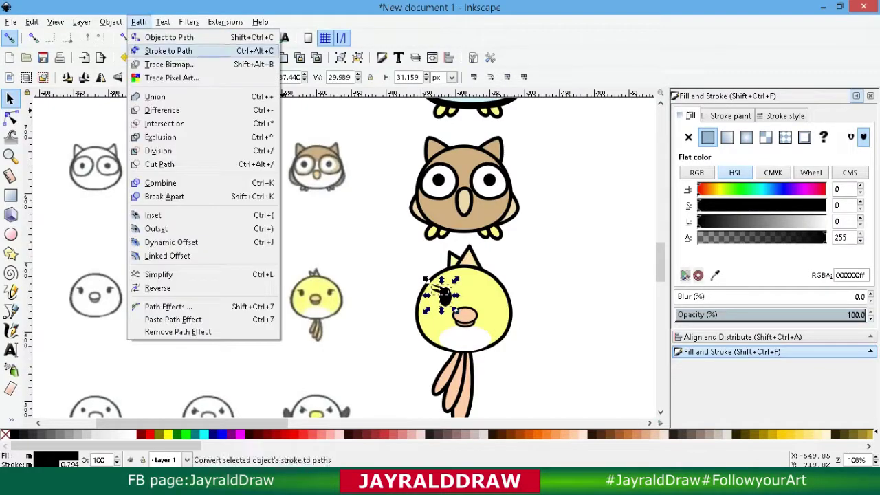
left_click(160, 98)
left_click_drag(440, 294, 526, 255)
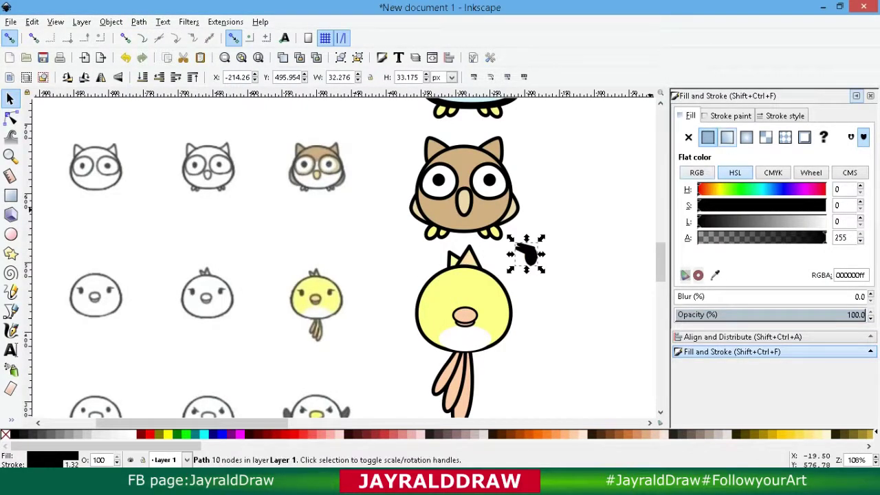
key("ctrl+z")
key("ctrl+shift+z")
key("ctrl+z")
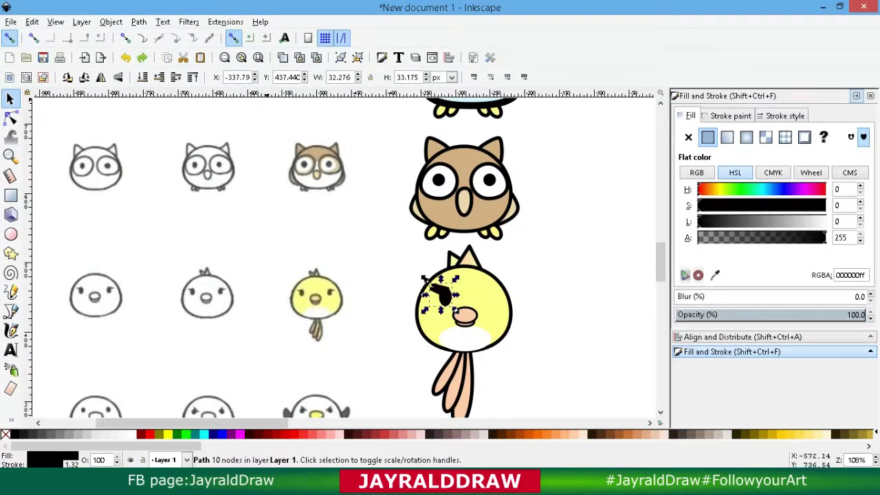
key("Escape")
Group the eye with its eyelashes and place a horizontally mirrored copy on the other side of the face.
left_click(439, 294)
left_click(437, 296, "shift")
key("ctrl+g")
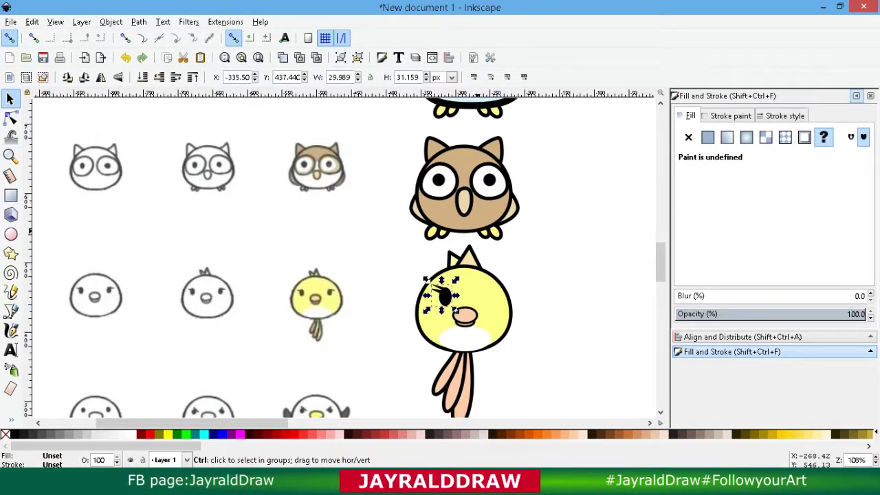
left_click_drag(448, 297, 488, 305)
left_click(386, 302)
scroll(482, 296, "down", 1)
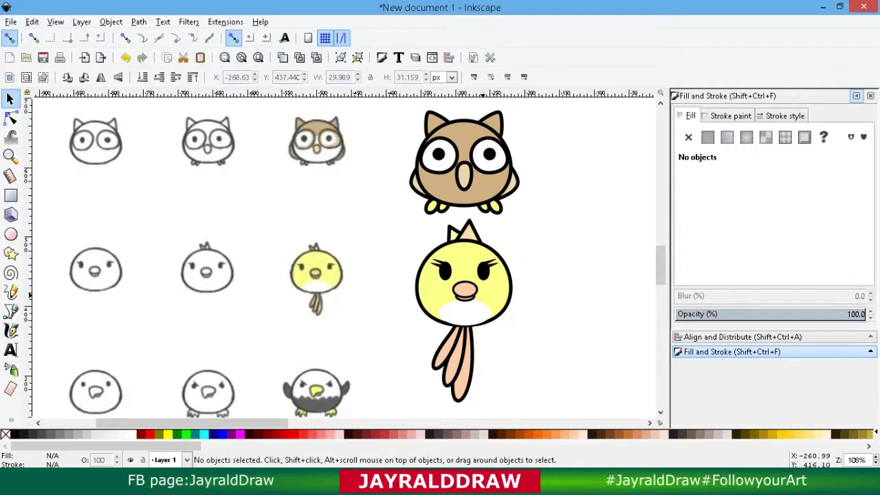
Fill the yellow bird's body with a peach-to-yellow linear gradient running from its lower left to its right edge.
left_click(484, 293)
left_click(726, 136)
left_click(731, 201)
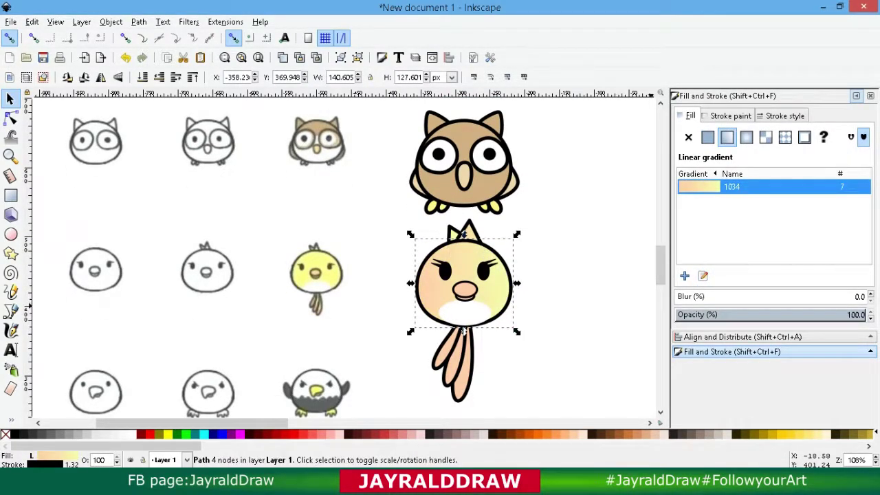
left_click(703, 275)
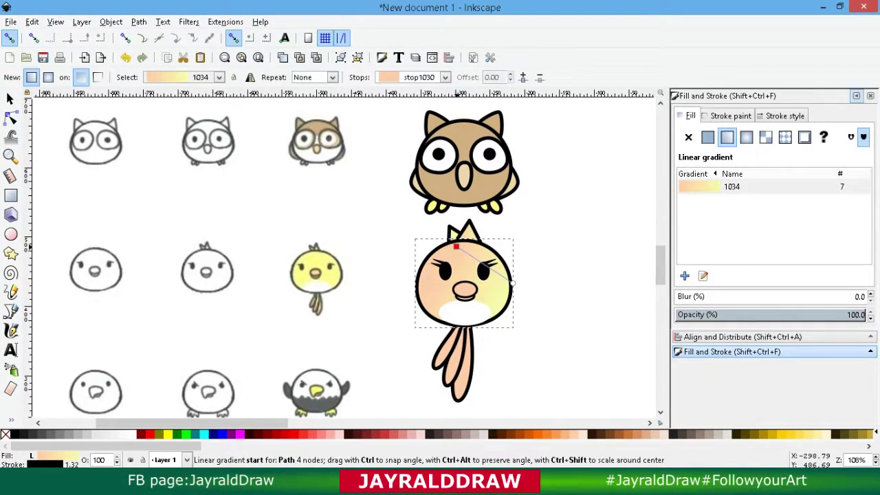
left_click_drag(456, 246, 441, 290)
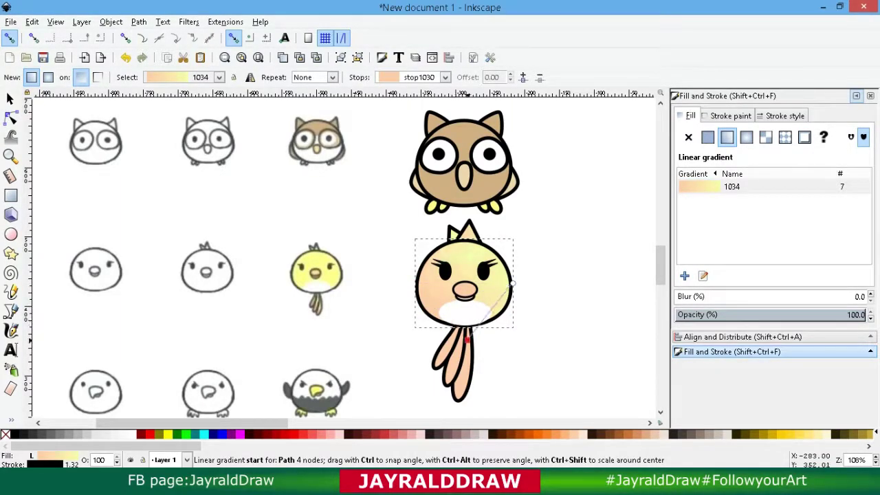
Apply a brown linear gradient to the owl's body, make its lighter end stop opaque (e7d7bf), and orient it vertically.
left_click(480, 177)
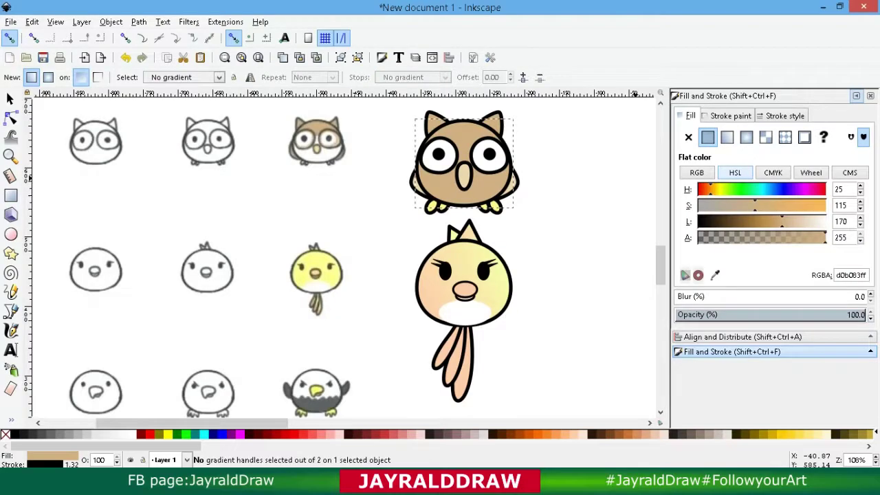
left_click(727, 137)
left_click(512, 163)
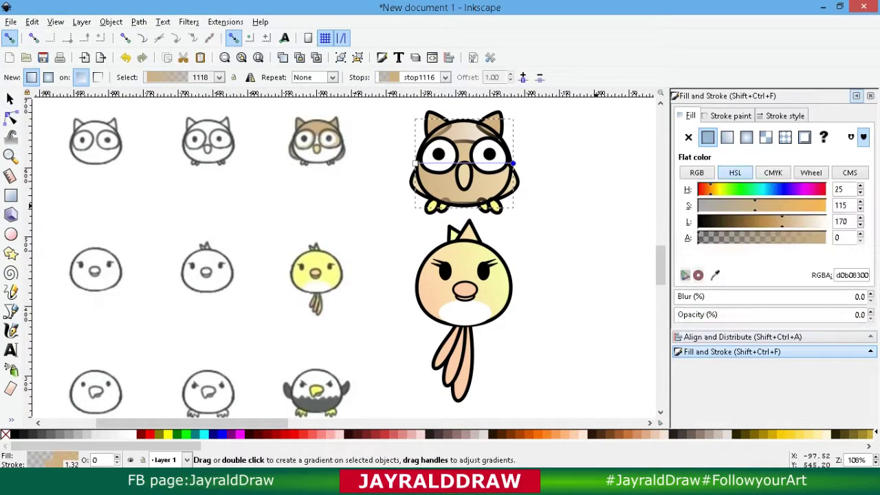
left_click_drag(512, 163, 493, 167)
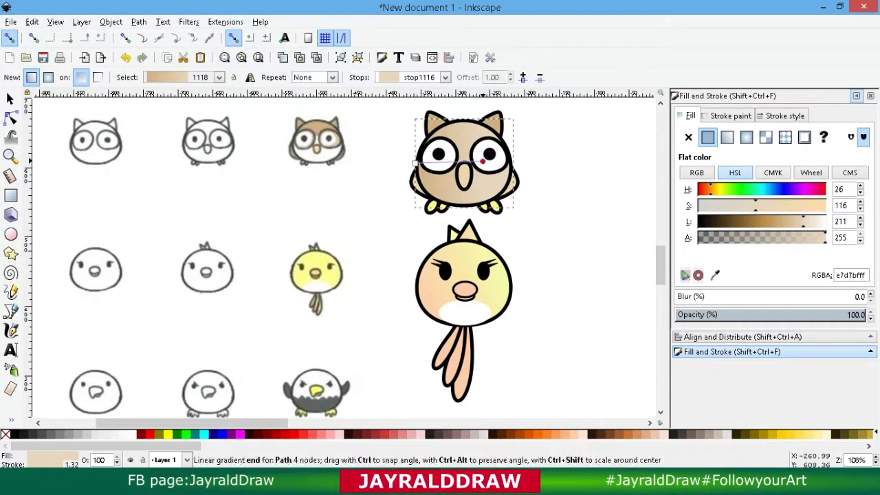
left_click_drag(415, 164, 464, 204)
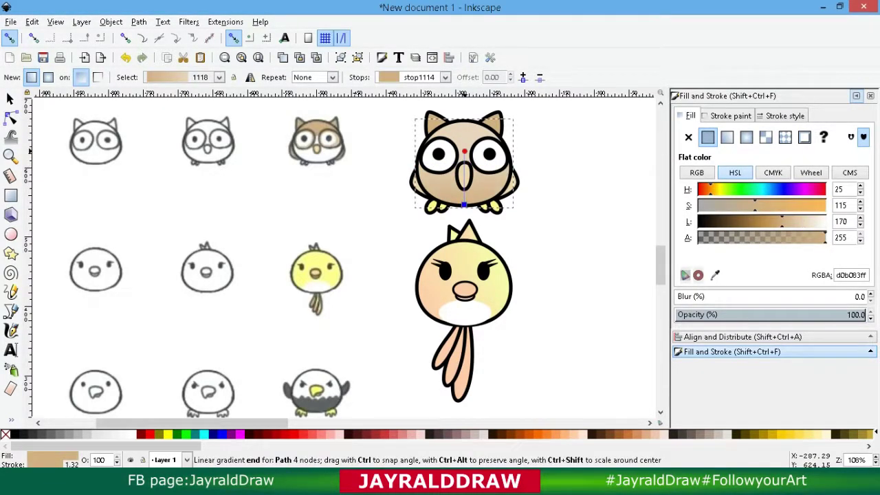
Darken the owl gradient's bottom stop, set its top stop to lightness 180 (d6ba92), and position that stop on the beak.
left_click(462, 168)
left_click(463, 204)
left_click_drag(781, 221, 747, 221)
left_click(463, 168)
mouse_move(802, 222)
left_mouse_down()
mouse_move(776, 221)
mouse_move(786, 221)
left_mouse_up()
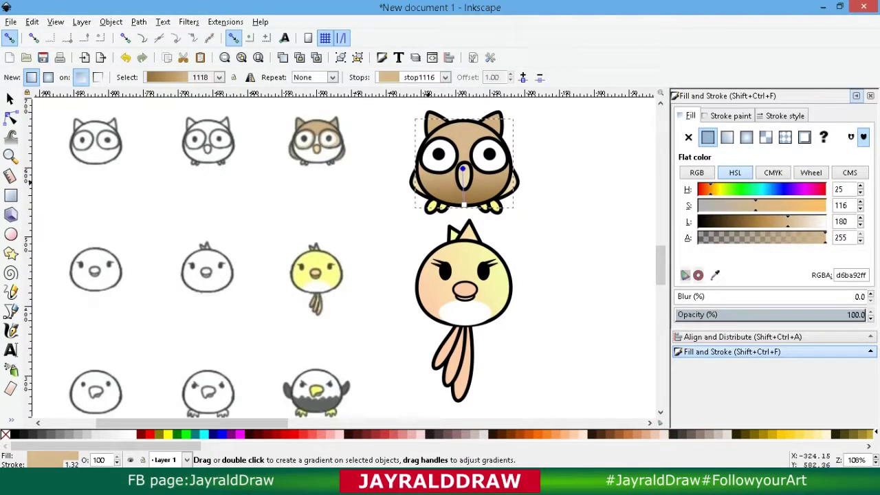
left_click_drag(464, 167, 464, 173)
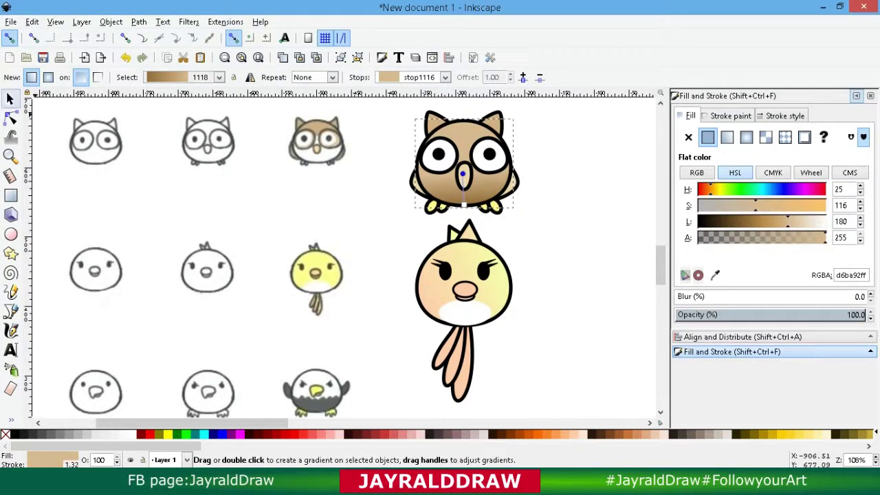
Apply a linear gradient to the light-blue bird's body and select its end stop for recolouring.
key("s")
scroll(526, 205, "up", 5)
left_click(507, 191)
left_click(713, 276)
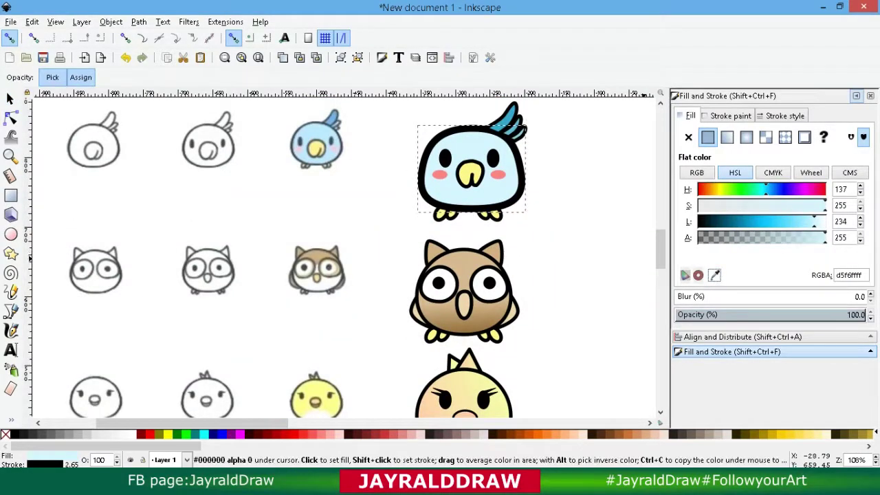
left_click(727, 138)
left_click(525, 169)
left_click(762, 297)
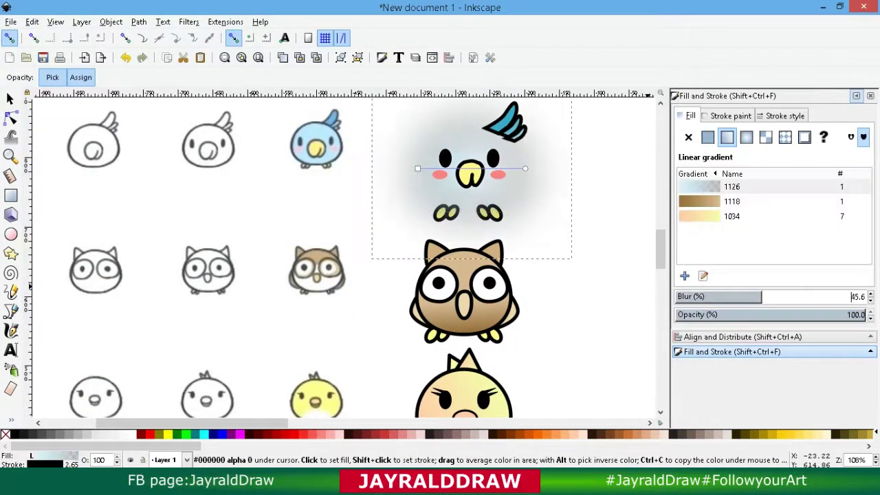
key("ctrl+z")
key("ctrl+z")
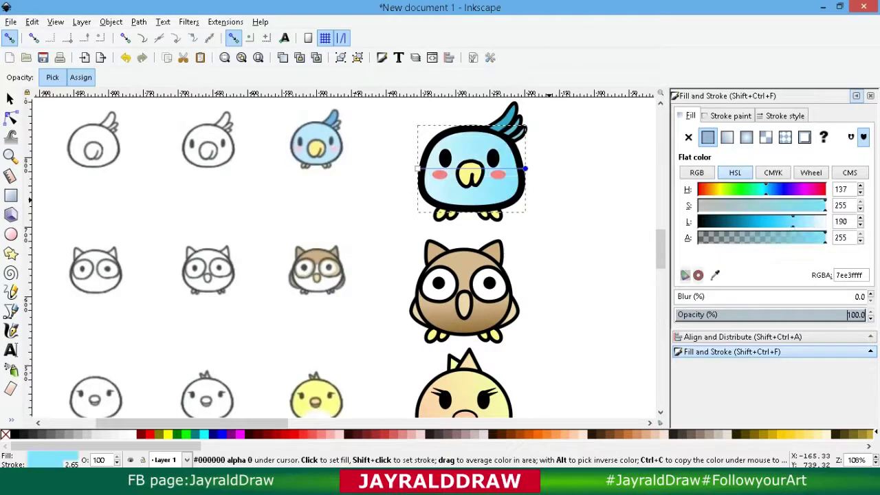
Set the blue bird gradient's end stop to bright blue 46d7ff and run the gradient downward from the light top of the body.
left_click_drag(792, 221, 777, 222)
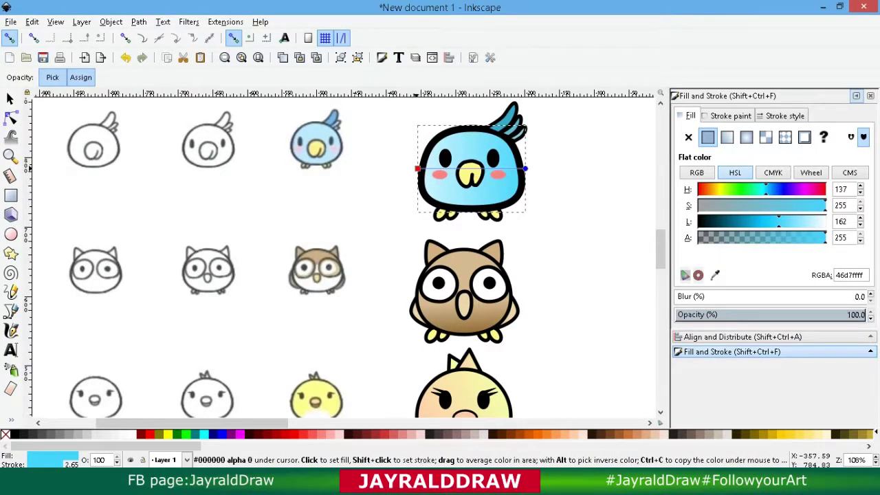
left_click_drag(417, 168, 477, 145)
left_click_drag(525, 168, 472, 196)
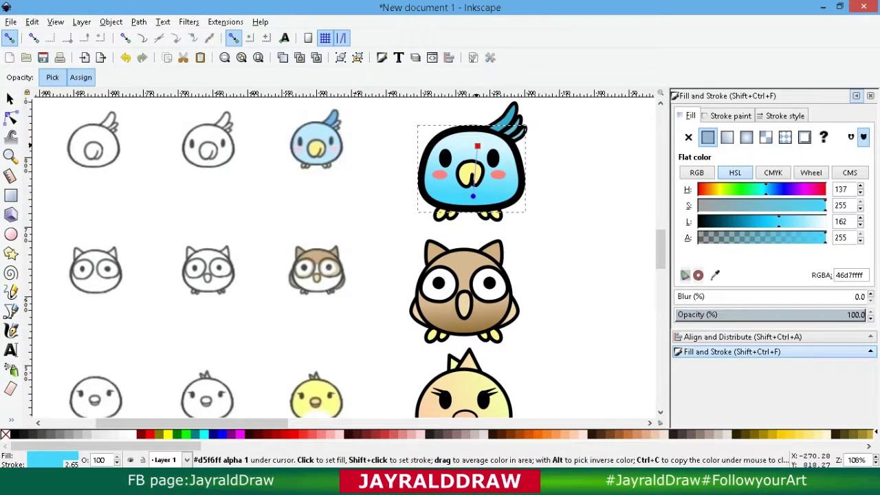
left_click_drag(476, 146, 495, 144)
left_click(484, 144)
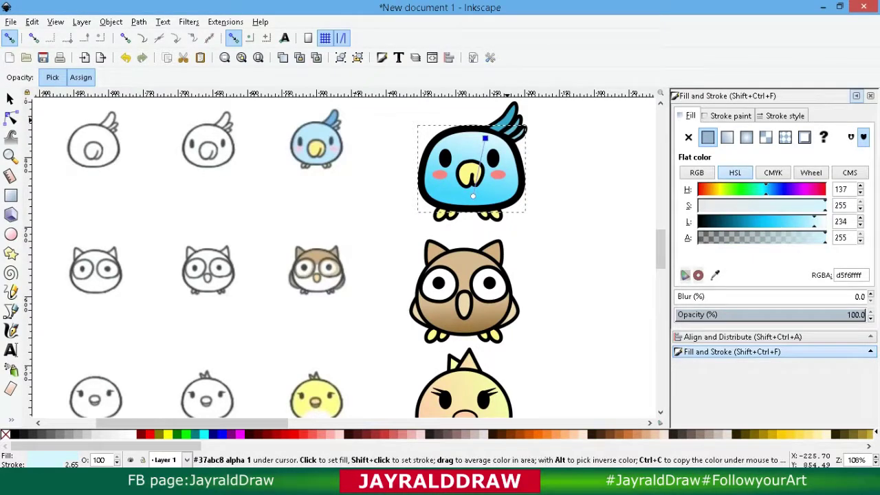
Apply a linear gradient to the penguin's grey body with a fully opaque dark end stop at lightness 44 (2b2d2c).
scroll(492, 169, "up", 5)
scroll(343, 254, "up", 2)
key("s")
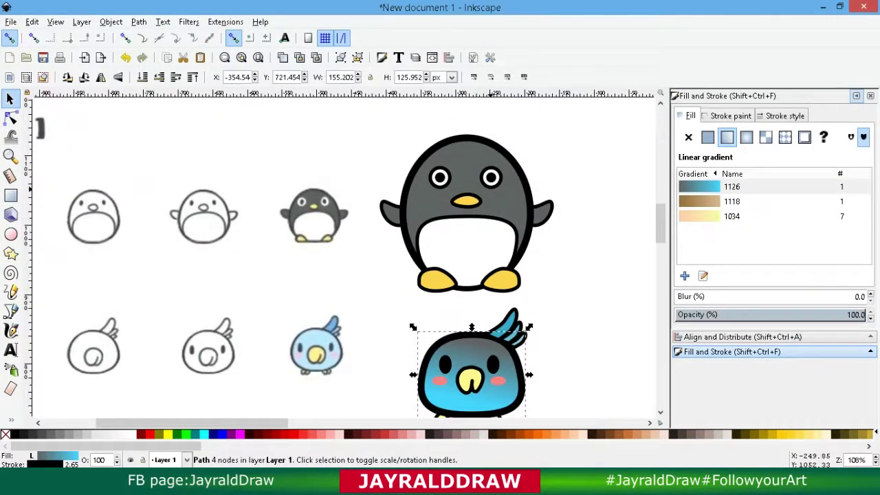
key("ctrl+z")
left_click(479, 186)
key("g")
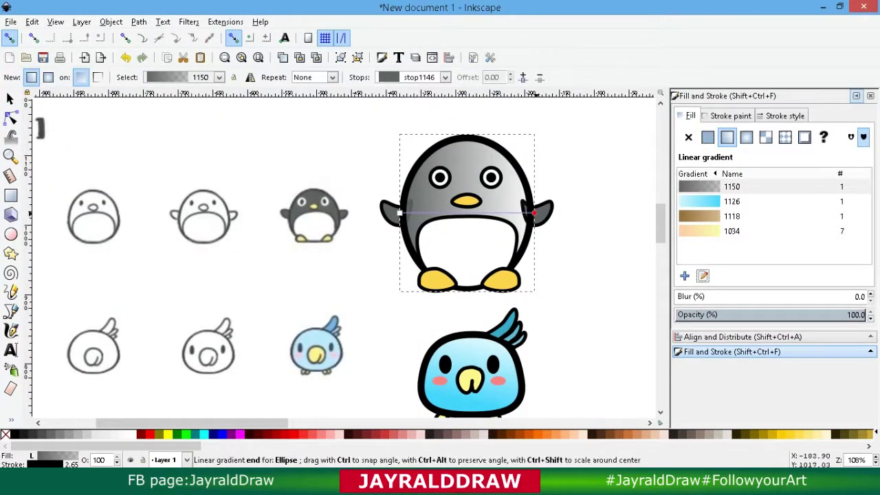
left_click(533, 213)
left_click_drag(699, 237, 826, 237)
left_click_drag(746, 222, 720, 221)
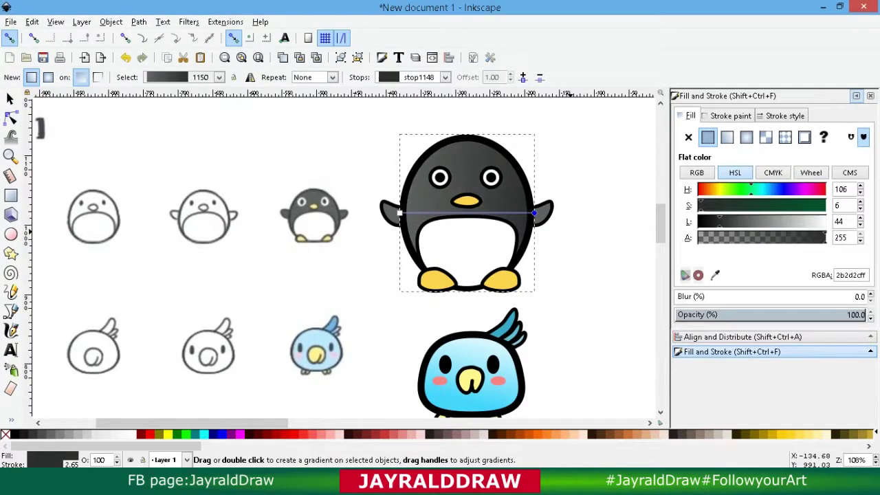
Orient the penguin's gradient vertically, from grey at the top of the belly to dark just above the head, and deselect it.
left_click_drag(399, 213, 467, 223)
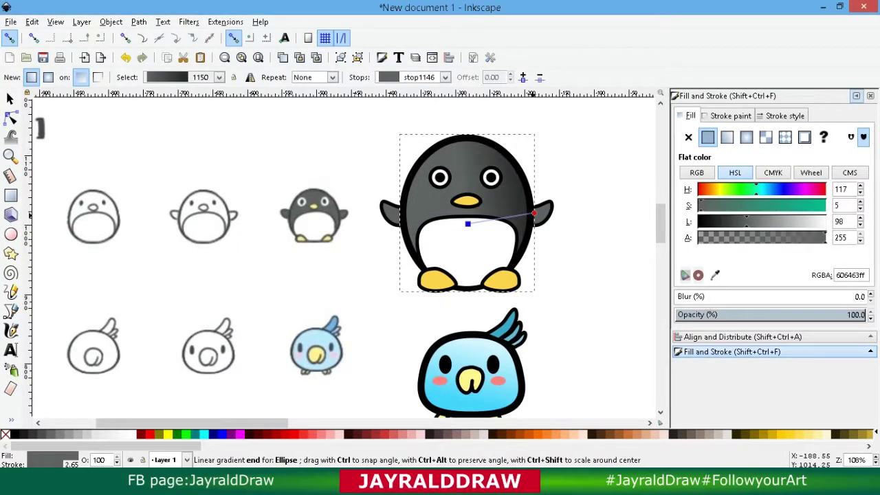
left_click_drag(534, 213, 470, 126)
left_click(563, 248)
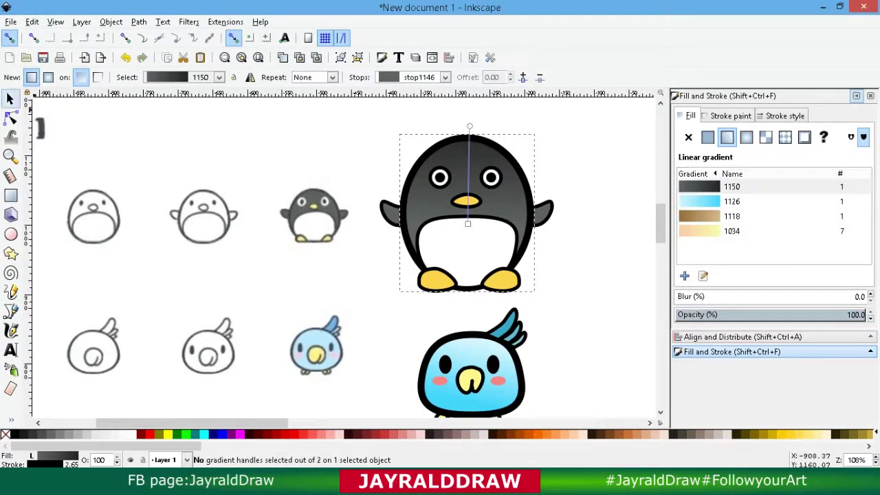
left_click(11, 99)
left_click(632, 281)
Duplicate the yellow bird's body and place the copy directly below its tail feathers.
scroll(625, 278, "down", 15)
scroll(343, 255, "down", 3)
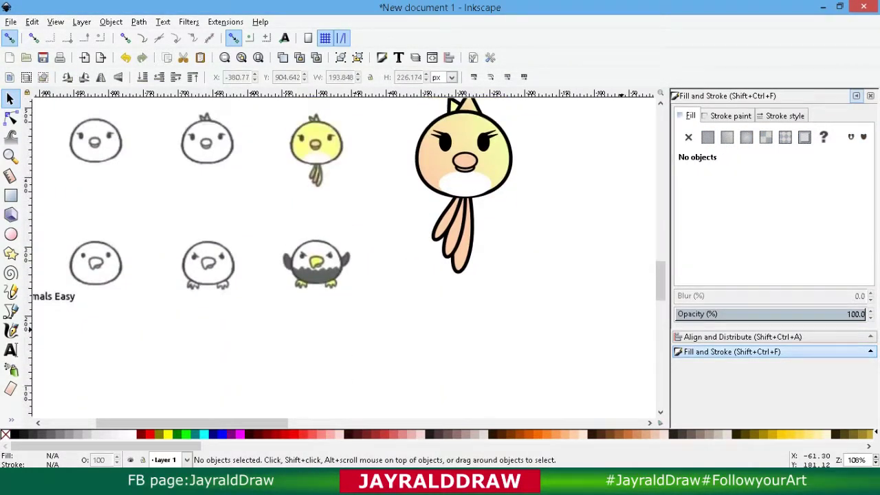
right_click(500, 131)
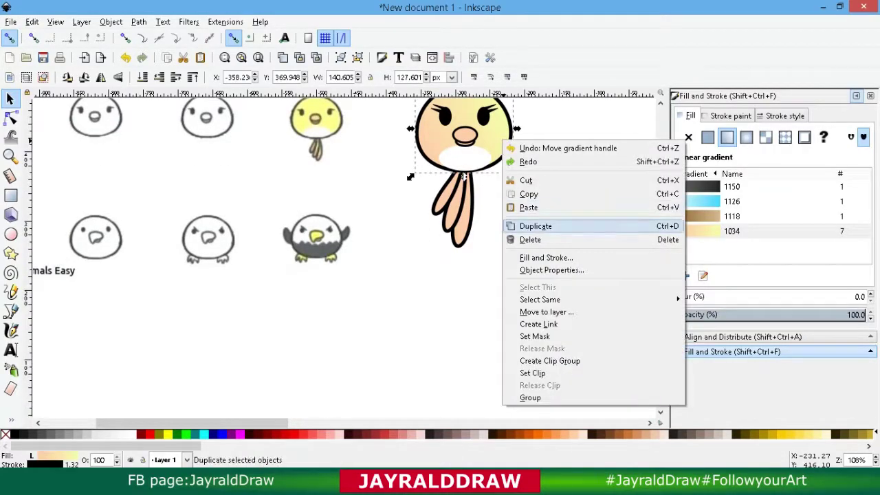
left_click(533, 226)
left_click_drag(464, 138, 464, 315)
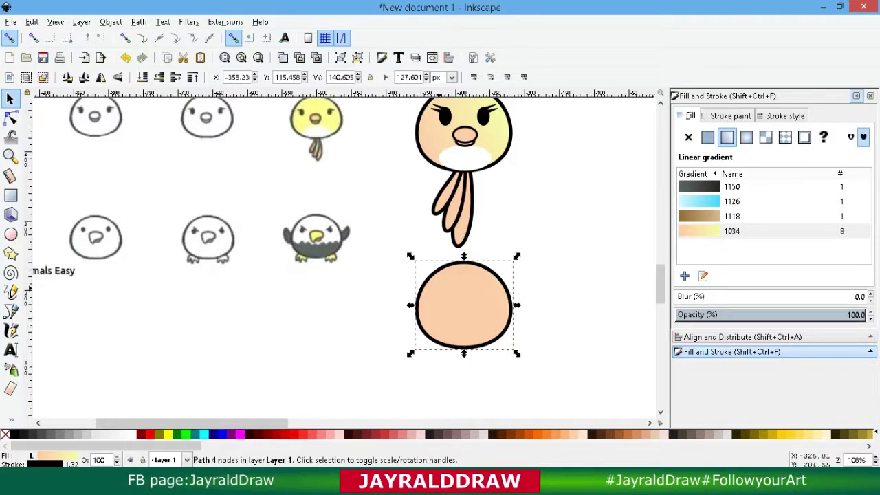
Fill the copied body with the penguin's dark grey gradient 1150 and open that gradient for editing.
left_click(702, 276)
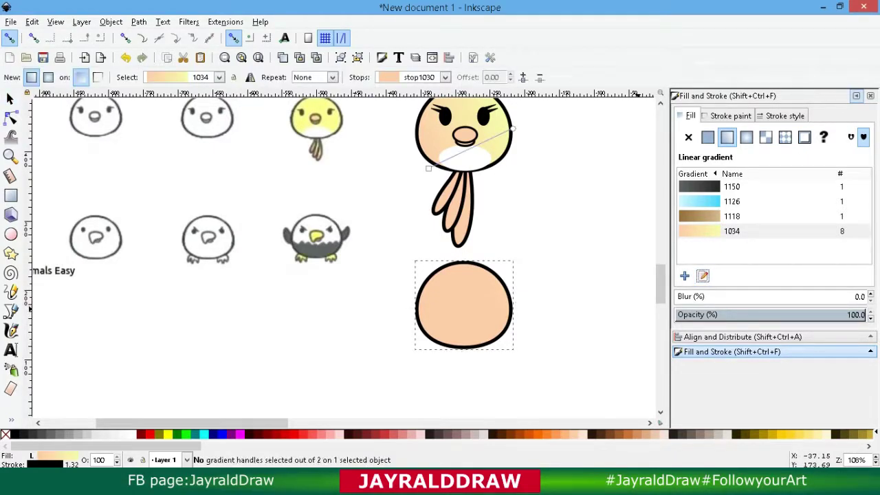
left_click(731, 187)
left_click(703, 275)
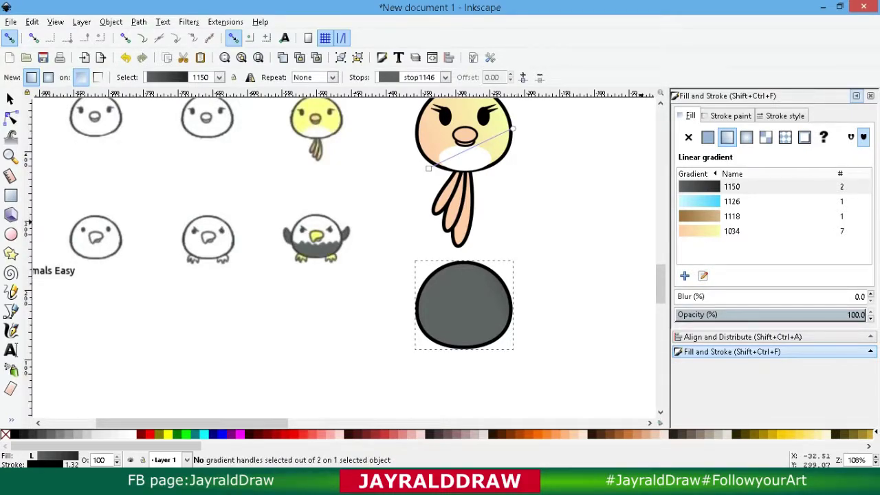
left_click(11, 99)
left_click(702, 276)
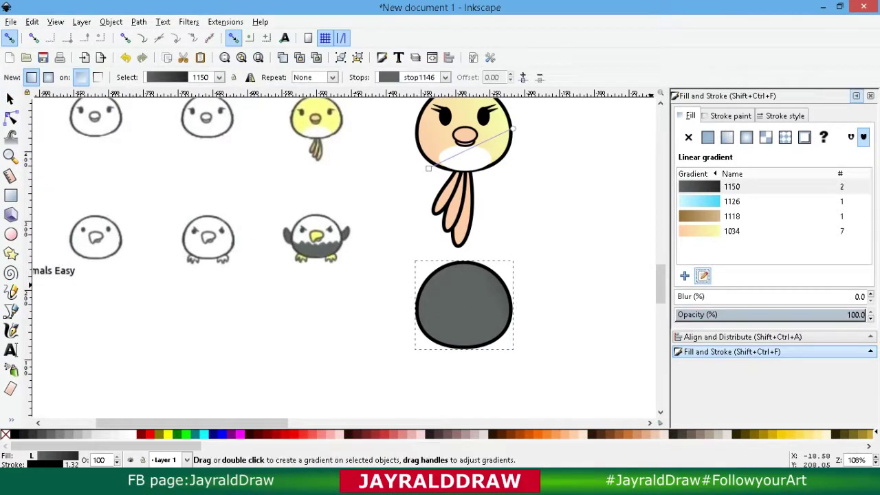
Set the copied body's gradient start to near-white (f7f7f7) at mid-body and its dark end near the bottom edge.
left_click_drag(428, 168, 465, 330)
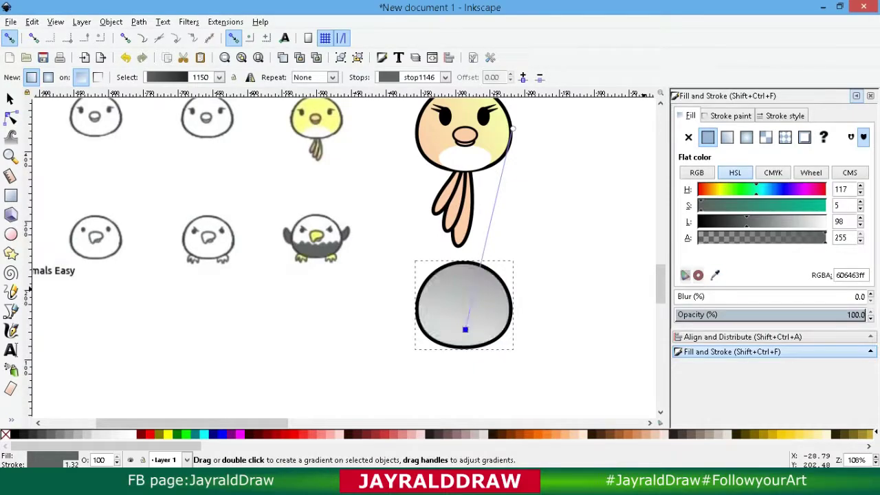
left_click_drag(820, 222, 820, 221)
left_click_drag(513, 128, 463, 300)
mouse_move(465, 352)
left_mouse_down()
mouse_move(465, 309)
mouse_move(465, 337)
left_mouse_up()
Add a middle stop at offset 0.35 to the body's gradient and set its lightness to 187 (babbba).
double_click(465, 314)
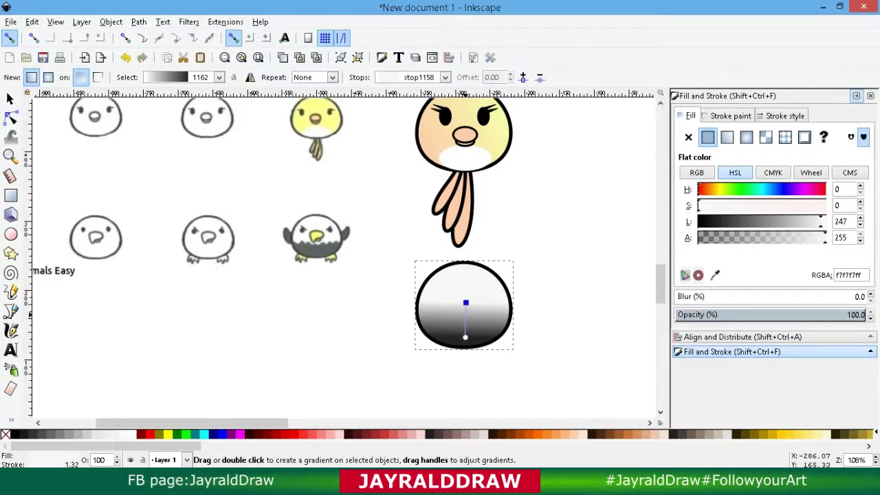
mouse_move(784, 222)
left_mouse_down()
mouse_move(723, 221)
mouse_move(810, 221)
mouse_move(791, 222)
left_mouse_up()
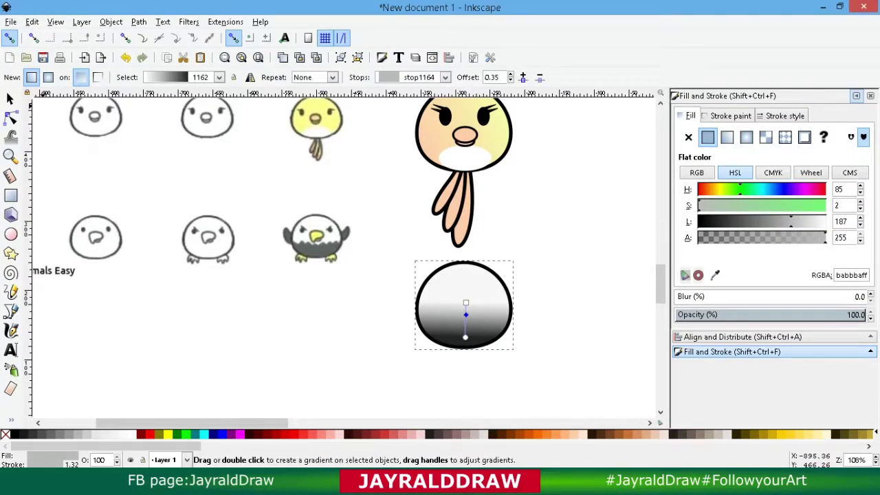
left_click(10, 99)
scroll(536, 230, "up", 6)
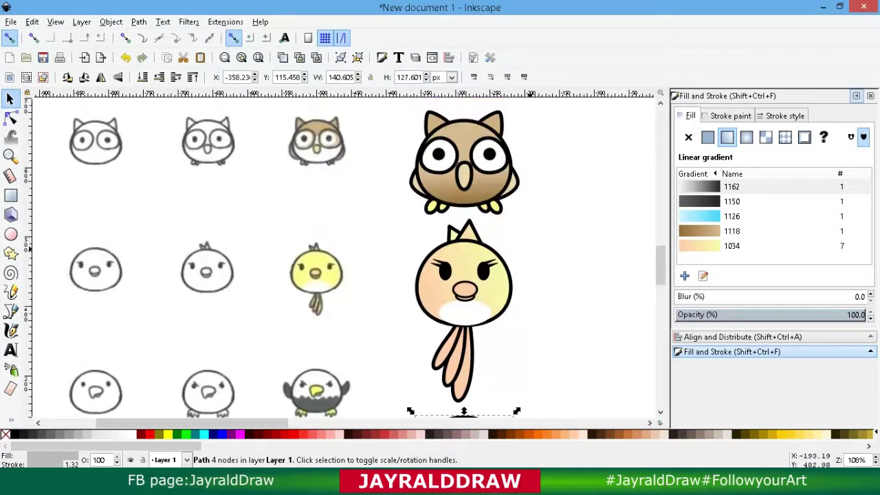
scroll(527, 208, "down", 6)
Draw a small ellipse below the eagle reference, convert it to a path, and reshape it into a pointed, hooked upper beak.
left_click(10, 311)
left_click(11, 234)
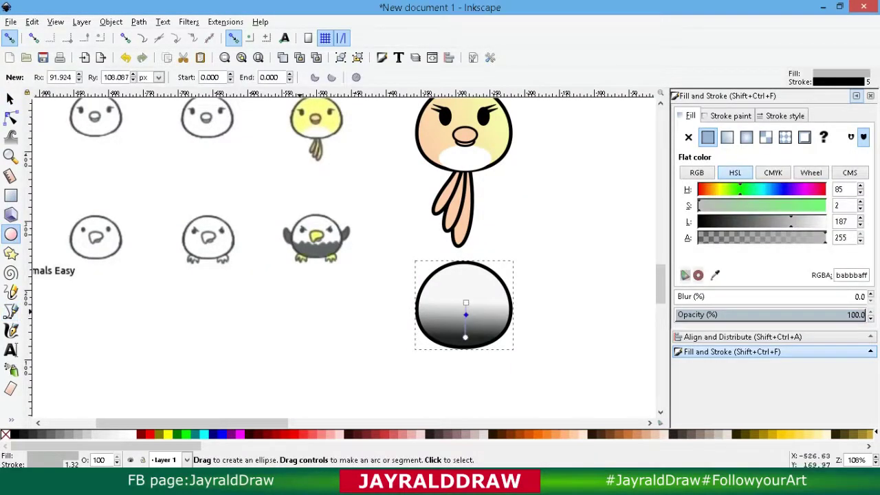
left_click_drag(291, 310, 325, 348)
left_click(138, 22)
left_click(168, 37)
left_click(10, 117)
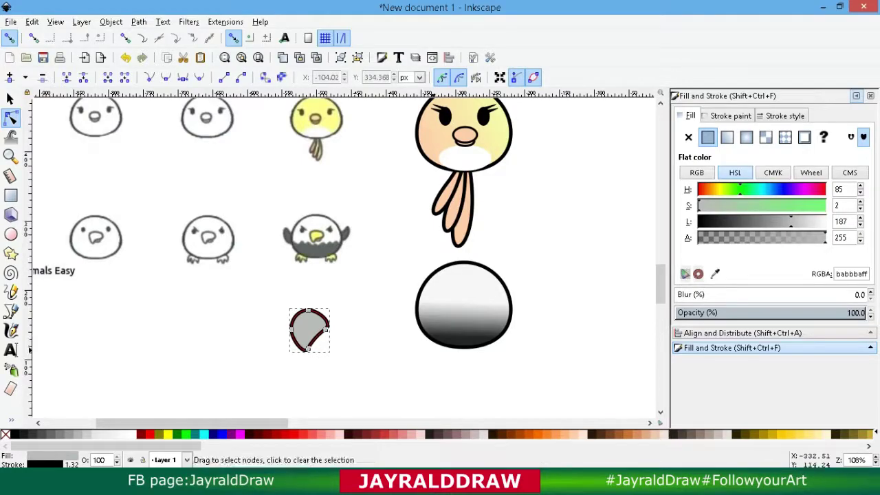
key("s")
Draw an oval about 34 by 38 px as the lower beak, bring the upper beak in front, and rotate the upper beak slightly.
left_click(10, 234)
left_click_drag(307, 326, 319, 341)
key("s")
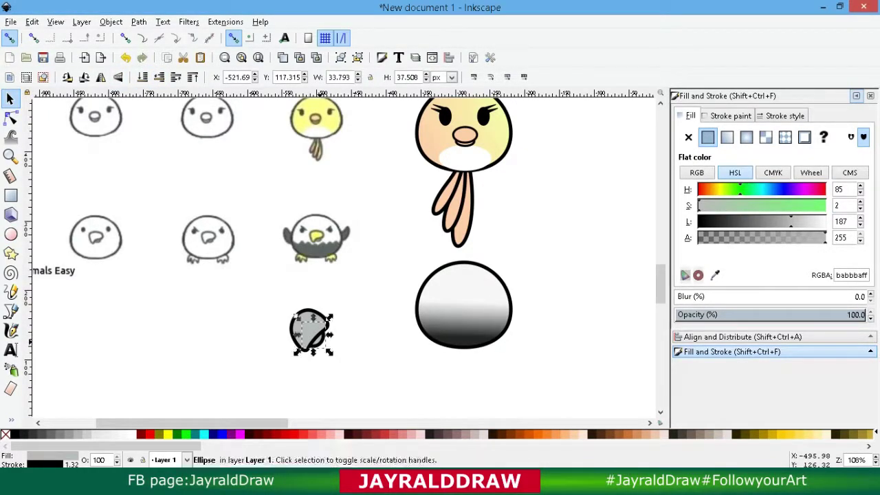
left_click(314, 323)
left_click(315, 318)
left_click_drag(334, 303, 333, 310)
Fill both beak shapes with yellow fefe6a sampled from the reference's yellow bird.
left_click(360, 367)
left_click_drag(360, 367, 283, 301)
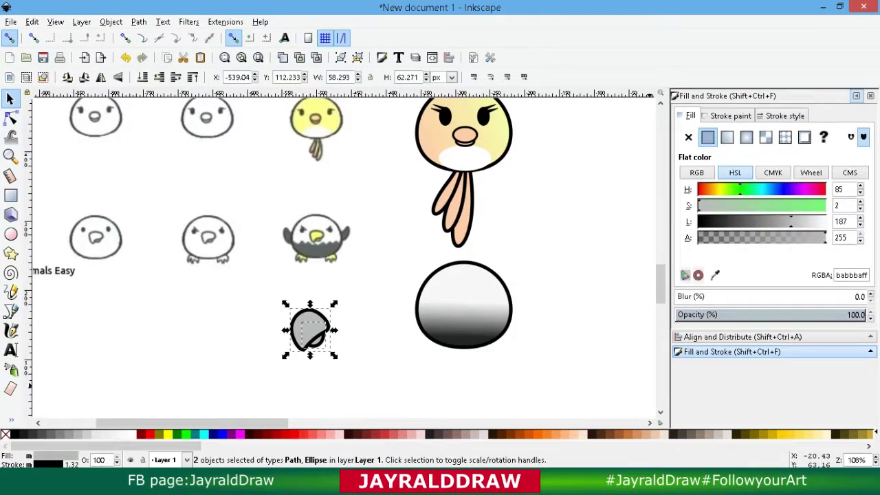
left_click(714, 275)
left_click(316, 121)
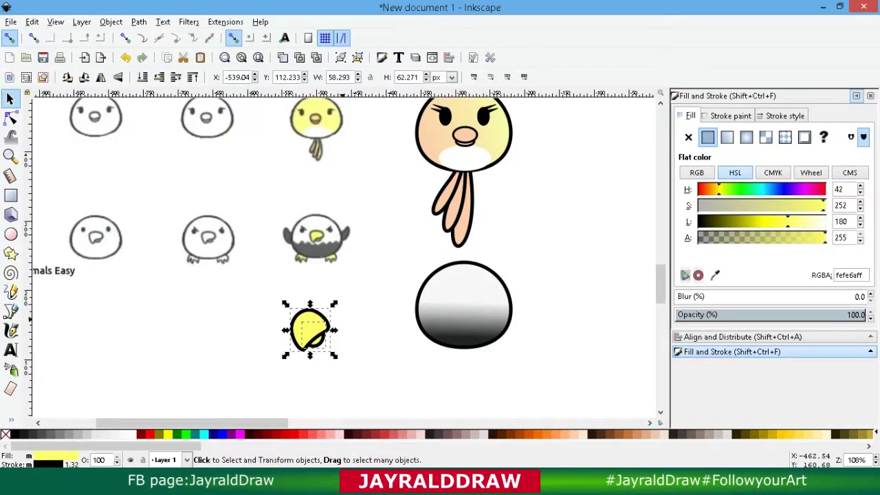
Group the beak shapes, shrink the group to about 33 by 35 px, place it on the eagle's body, and set its stroke width to 3 px.
left_click(340, 58)
left_click_drag(333, 303, 326, 312)
mouse_move(319, 328)
left_mouse_down()
mouse_move(474, 307)
mouse_move(465, 305)
left_mouse_up()
left_click(784, 115)
type("3")
key("Return")
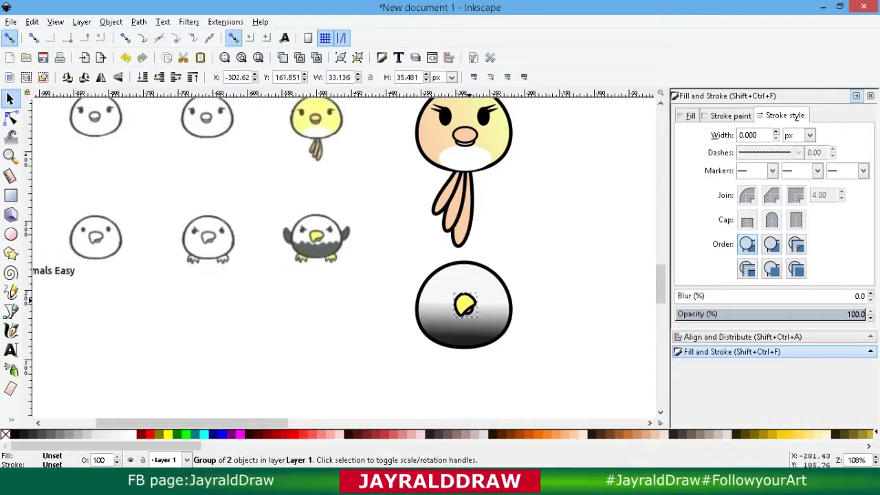
Centre the beak horizontally and vertically on the eagle's body.
left_click(456, 274, "ctrl")
left_click(465, 303, "shift")
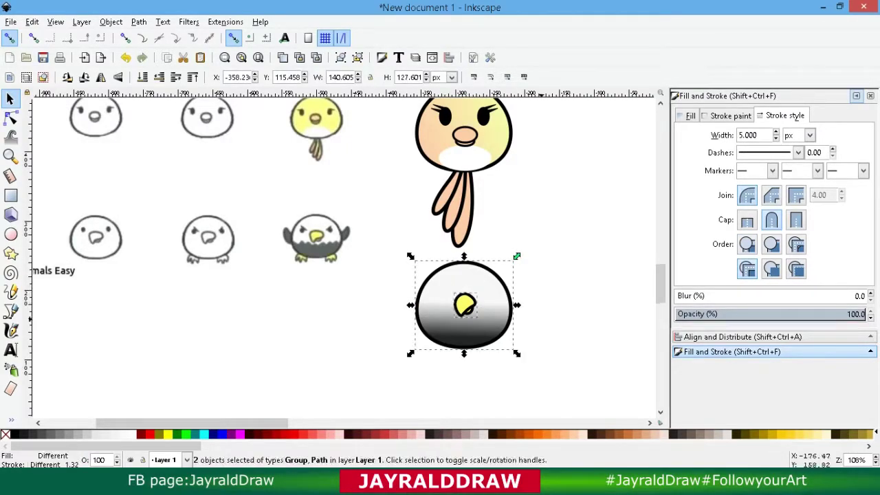
left_click(742, 337)
left_click(796, 157)
left_click(797, 178)
left_click(560, 264)
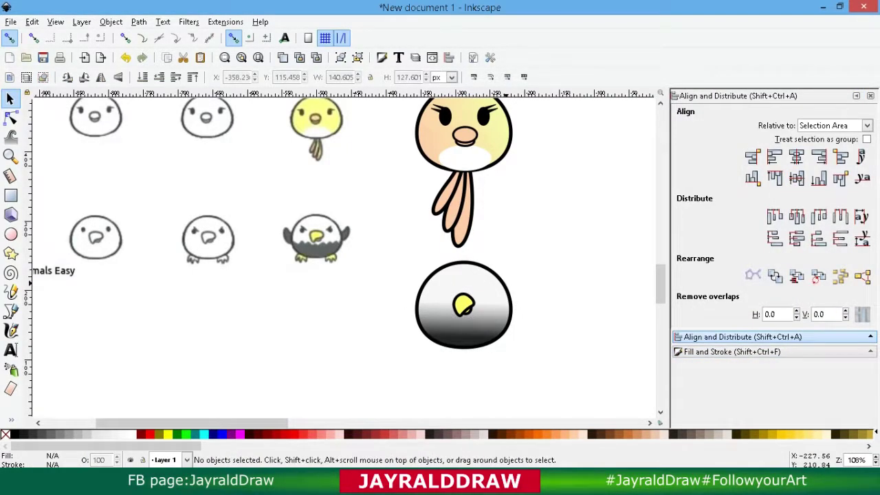
Duplicate the owl's right-hand eye and move the copy down beside the eagle.
left_click(485, 115)
scroll(502, 253, "up", 5)
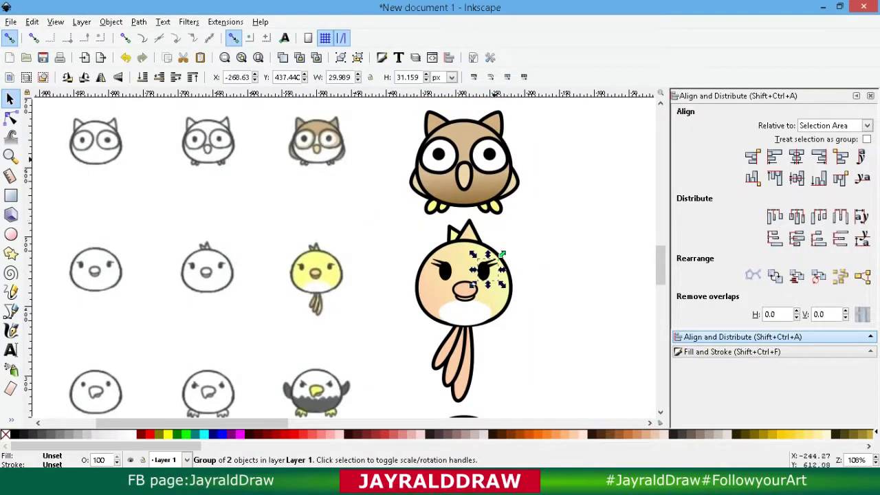
left_click(494, 159)
key("ctrl+d")
left_click_drag(490, 157, 526, 404)
scroll(526, 404, "down", 4)
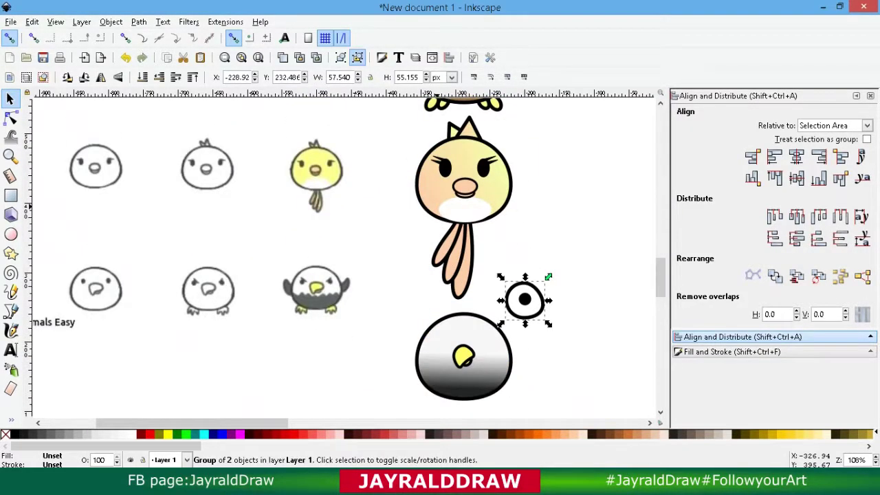
Ungroup the copied eye, delete its white outer shape, and place the black pupil on the eagle's face, above and right of the beak.
key("ctrl+shift+g")
left_click(564, 252)
left_click(537, 291)
key("Delete")
left_click_drag(523, 300, 483, 340)
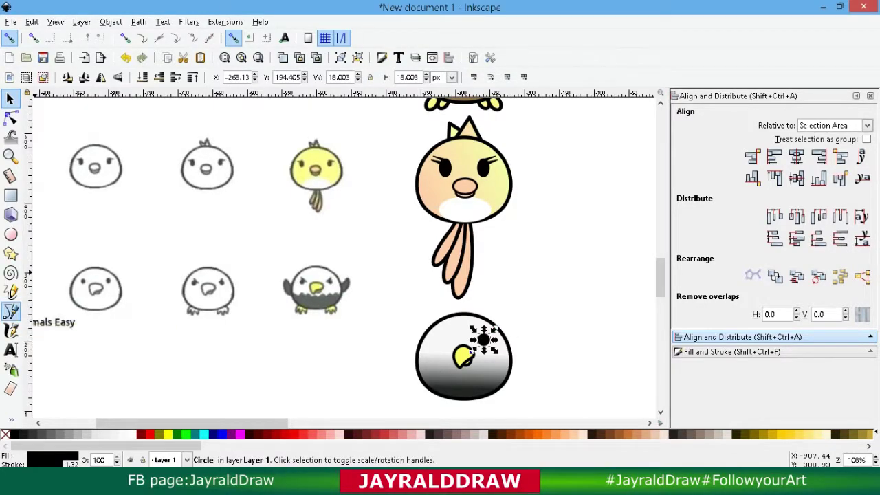
Draw a slanted straight eyebrow above the eagle's right-hand eye with a 4 px stroke and position it close to the eye.
left_click(10, 311)
left_click(472, 335)
double_click(487, 328)
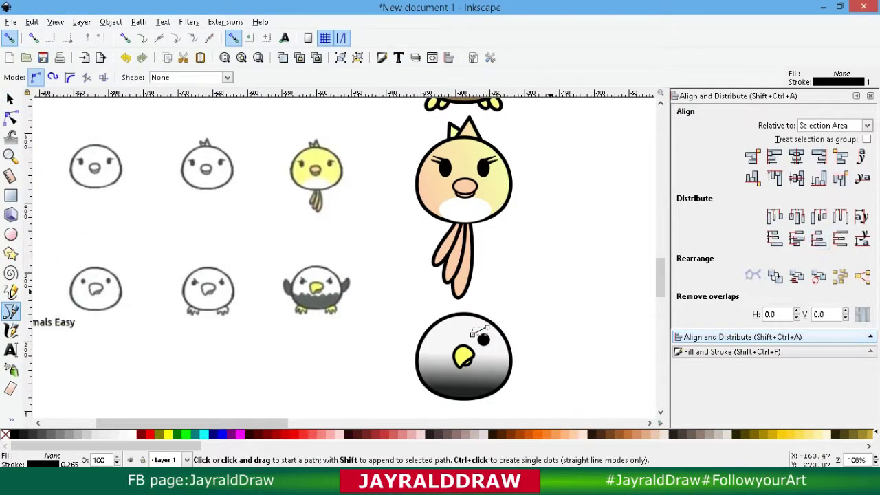
key("ctrl+shift+f")
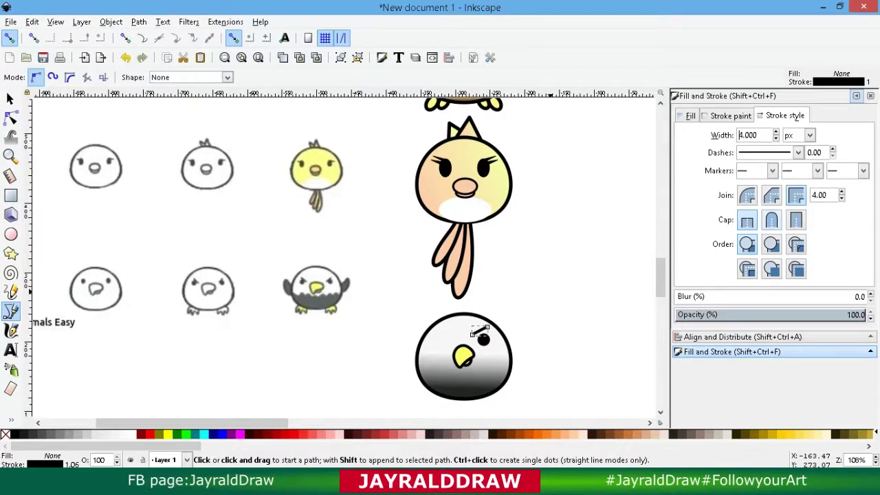
left_click(10, 99)
key("Escape")
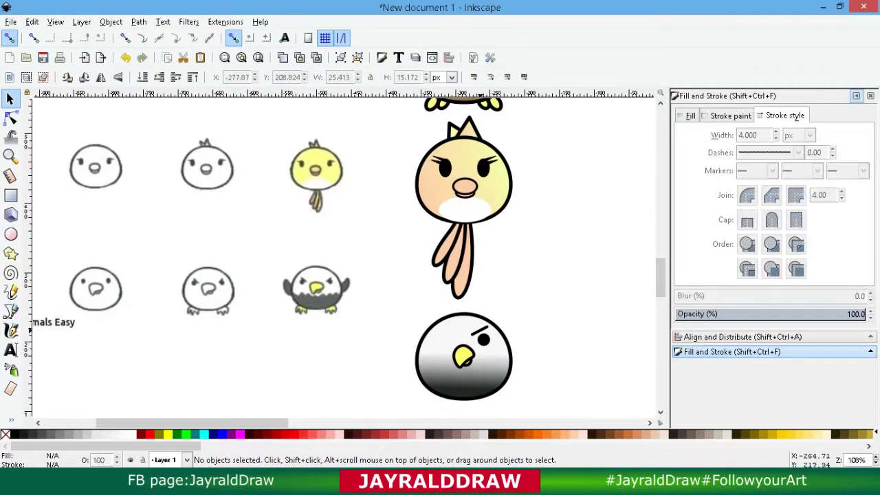
left_click(483, 330)
left_click_drag(483, 329, 484, 333)
key("Escape")
Group the eagle's right-hand eye with its eyebrow.
left_click(484, 340)
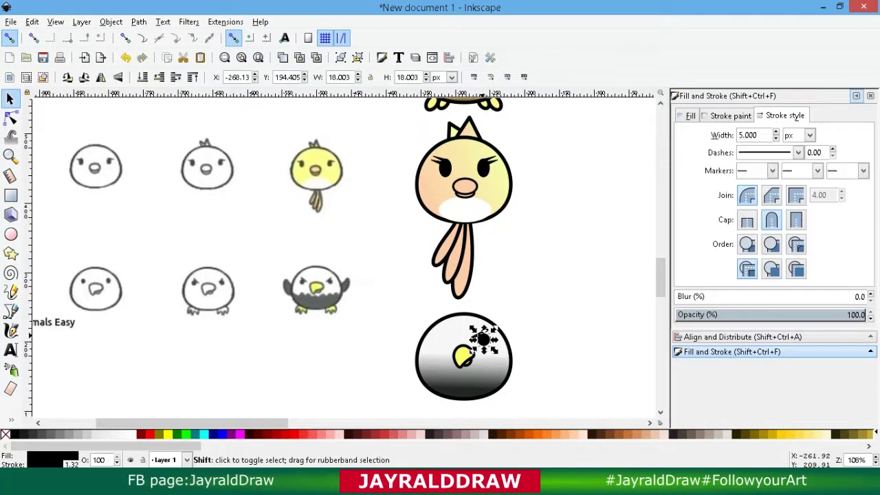
key("plus")
key("plus")
scroll(549, 337, "down", 4)
left_click_drag(206, 423, 246, 423)
left_click(344, 313, "shift")
left_click(340, 58)
Duplicate the eye group, flip it horizontally, and place the copy on the left side of the eagle's face.
key("ctrl+d")
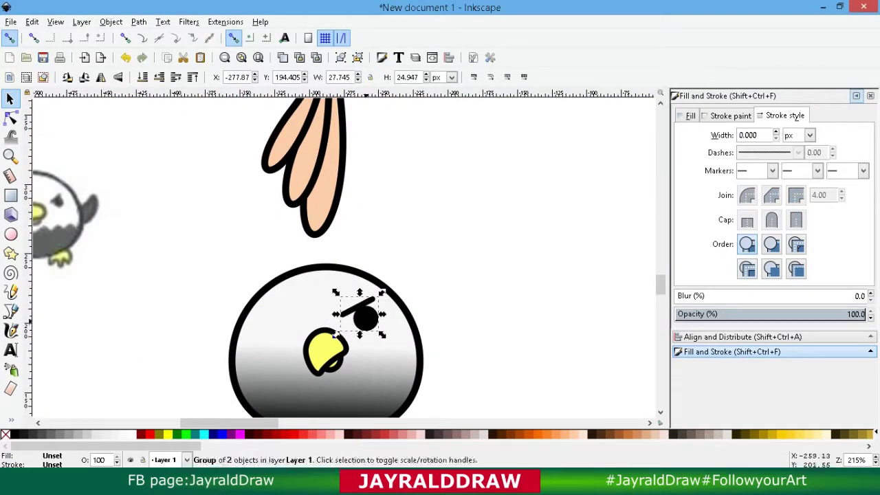
left_click(100, 77)
left_click_drag(344, 319, 274, 319)
key("minus")
key("minus")
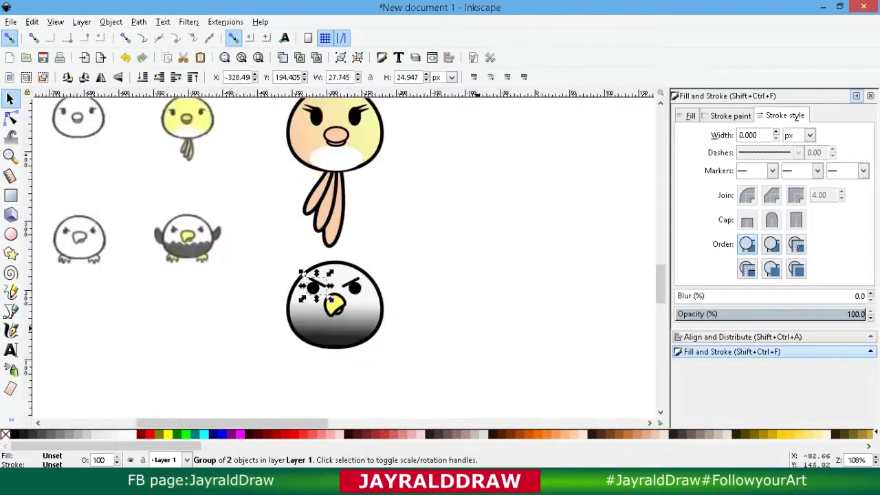
left_click(429, 347)
Duplicate the penguin's left-hand wing and move the copy down to the left side of the eagle's body.
scroll(430, 347, "up", 11)
scroll(429, 347, "up", 8)
left_click(273, 189)
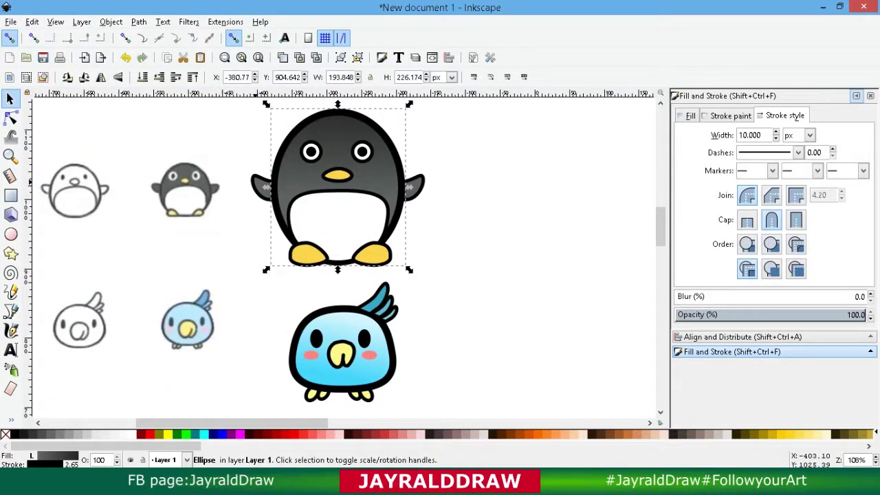
left_click(261, 187)
key("ctrl+d")
left_click_drag(261, 191, 263, 394)
scroll(263, 394, "down", 10)
left_click_drag(266, 132, 270, 384)
scroll(270, 384, "down", 8)
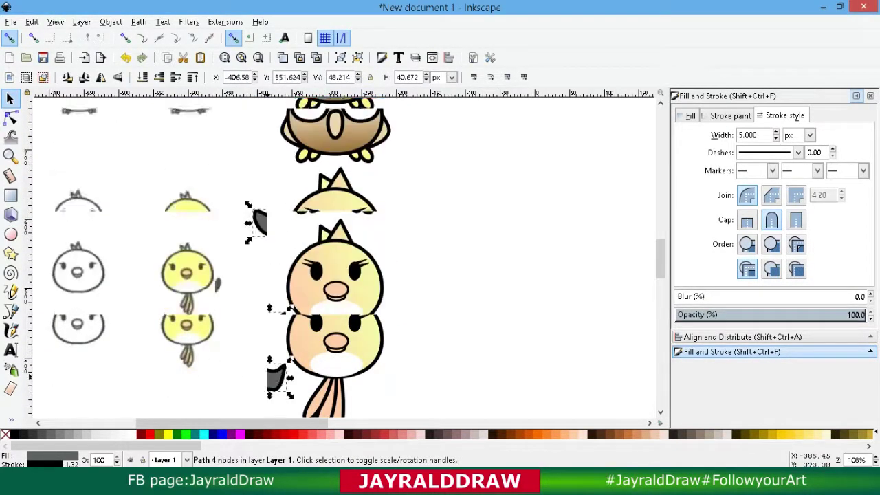
left_click_drag(269, 178, 305, 299)
Rotate the copied wing to point upward and reshape its outline to about 47 by 53 px.
left_click(280, 302)
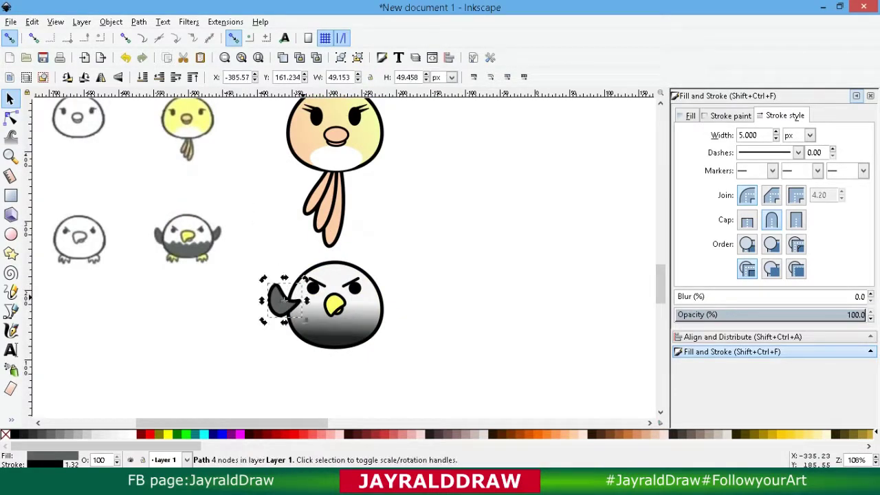
key("n")
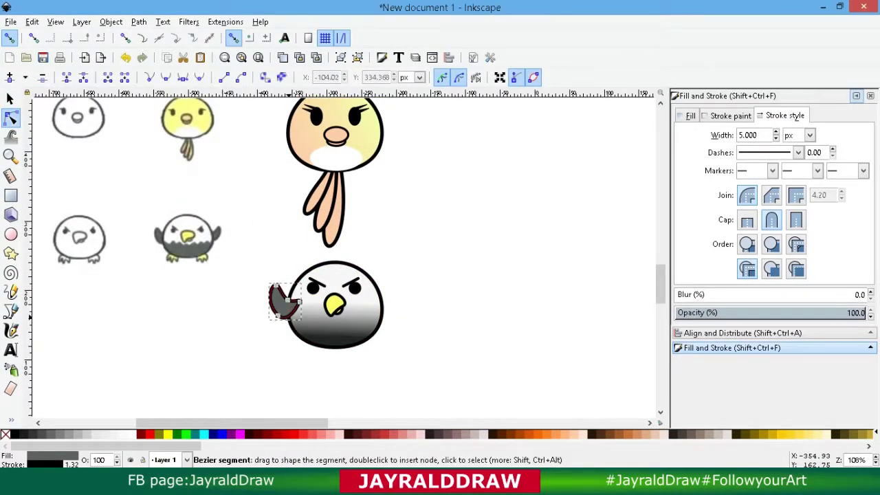
key("s")
Duplicate the wing, flip it horizontally onto the body's right side, and keep both wings behind the body.
key("ctrl+d")
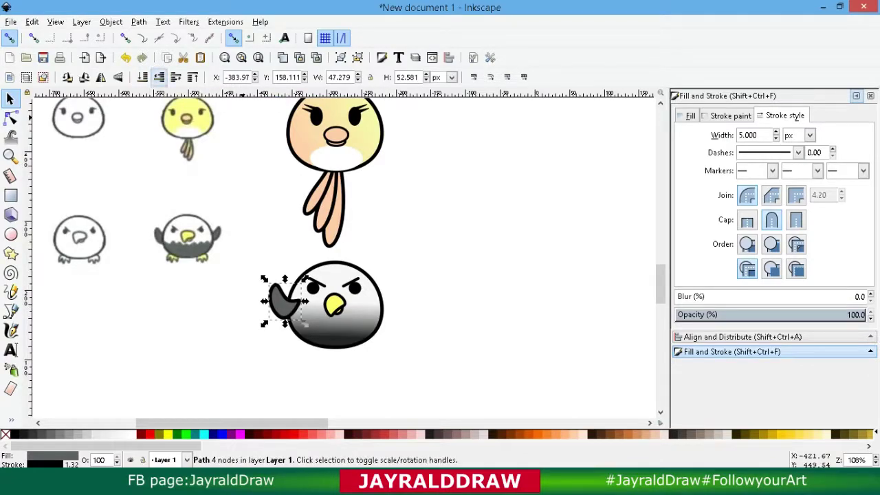
left_click(101, 78)
left_click_drag(294, 307, 384, 302)
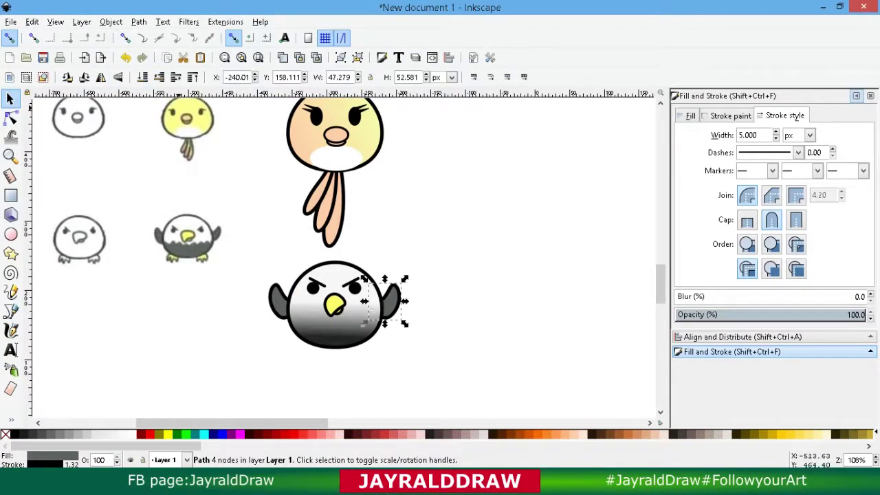
left_click(459, 270)
Draw a closed three-clawed foot shape in the empty area beside the eagle with the Bezier tool.
scroll(457, 270, "up", 5)
scroll(458, 270, "down", 6)
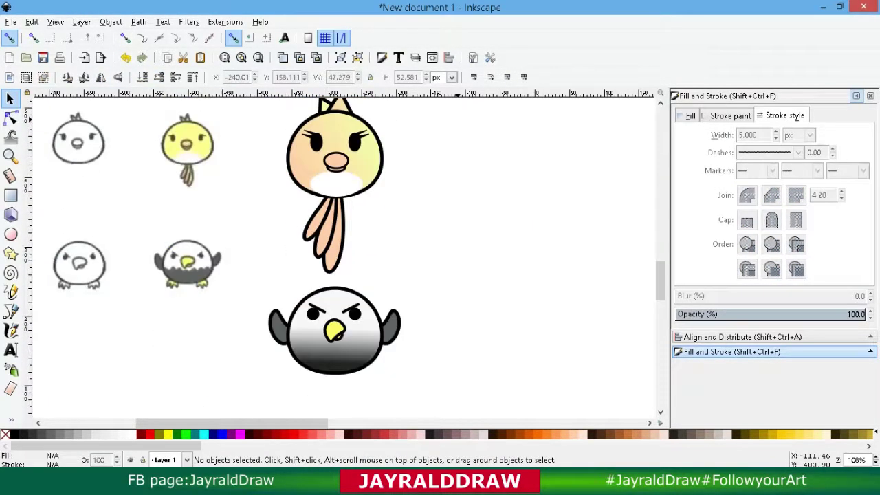
left_click(11, 311)
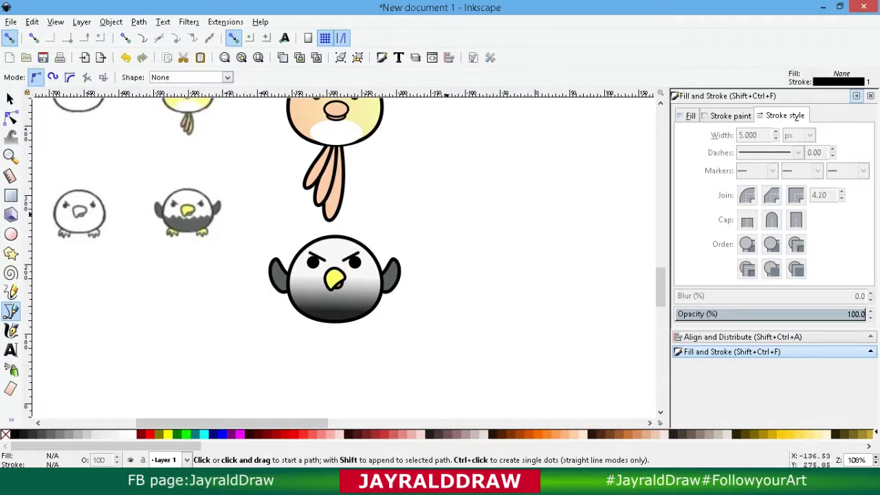
left_click_drag(442, 191, 440, 218)
left_click(441, 239)
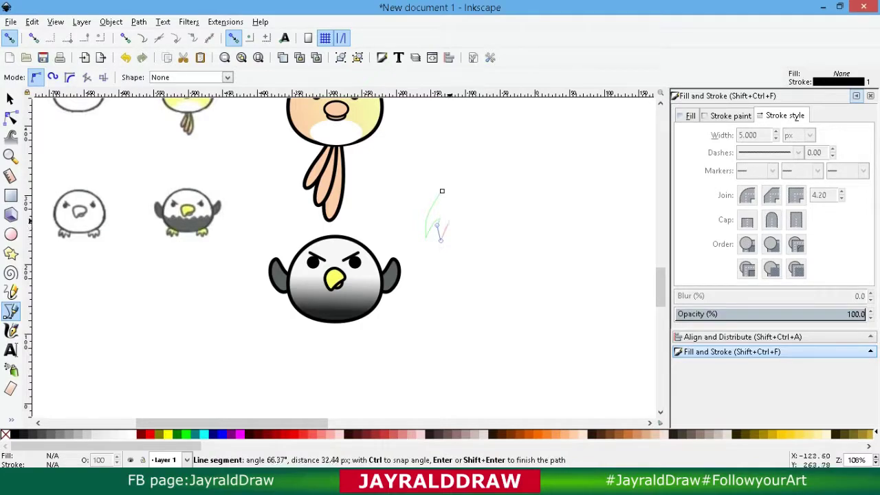
left_click(450, 219)
left_click(459, 239)
left_click_drag(467, 207, 467, 195)
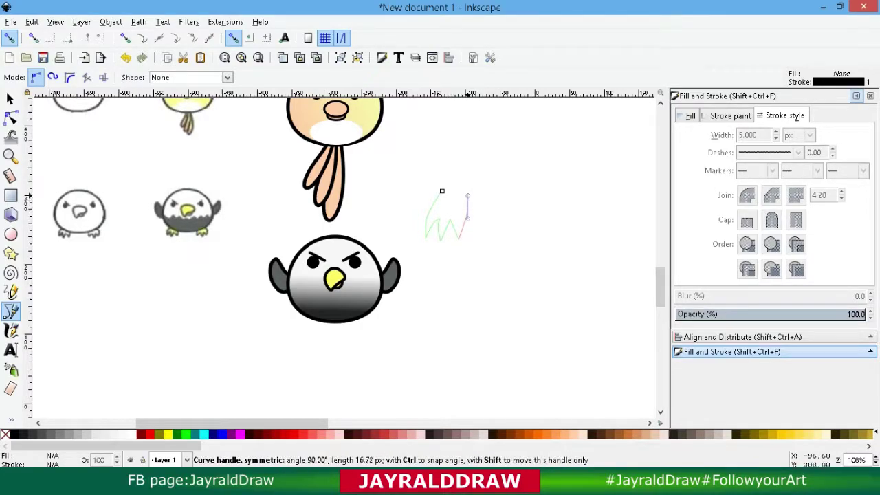
left_click(467, 190)
left_click(442, 191)
Fill the foot with yellow fefe6a sampled from the eagle's beak and shrink it to about 46 by 56 px.
key("d")
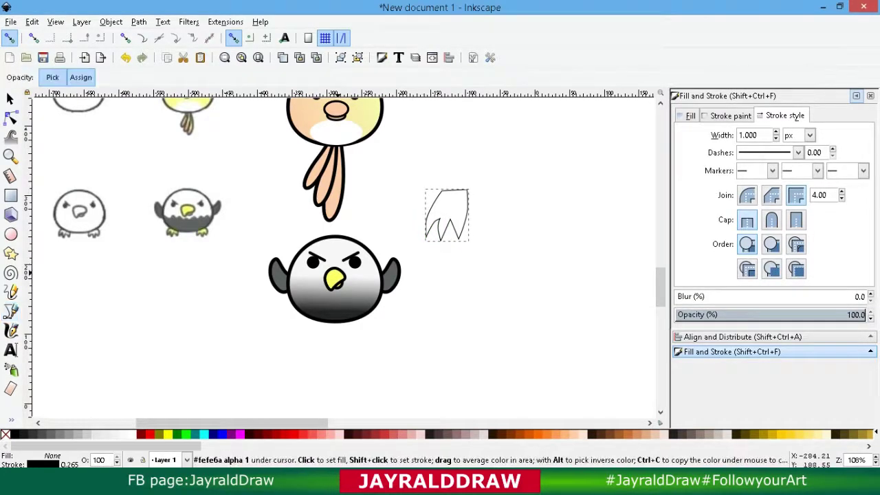
left_click(333, 277)
key("s")
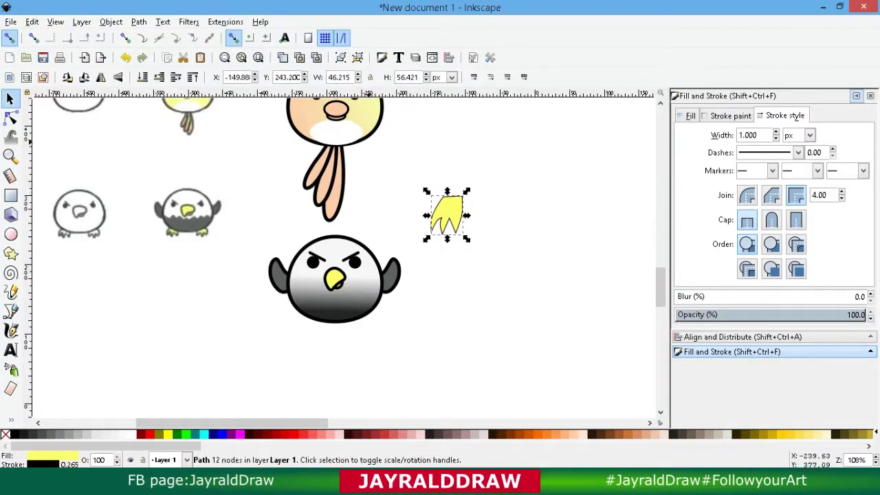
Reduce the foot to about 28 by 35 px, place it under the body's left side, and set its stroke width to 3 px.
left_click(139, 21)
left_click(147, 273)
left_click_drag(449, 212, 312, 329)
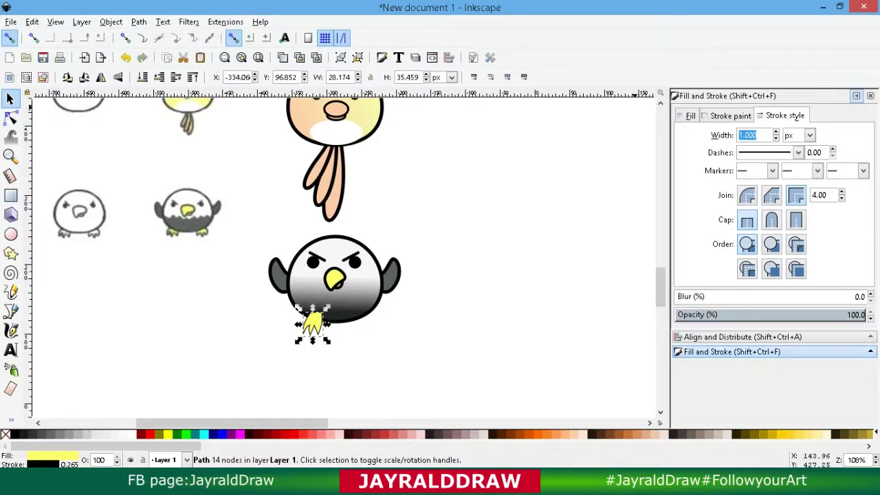
type("4")
key("Return")
type("3")
key("Return")
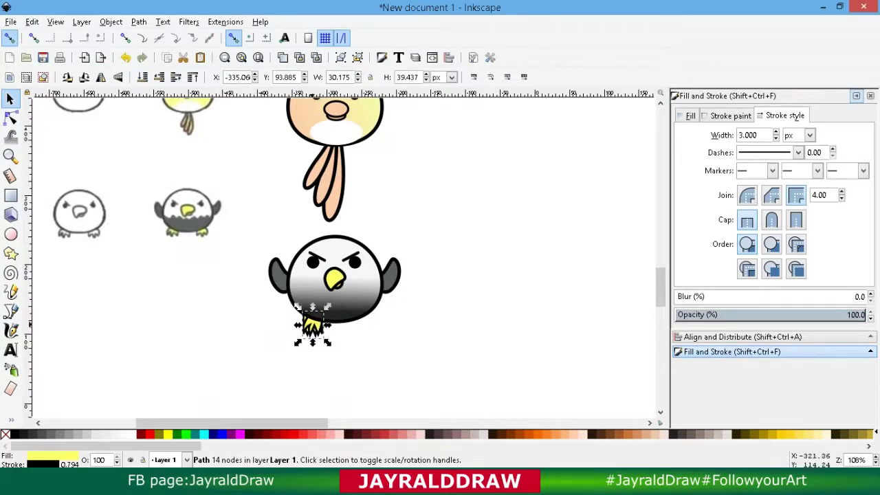
Adjust the stacking order of the foot and body so the foot sits behind the eagle's body.
left_click(316, 303)
key("End")
left_click(313, 324)
key("ctrl+z")
left_click(318, 303)
key("Page_Down")
left_click(310, 321)
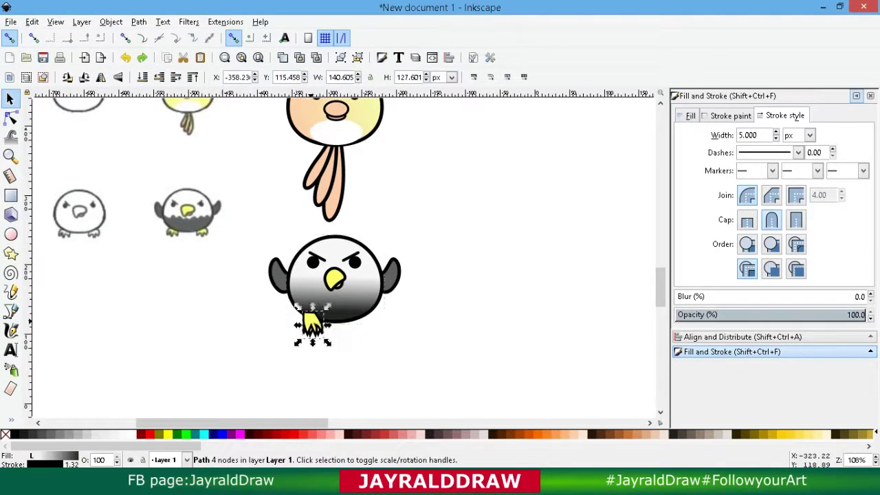
Duplicate the foot, place the copy behind the body's lower right side, and group the two feet.
key("ctrl+d")
left_click_drag(310, 321, 360, 332)
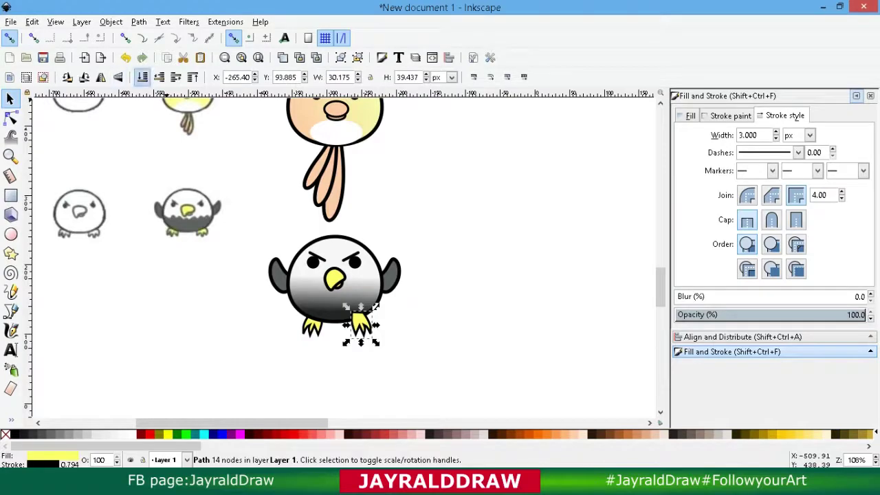
left_click(313, 327, "shift")
key("ctrl+g")
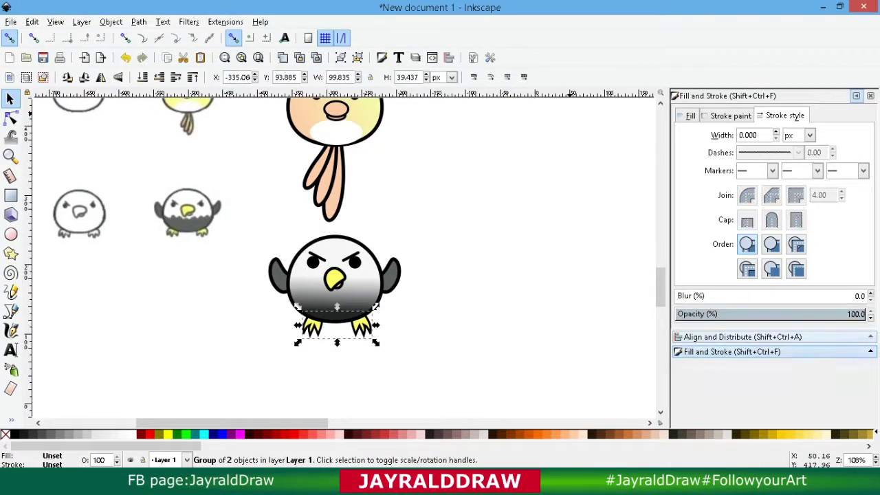
Centre the grouped feet horizontally under the eagle's body.
key("ctrl+shift+a")
left_click(371, 290, "shift")
left_click(795, 157)
left_click(586, 219)
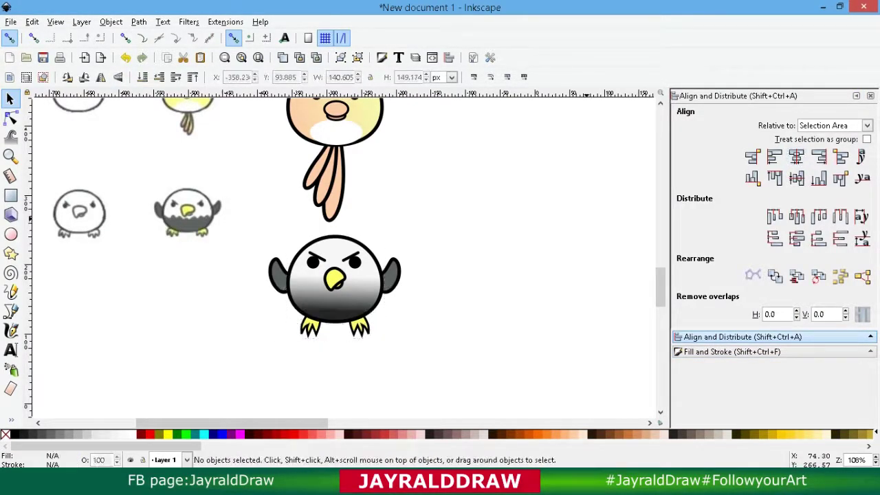
Group the eagle's two eyes and centre the group horizontally on the body.
left_click(313, 262)
left_click(354, 262, "shift")
key("ctrl+g")
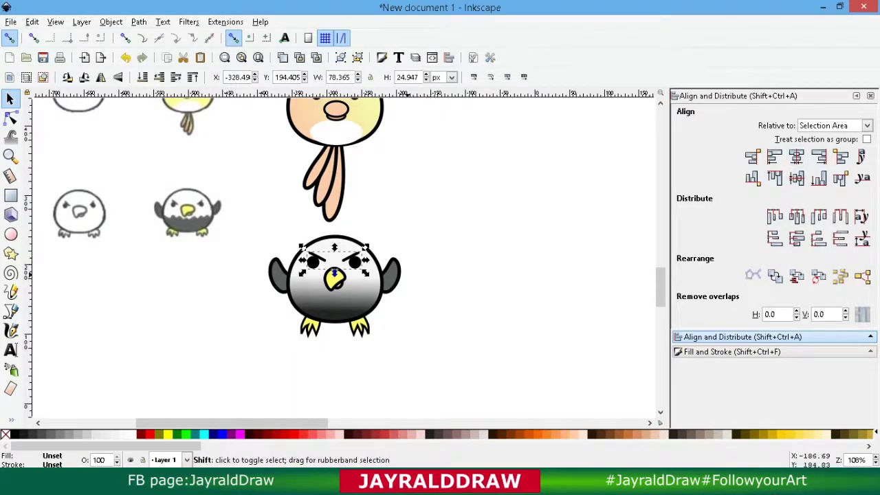
left_click(371, 290, "shift")
left_click(796, 156)
key("Escape")
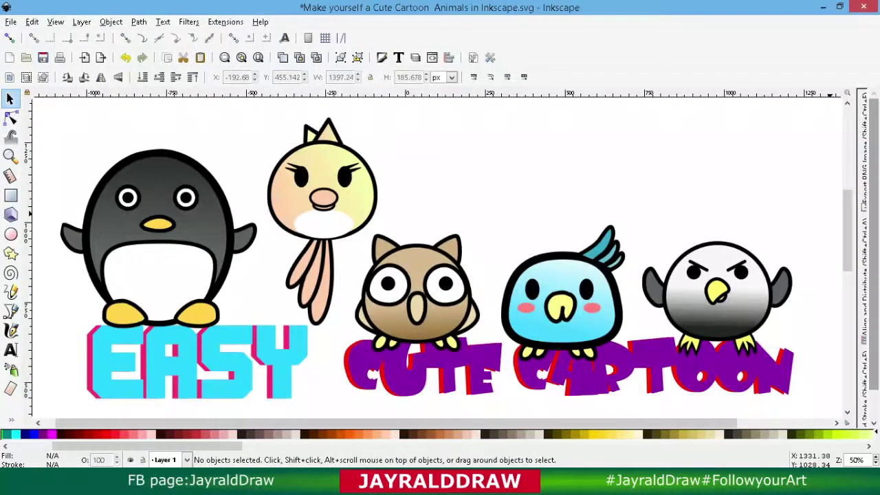